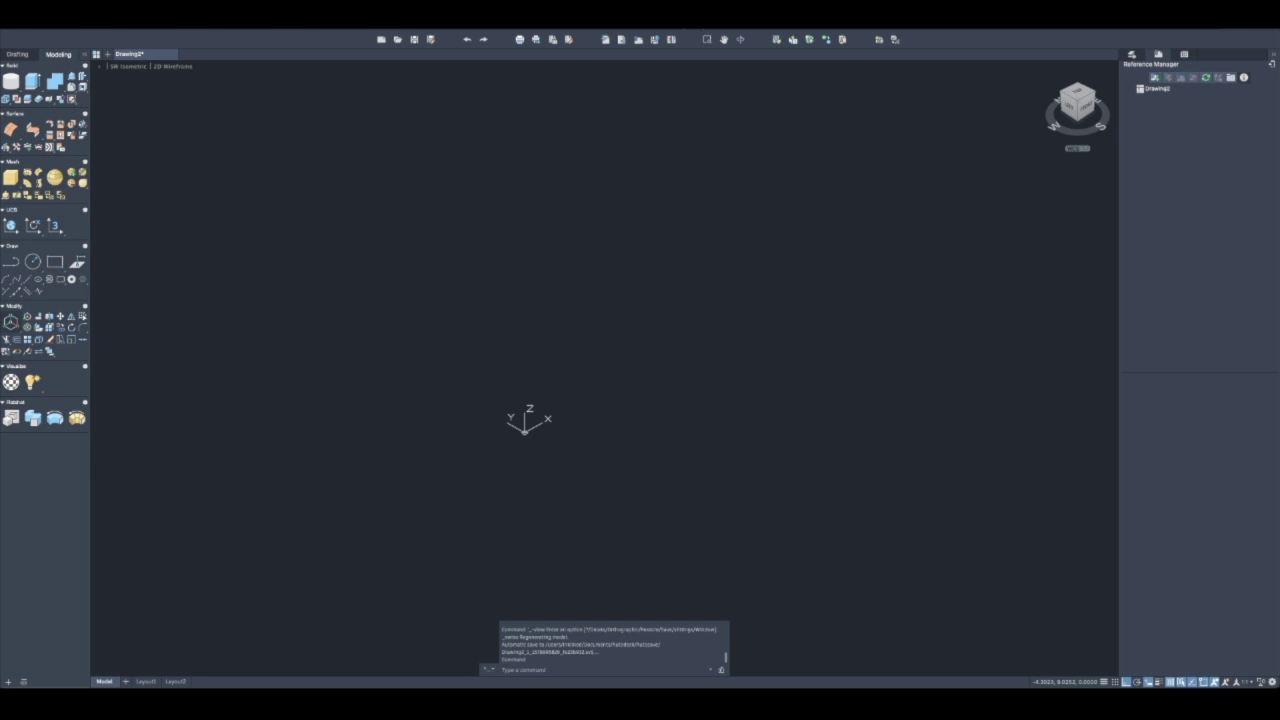
Draw a 12-unit long line near the centre of the view
click(535, 327)
key(Escape)
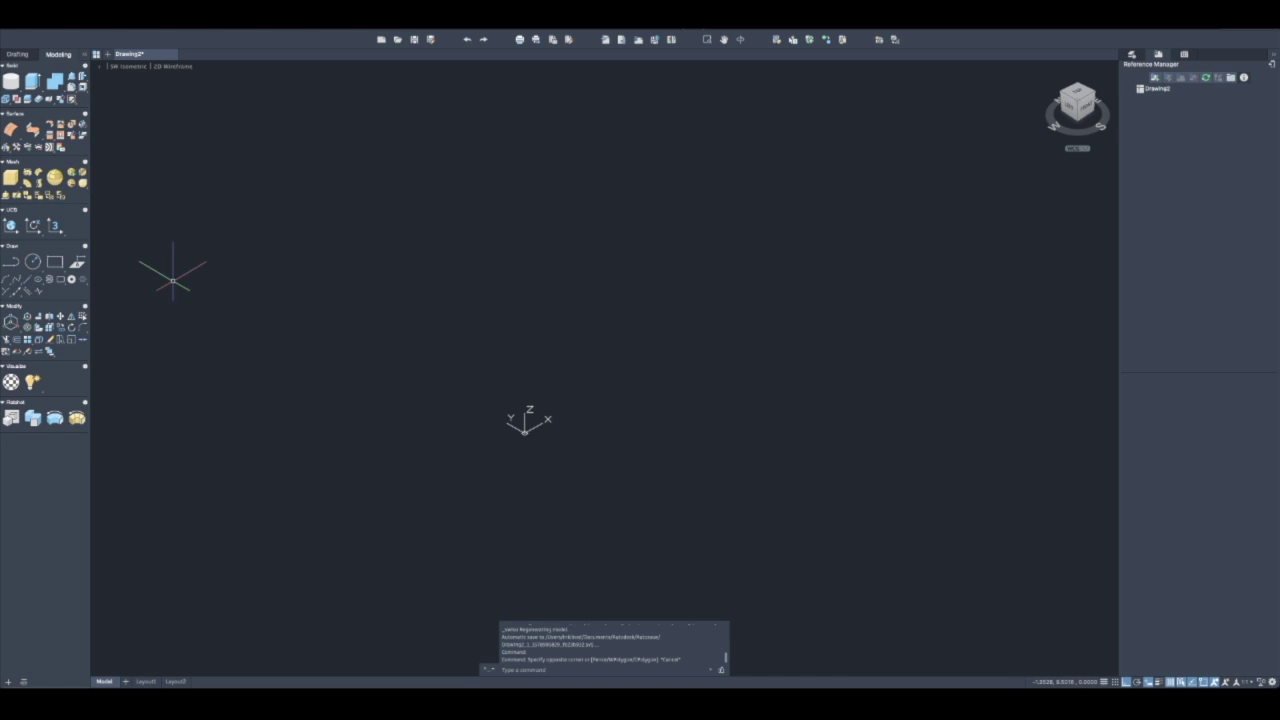
text(l)
key(Return)
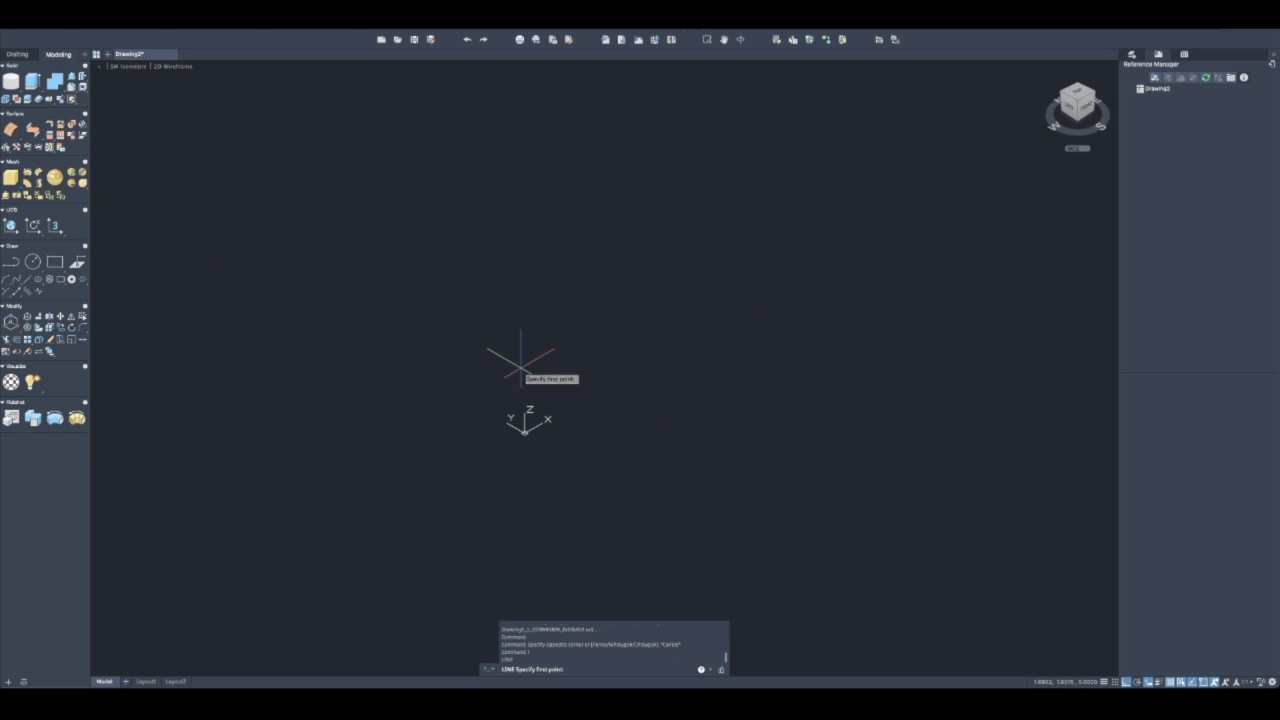
click(588, 396)
text(12)
key(Return)
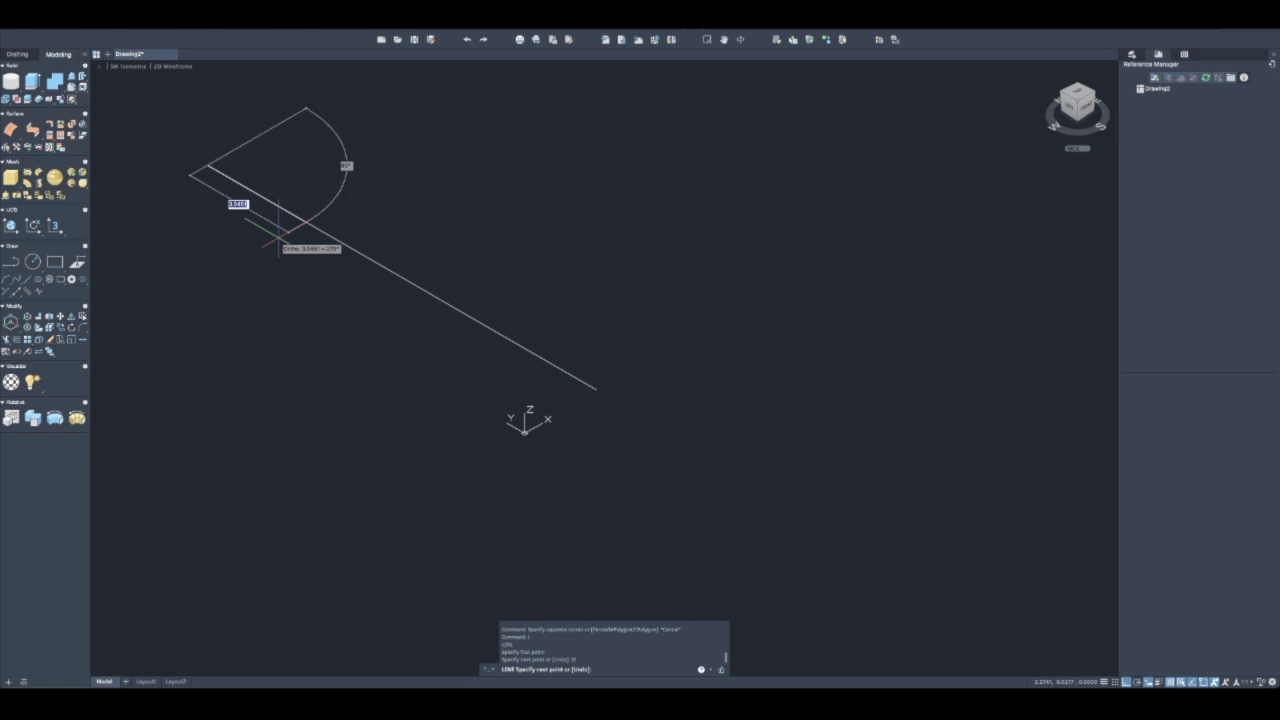
key(Escape)
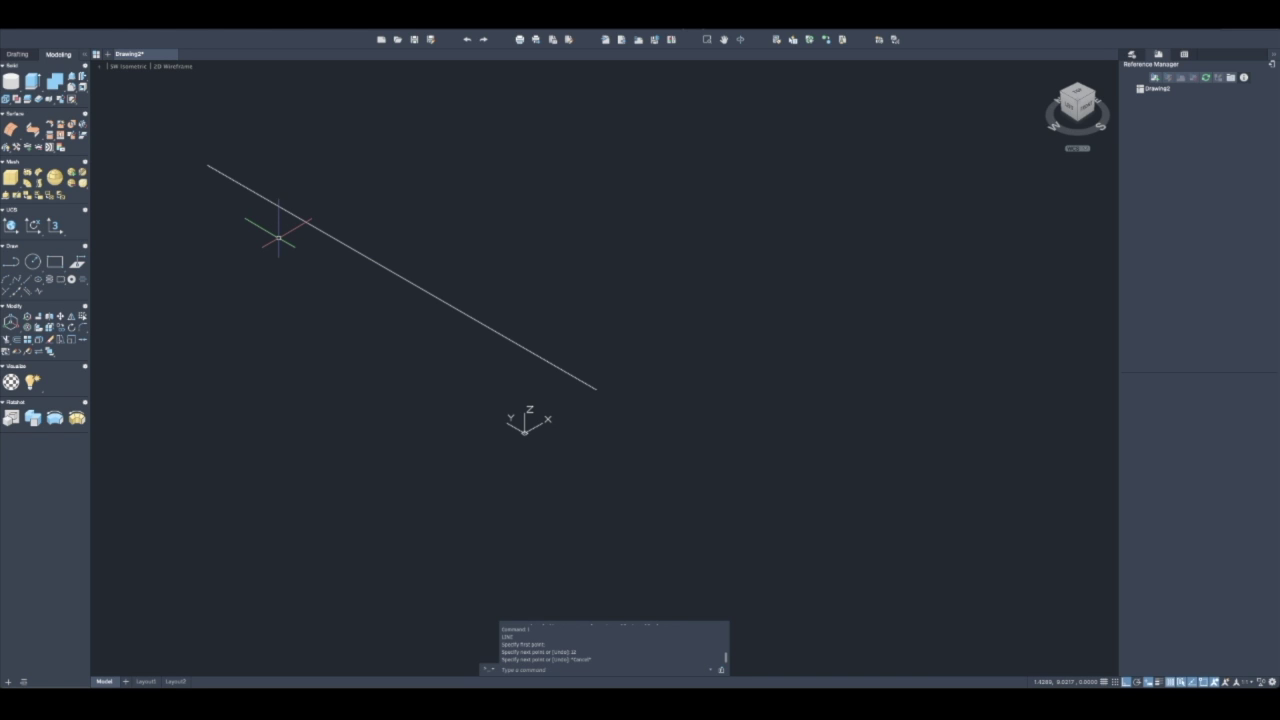
Draw a short line branching up and to the right from the long line
text(l)
key(Return)
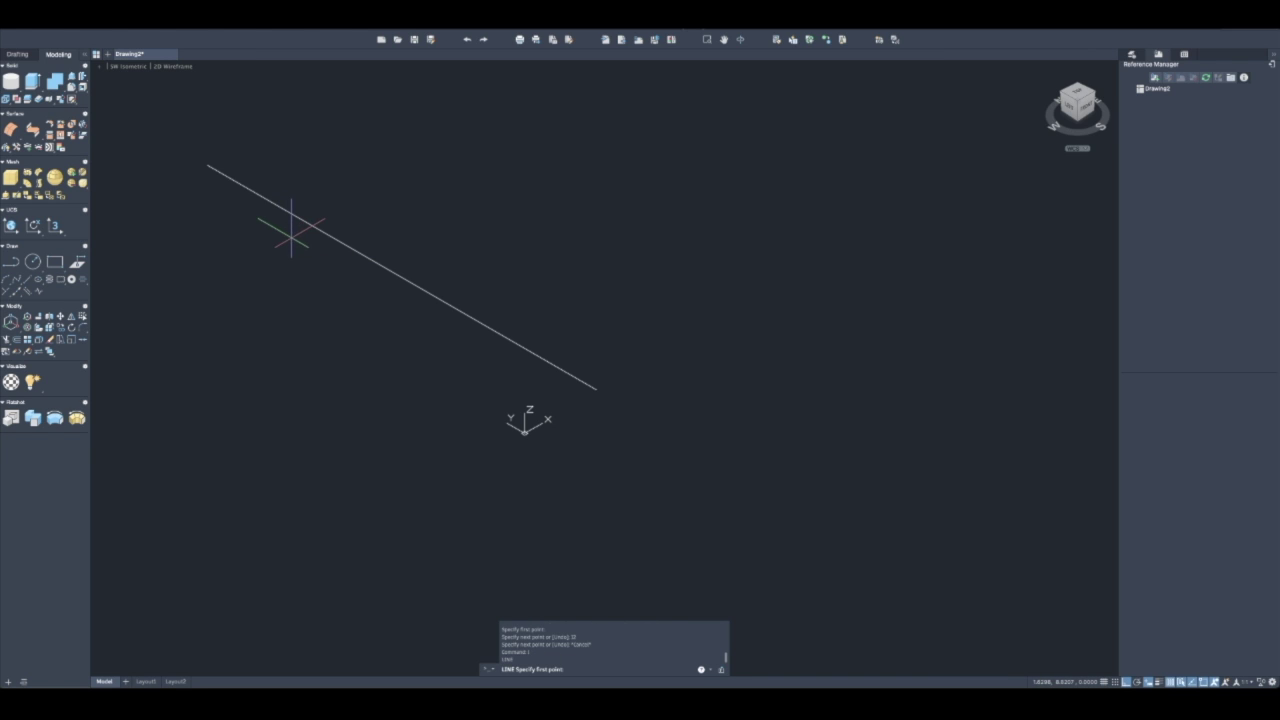
click(402, 276)
click(497, 220)
key(Escape)
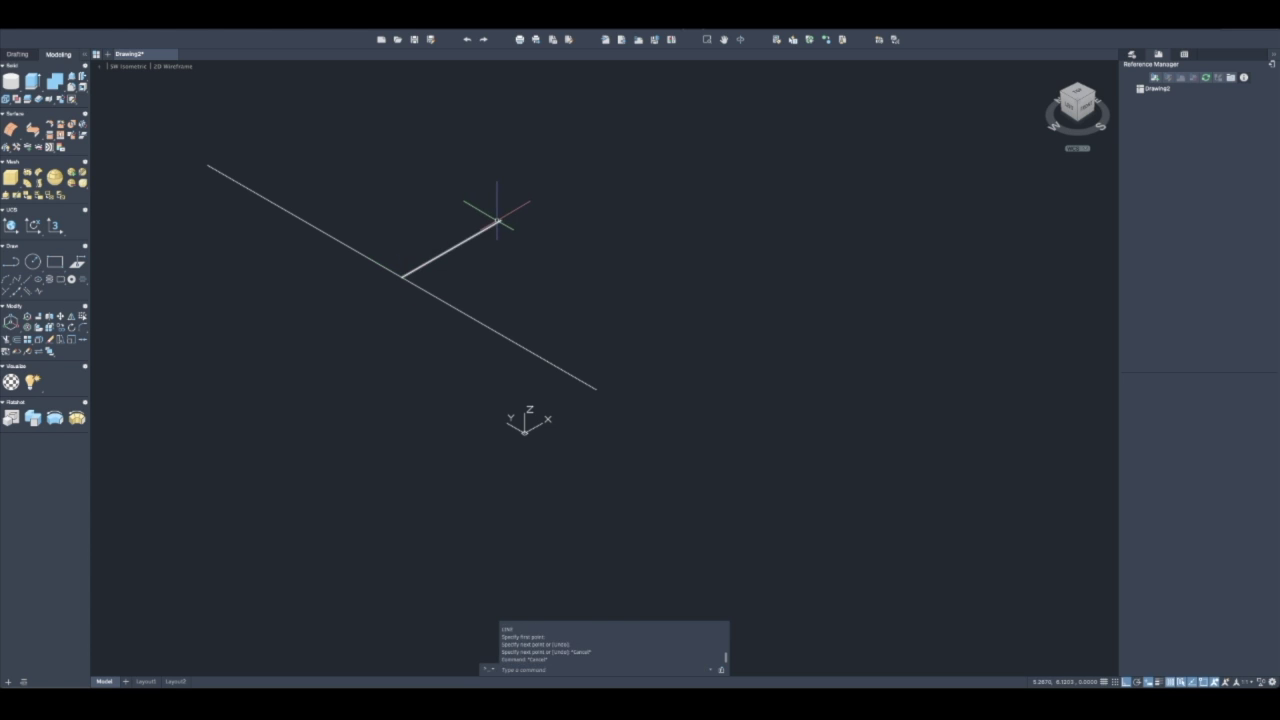
Offset the short line to both sides, giving three parallel cross lines
text(o)
key(Return)
key(Escape)
key(Escape)
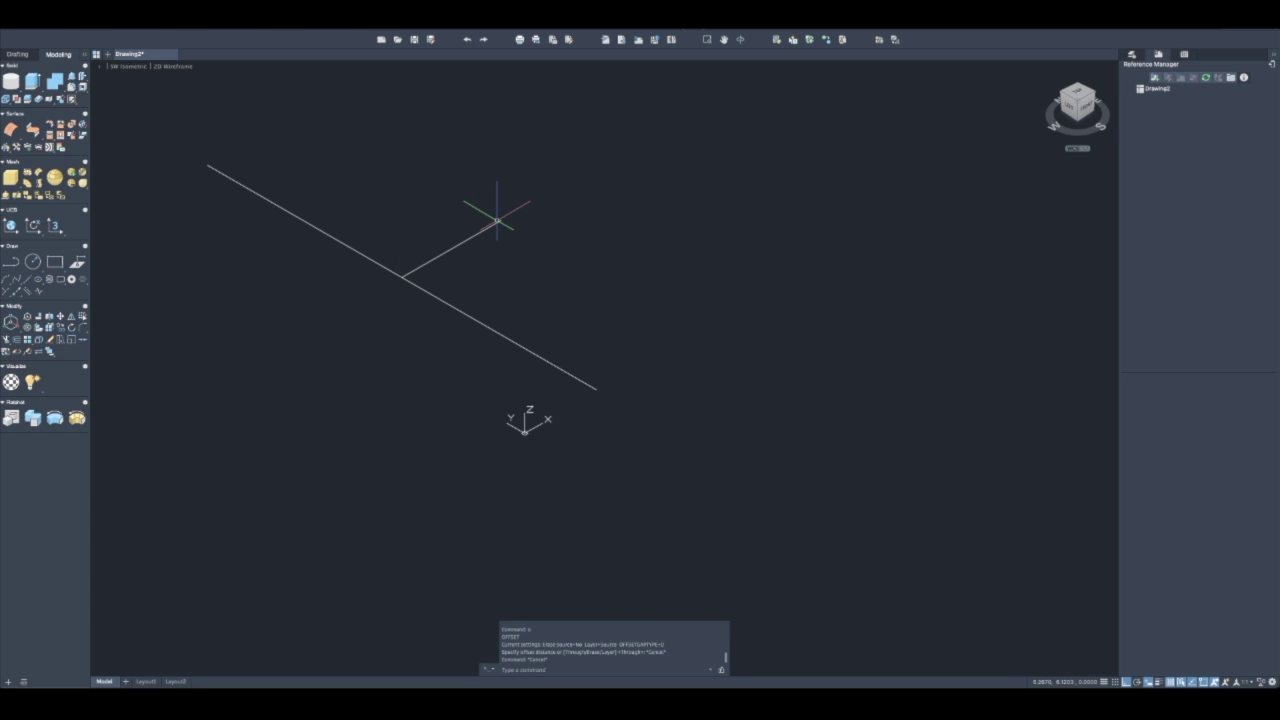
text(o)
key(Return)
key(Return)
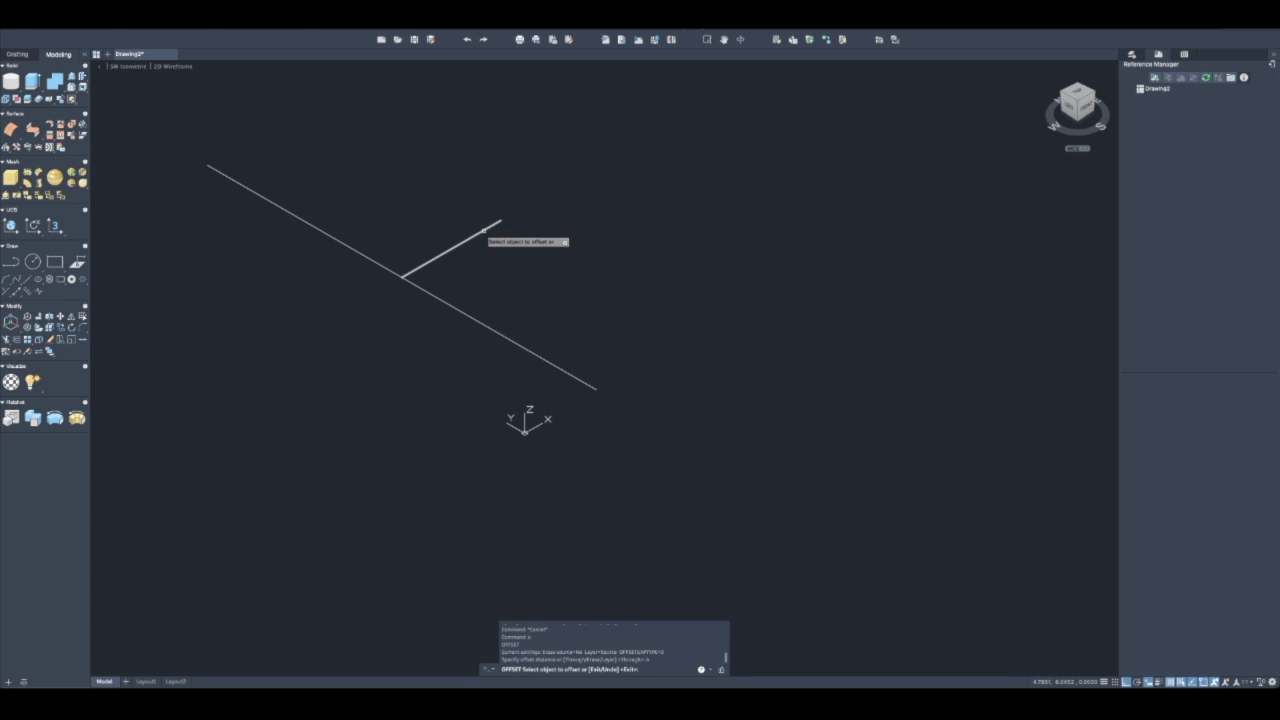
click(485, 230)
click(414, 196)
click(465, 224)
click(531, 283)
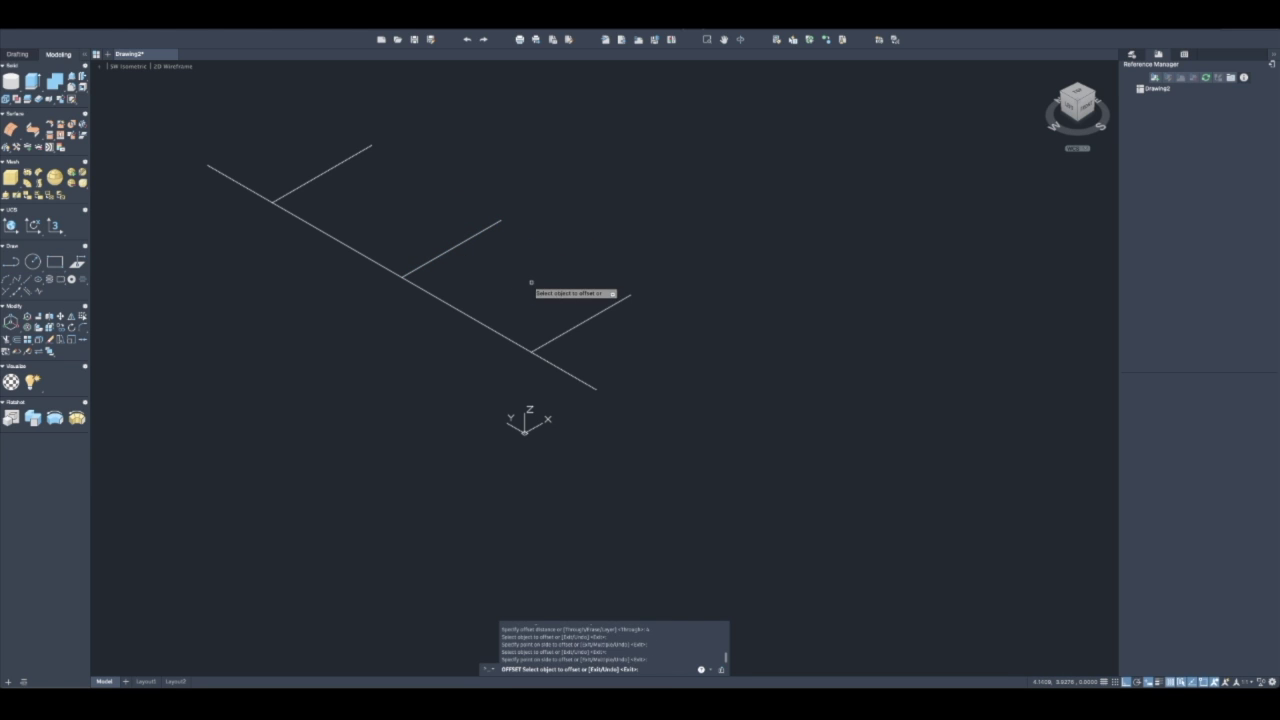
key(Escape)
mouse_move(533, 278)
middle_down()
mouse_move(540, 288)
mouse_move(561, 242)
middle_up()
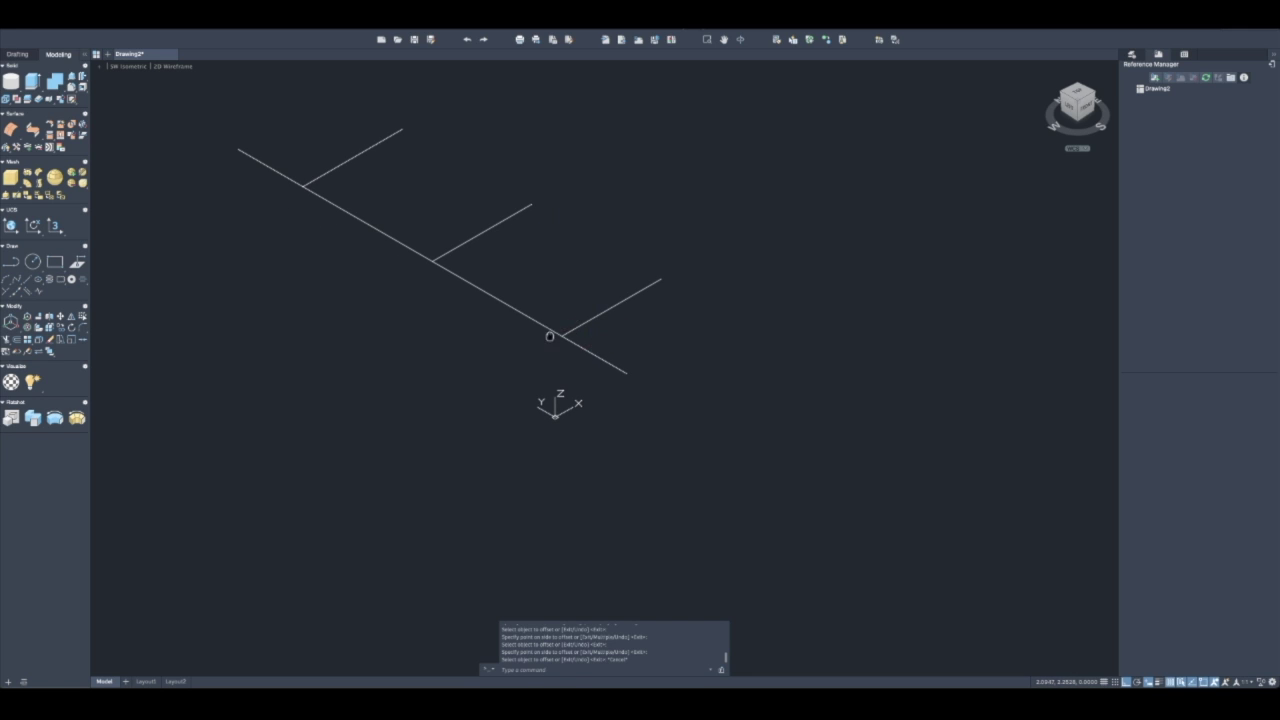
click(503, 324)
click(494, 288)
key(Escape)
key(Escape)
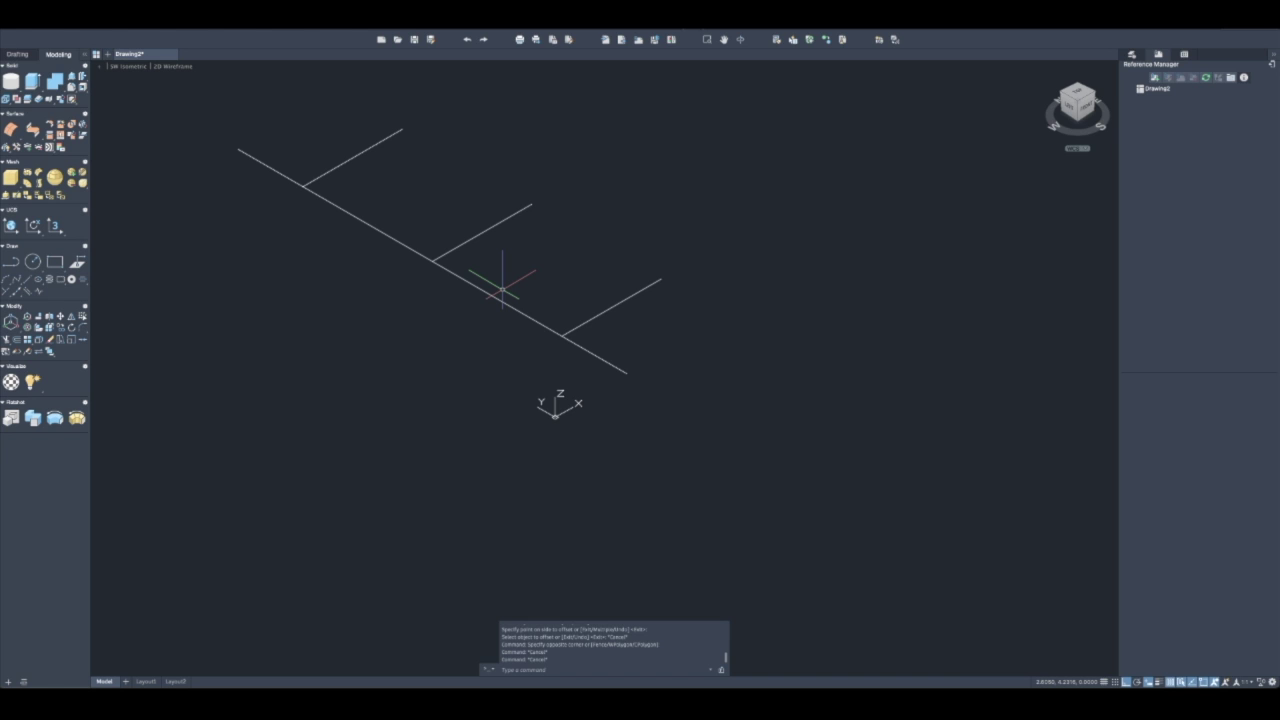
middle_drag(623, 303, 633, 280)
Copy the long line 1 unit above the original
key(Escape)
key(Escape)
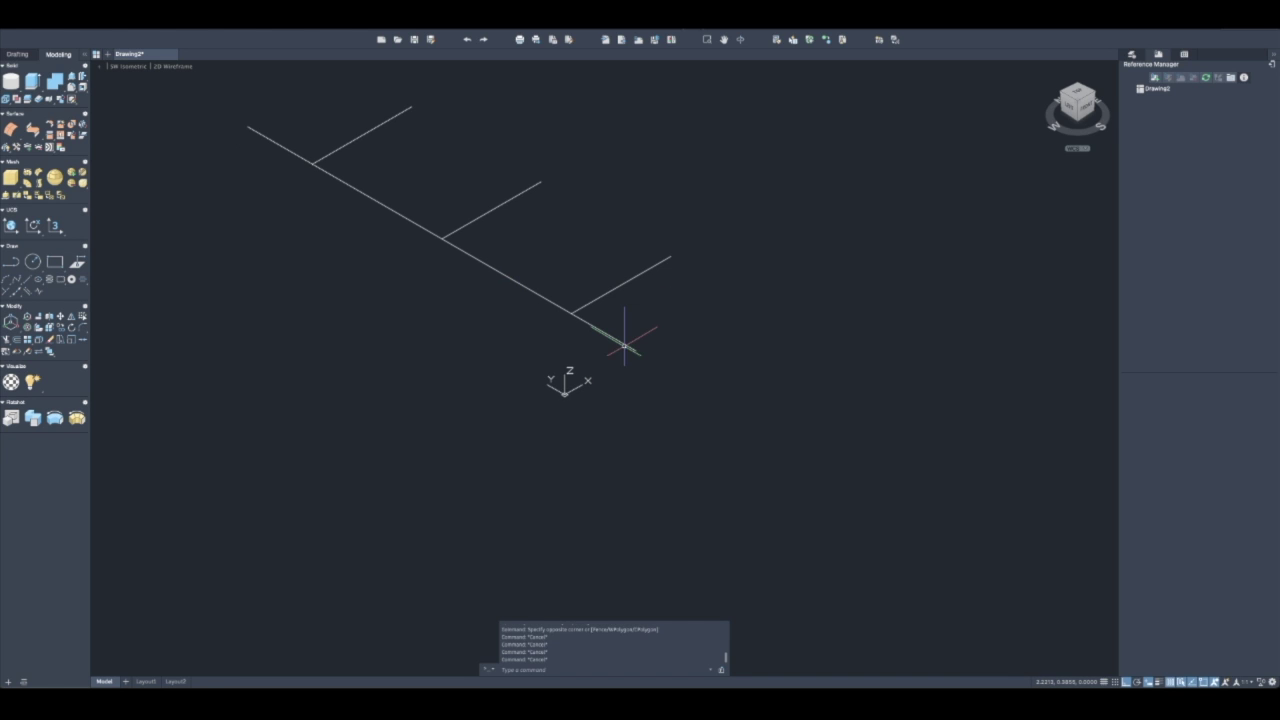
text(o)
key(Return)
key(Escape)
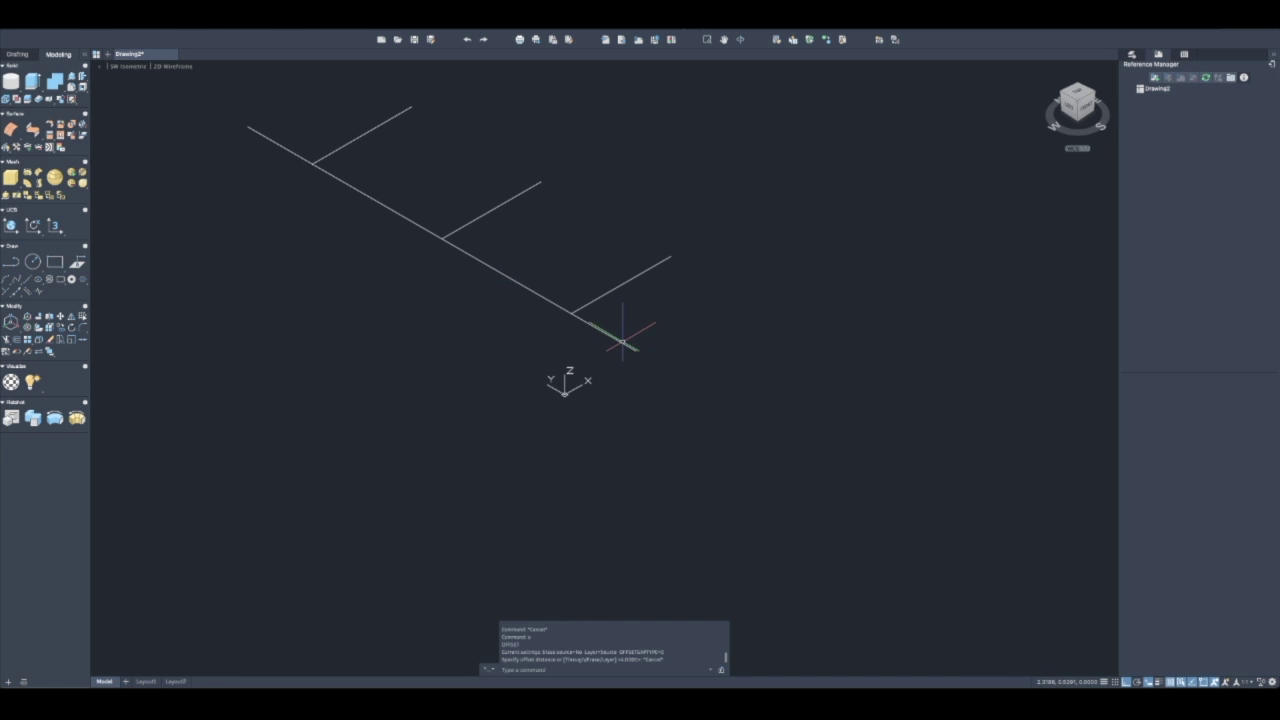
text(o)
key(BackSpace)
text(co)
key(Return)
drag(626, 338, 601, 350)
key(Return)
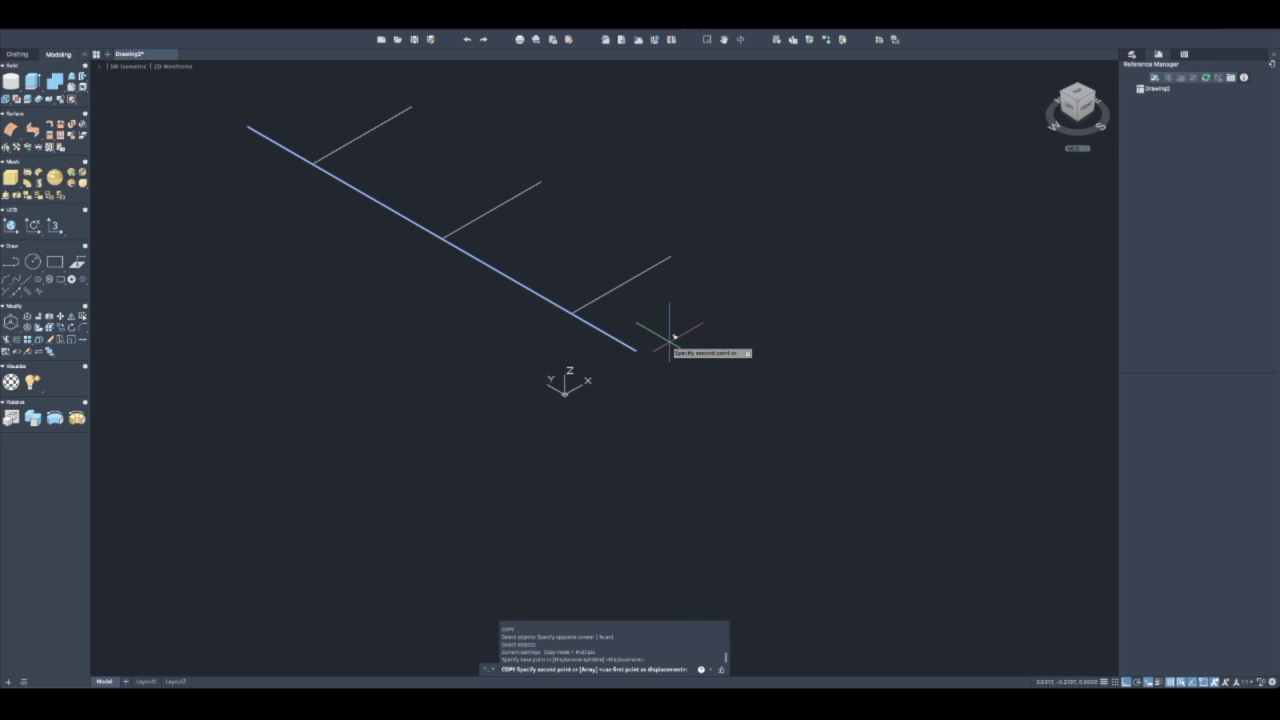
click(670, 340)
text(1-1/2)
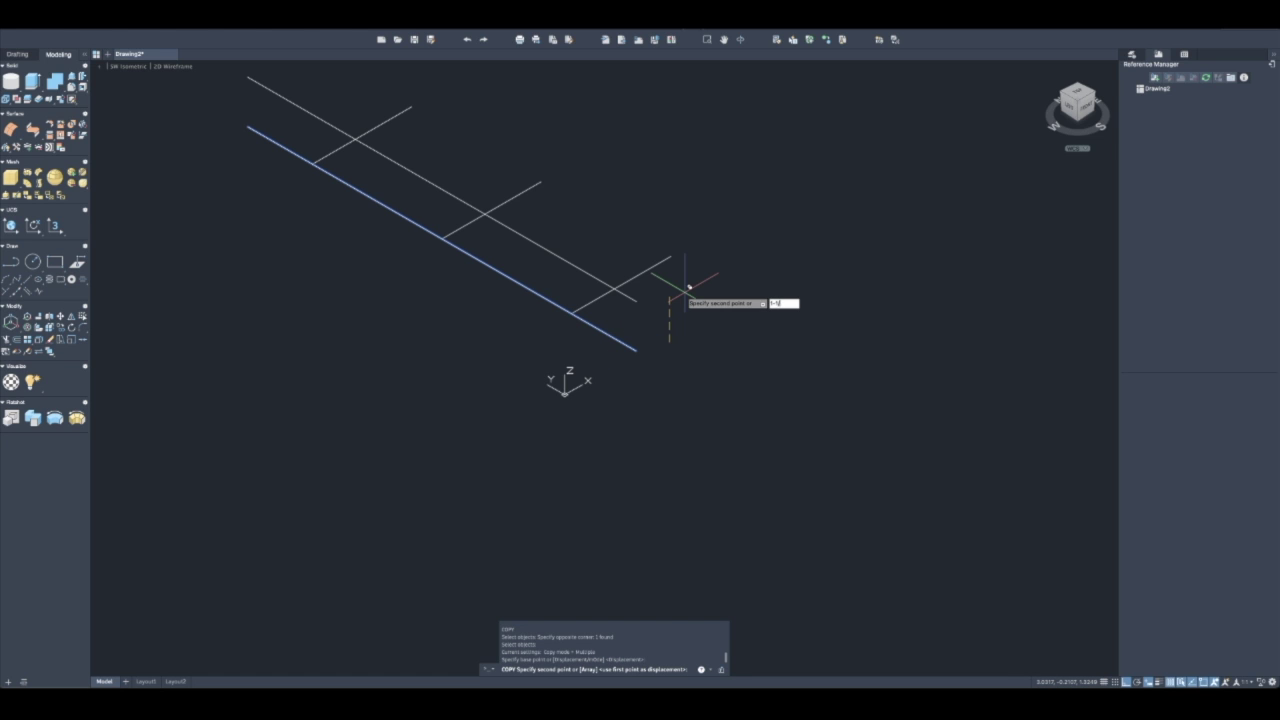
key(Return)
key(Escape)
middle_drag(676, 321, 762, 419)
Copy the top long line again, placing it just above
key(Escape)
key(Escape)
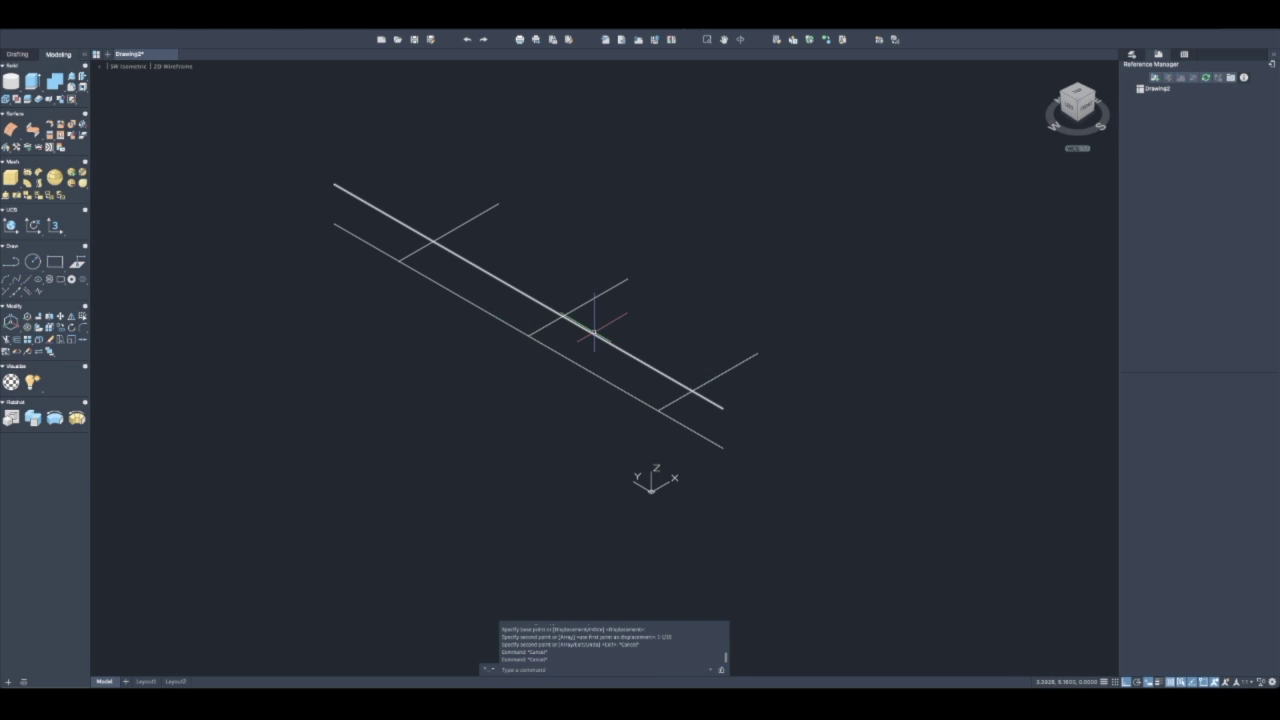
right_click(590, 333)
click(612, 345)
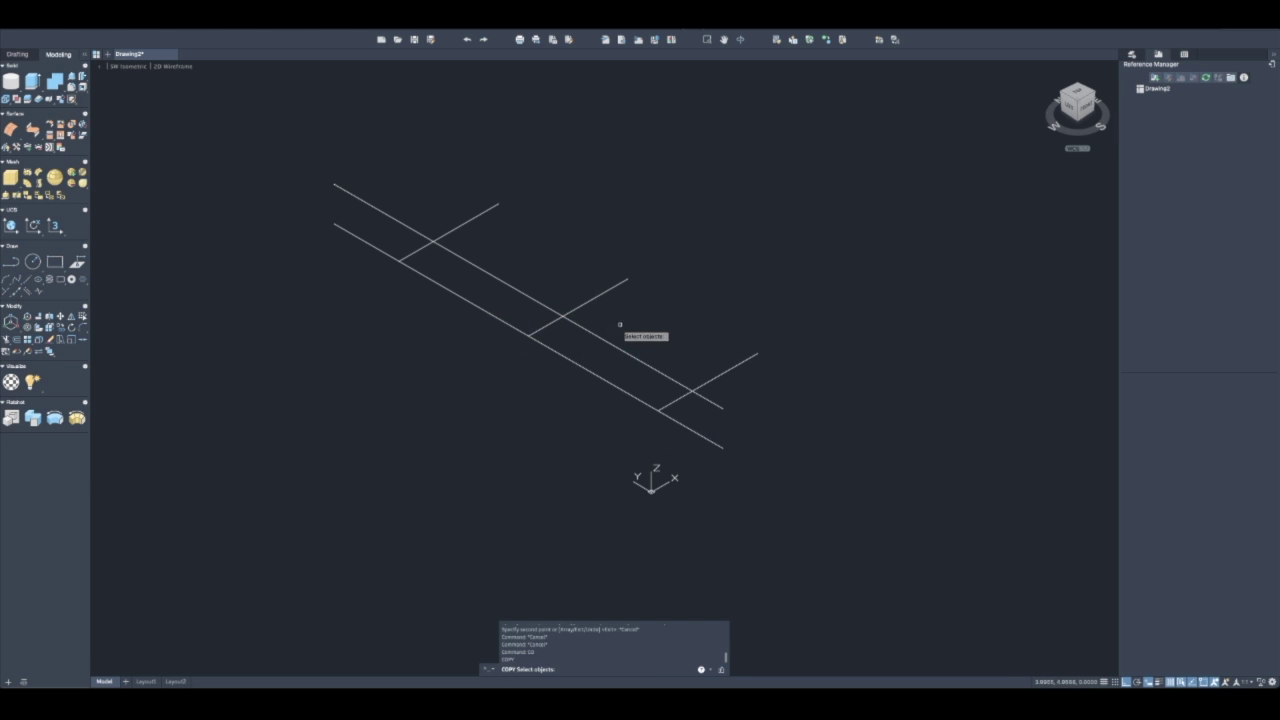
click(603, 341)
key(Return)
click(650, 318)
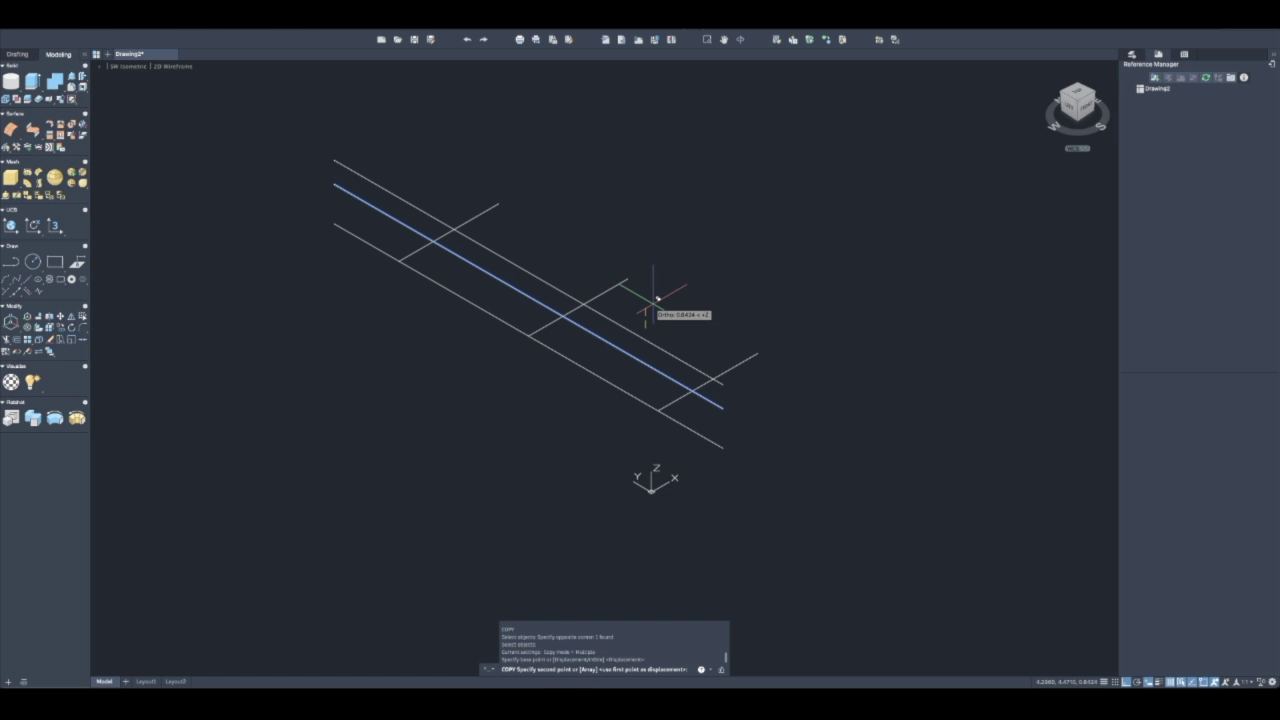
click(653, 302)
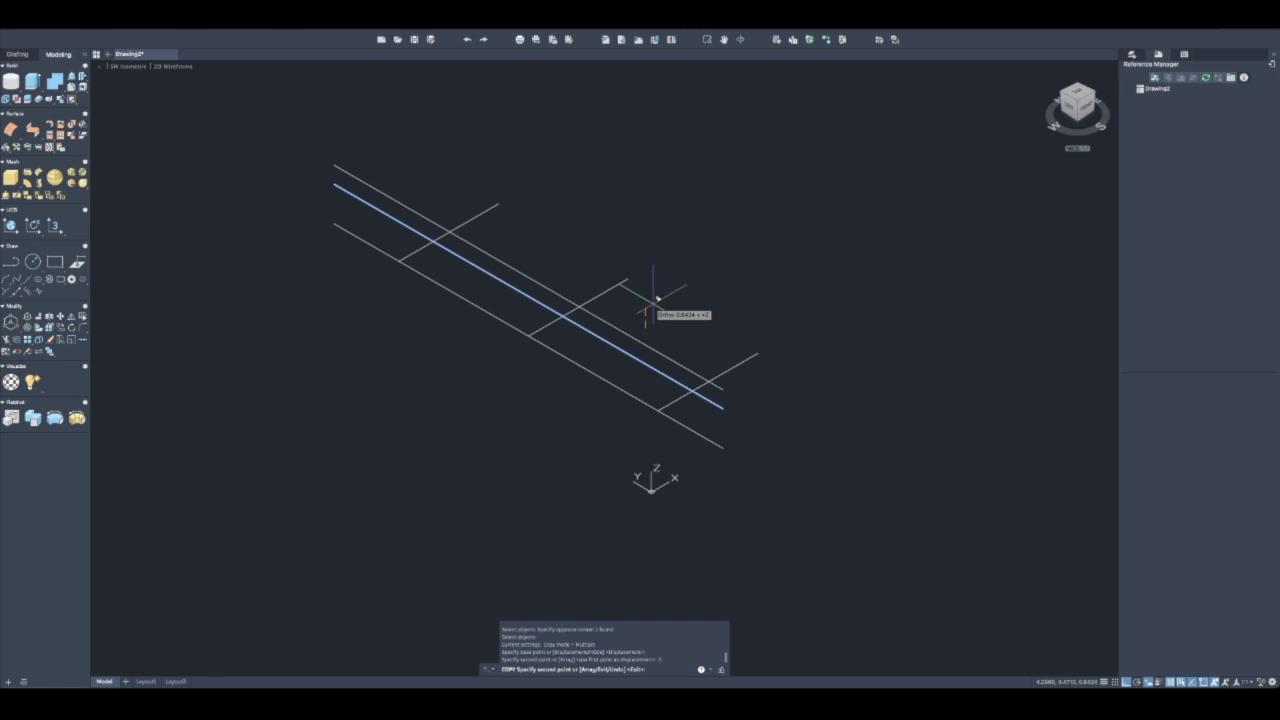
key(Escape)
key(Escape)
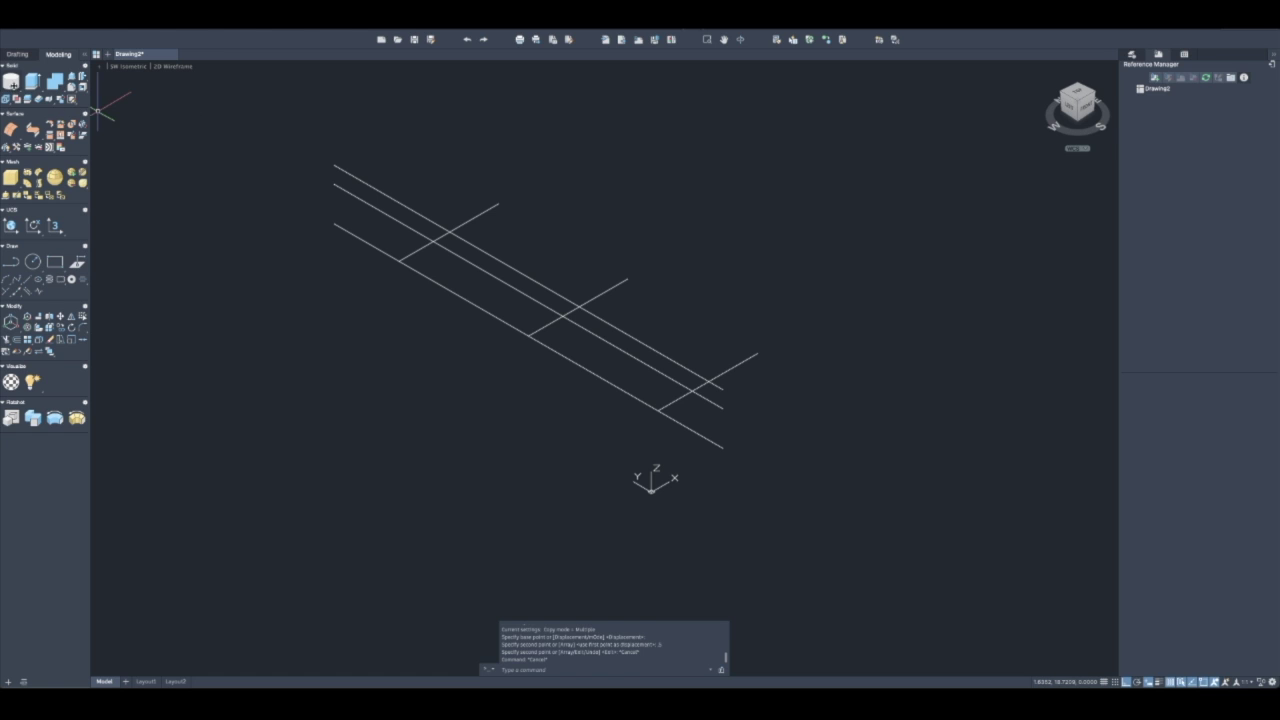
click(12, 86)
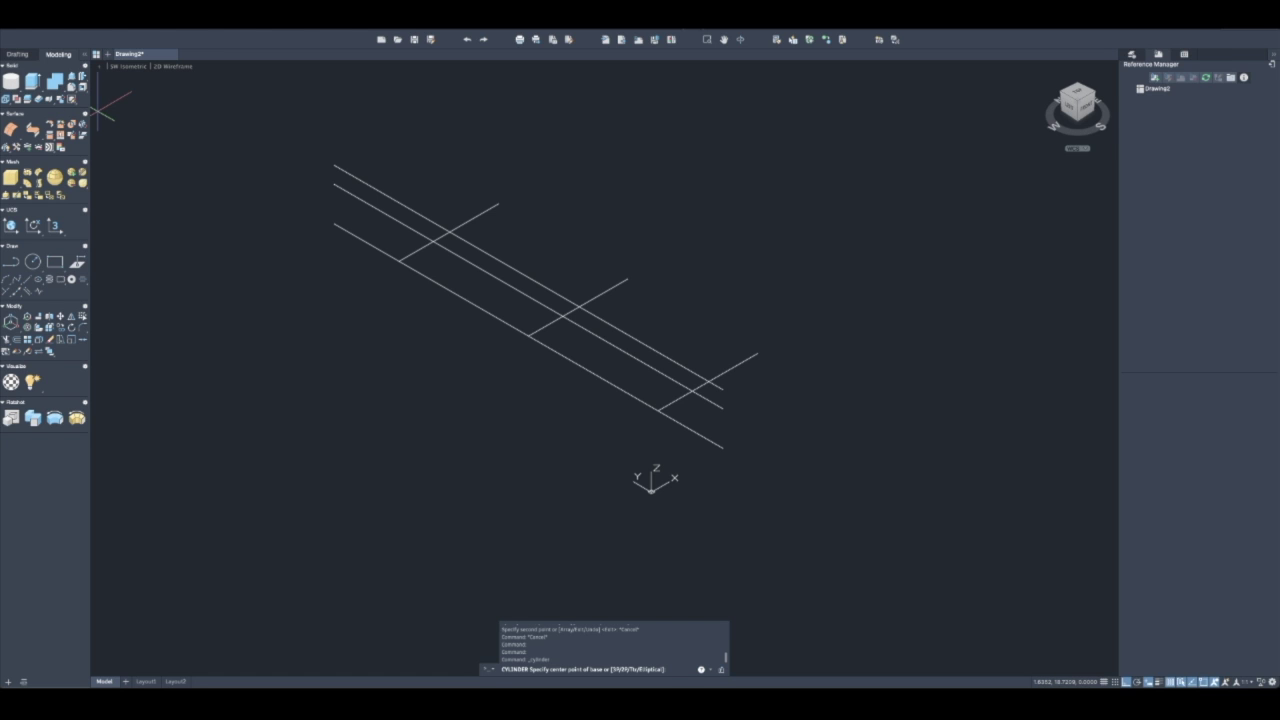
Create an upright cylinder of radius 0.5 and height 10 left of the lines
click(398, 426)
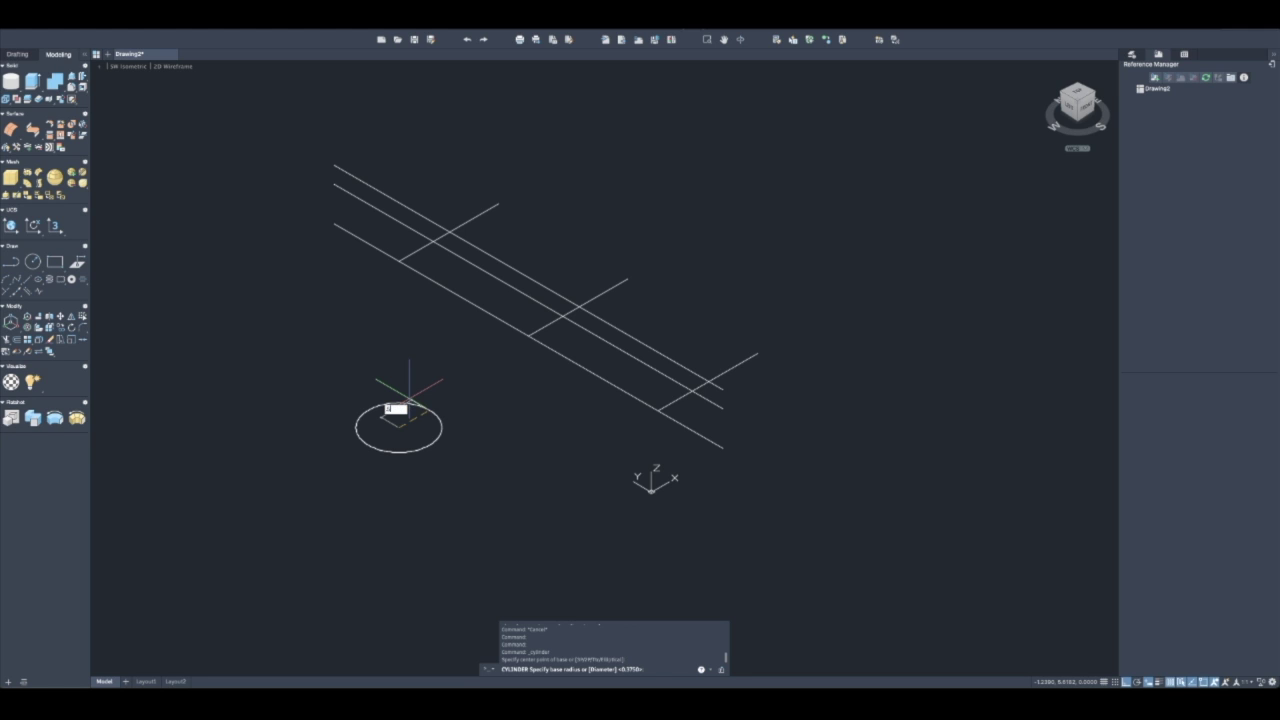
text(.5)
key(Return)
text(10)
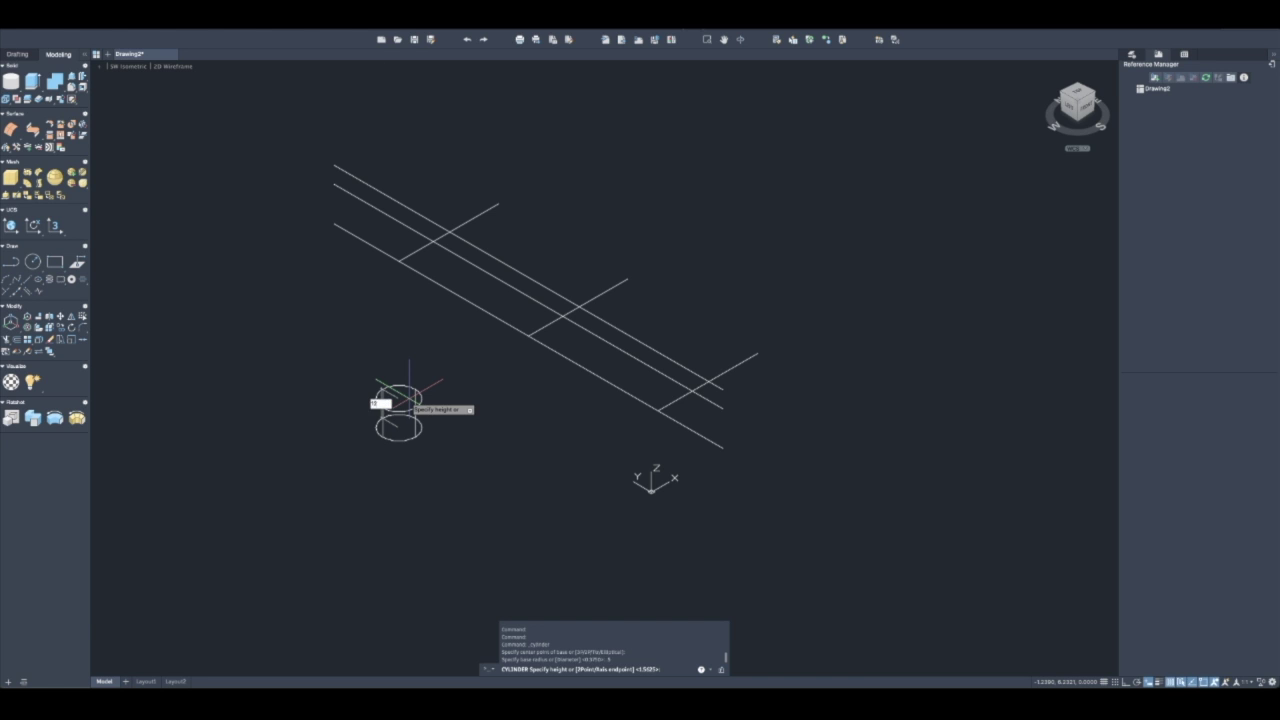
key(Return)
scroll(355, 347, down, 2)
key(Escape)
key(Escape)
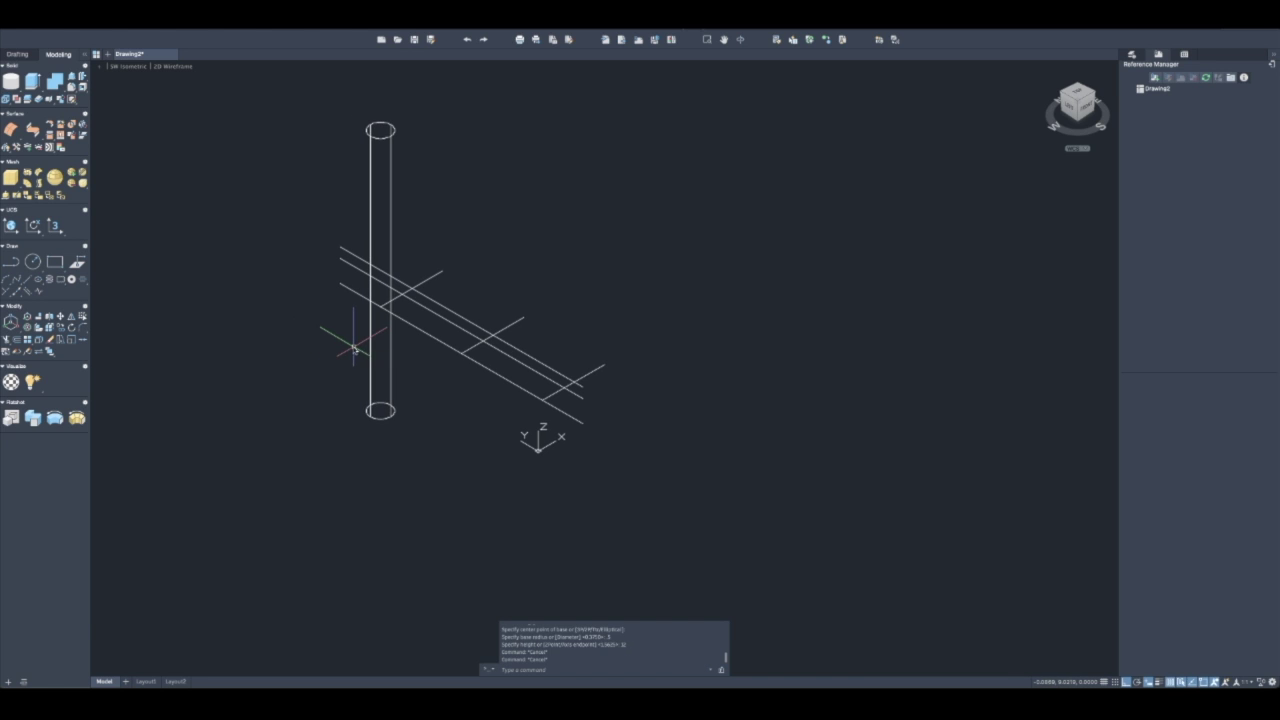
Rotate the cylinder 90° about an X-parallel axis through its top
text(ro)
click(371, 411)
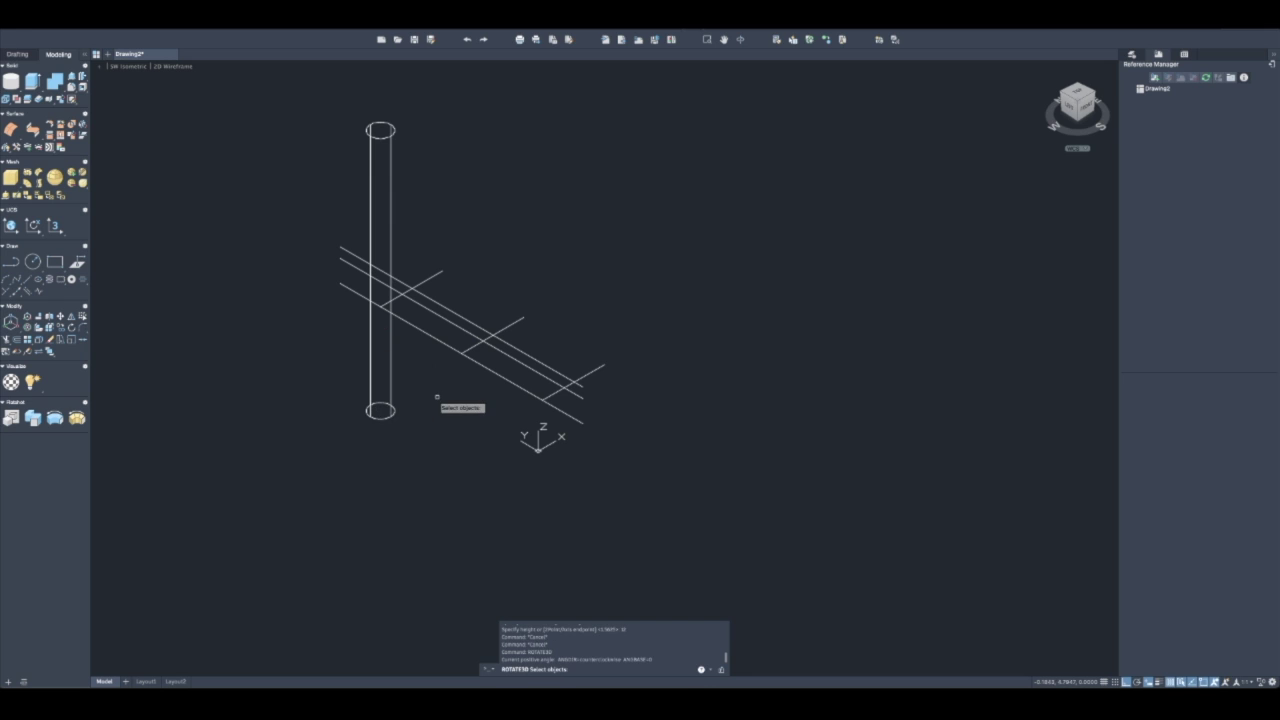
click(368, 383)
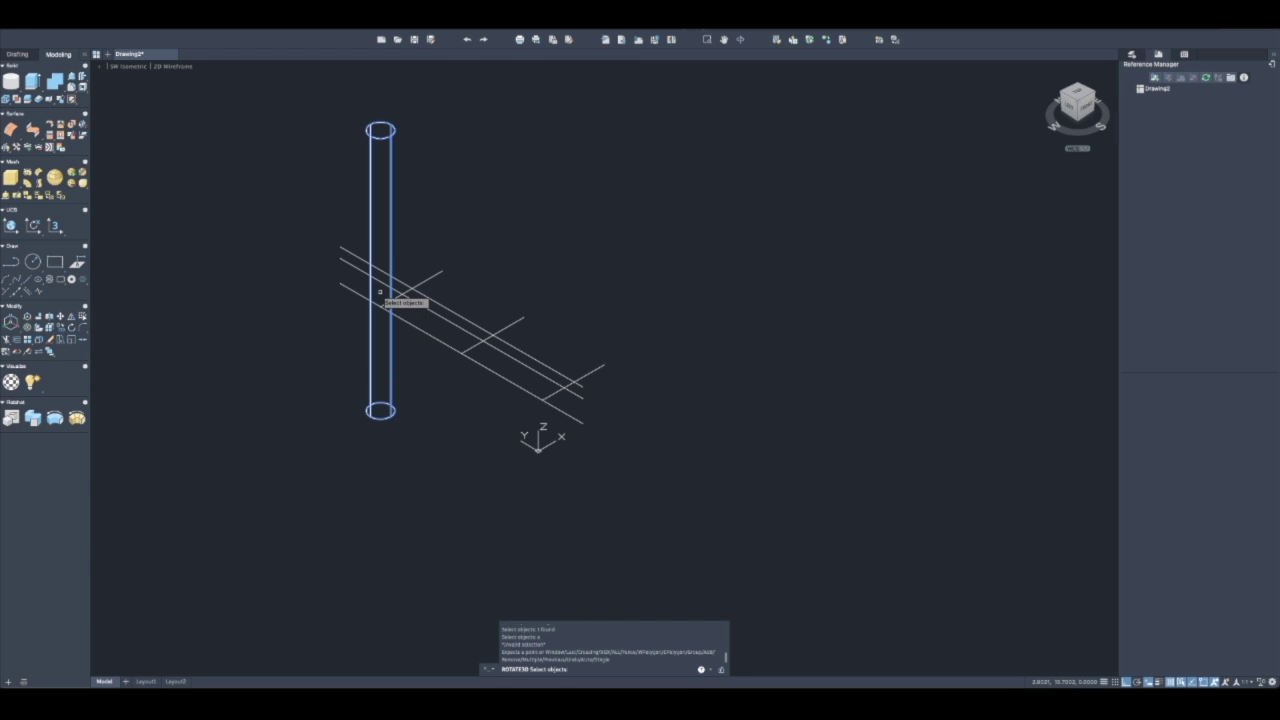
key(Return)
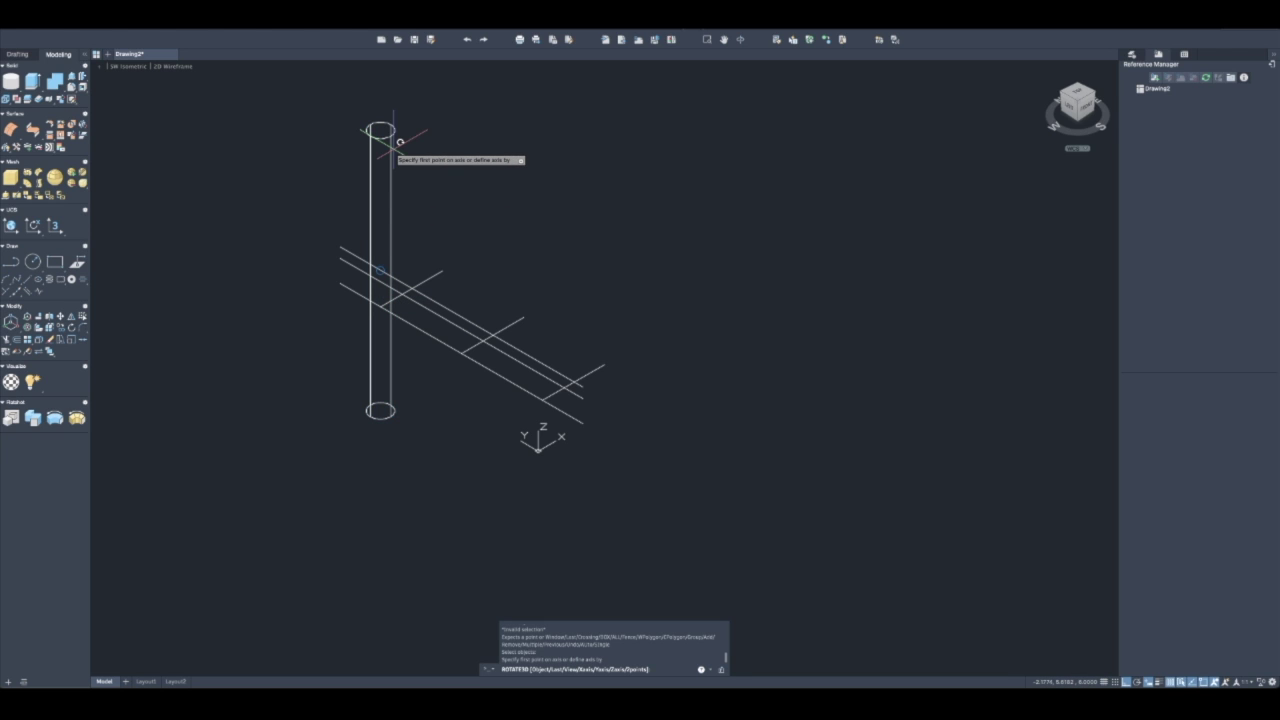
text(x)
key(Return)
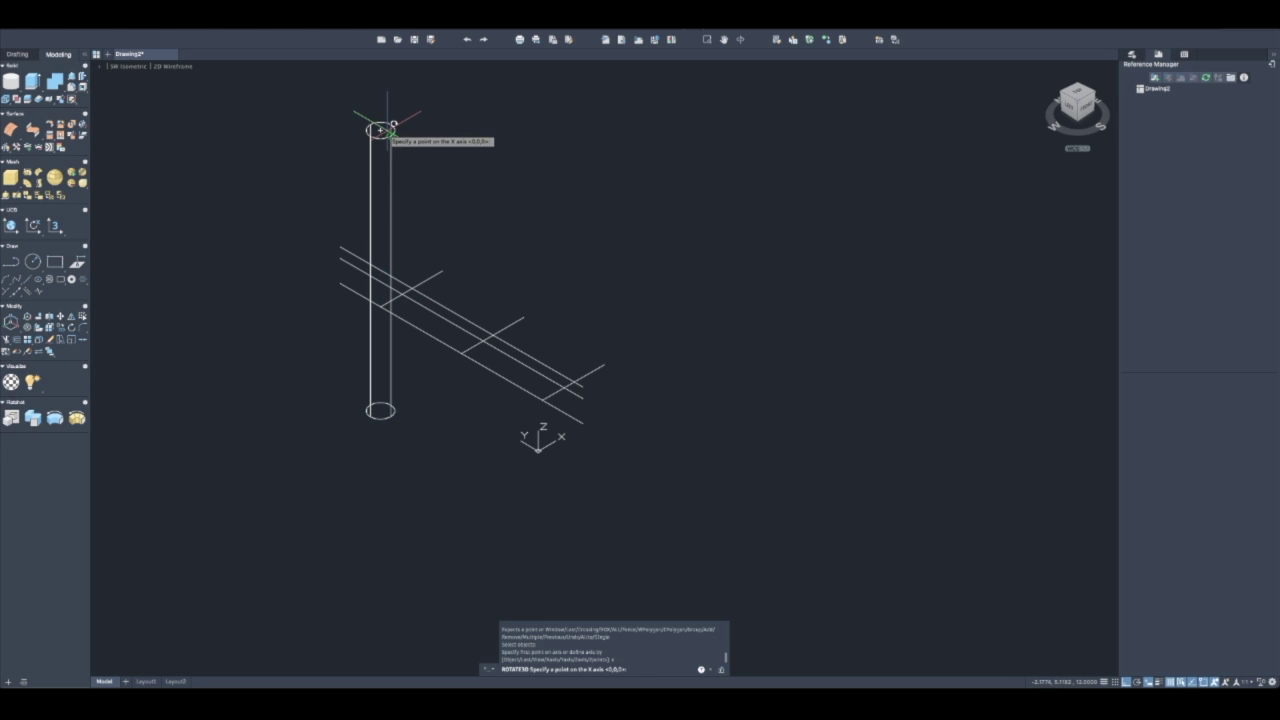
click(388, 124)
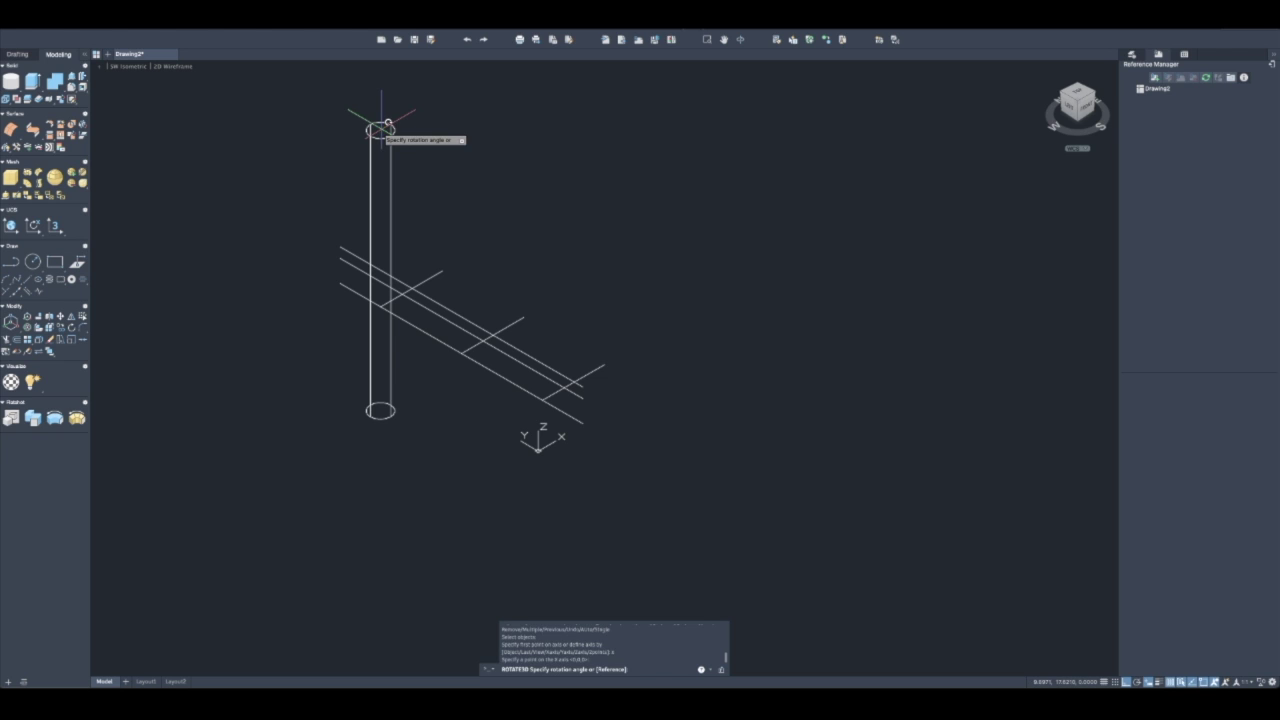
text(90)
key(Return)
scroll(471, 371, down, 2)
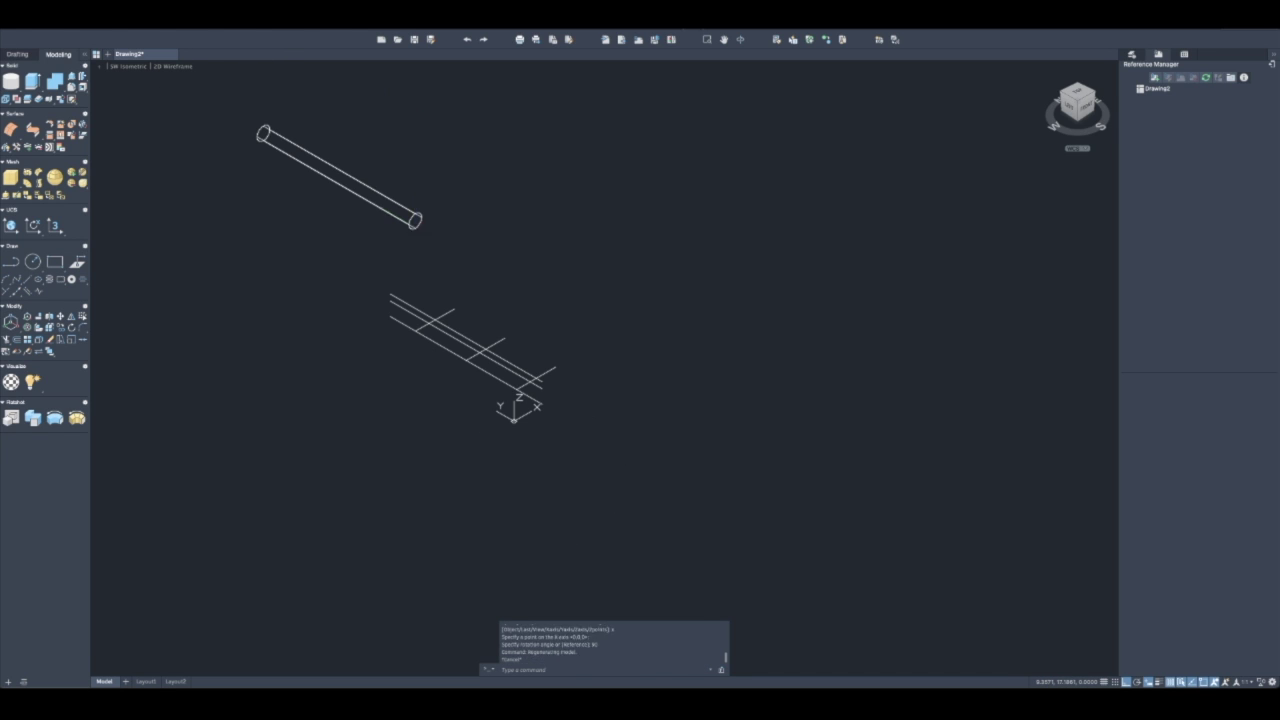
Move the horizontal tube from its end point onto the guide lines
text(m)
key(Return)
key(Escape)
text(m)
key(Return)
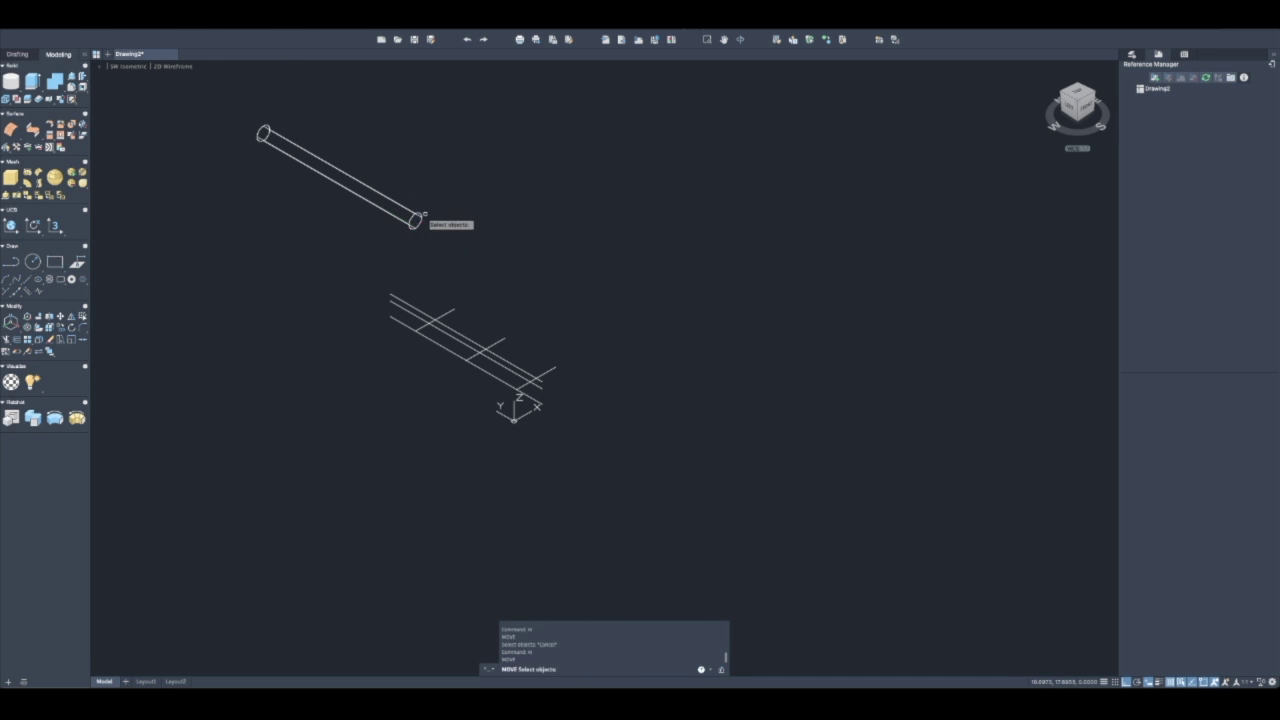
click(420, 218)
key(Return)
click(414, 218)
scroll(558, 405, up, 2)
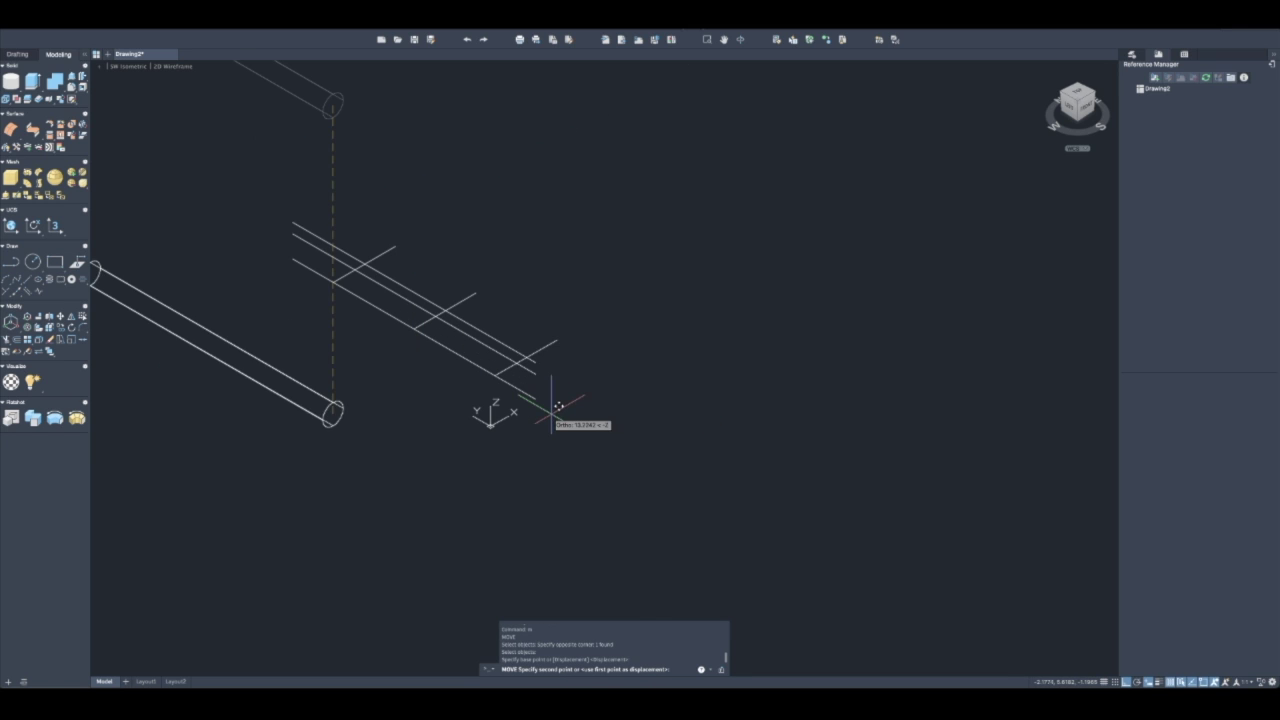
click(535, 363)
key(Escape)
key(Escape)
key(Escape)
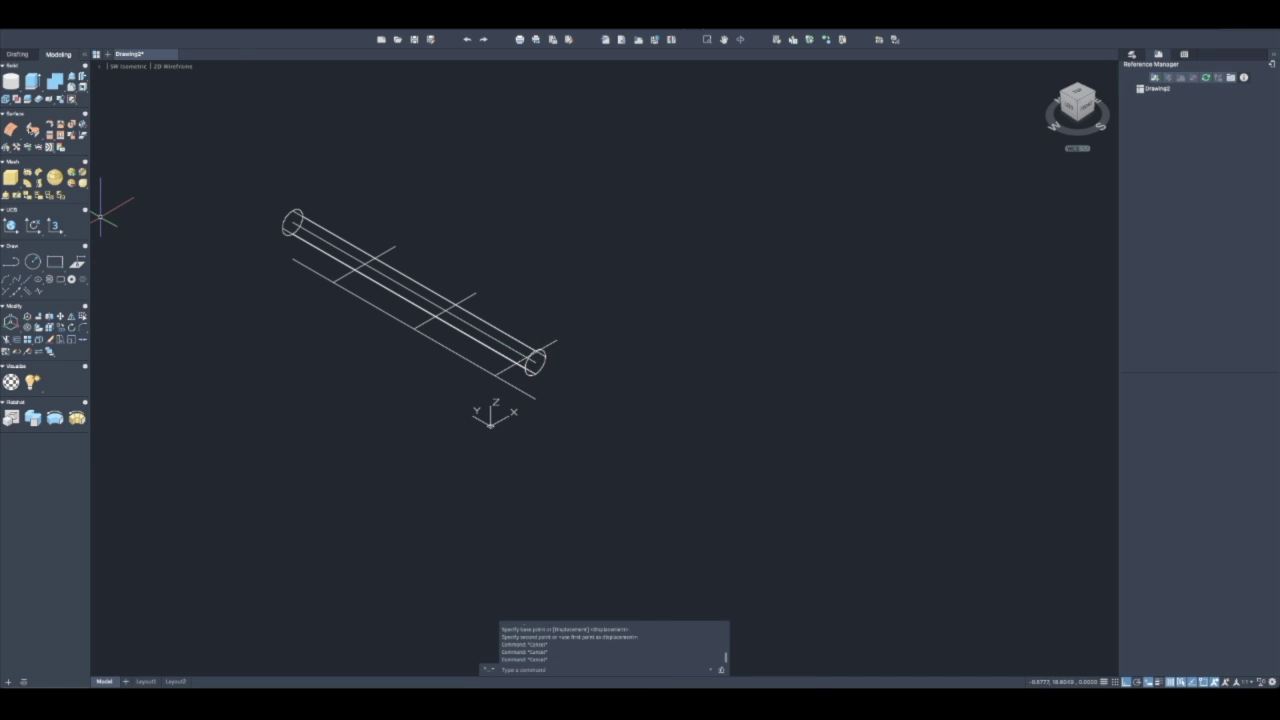
click(33, 82)
Create a post cylinder with radius 1/8 and height 1-9/16
click(301, 406)
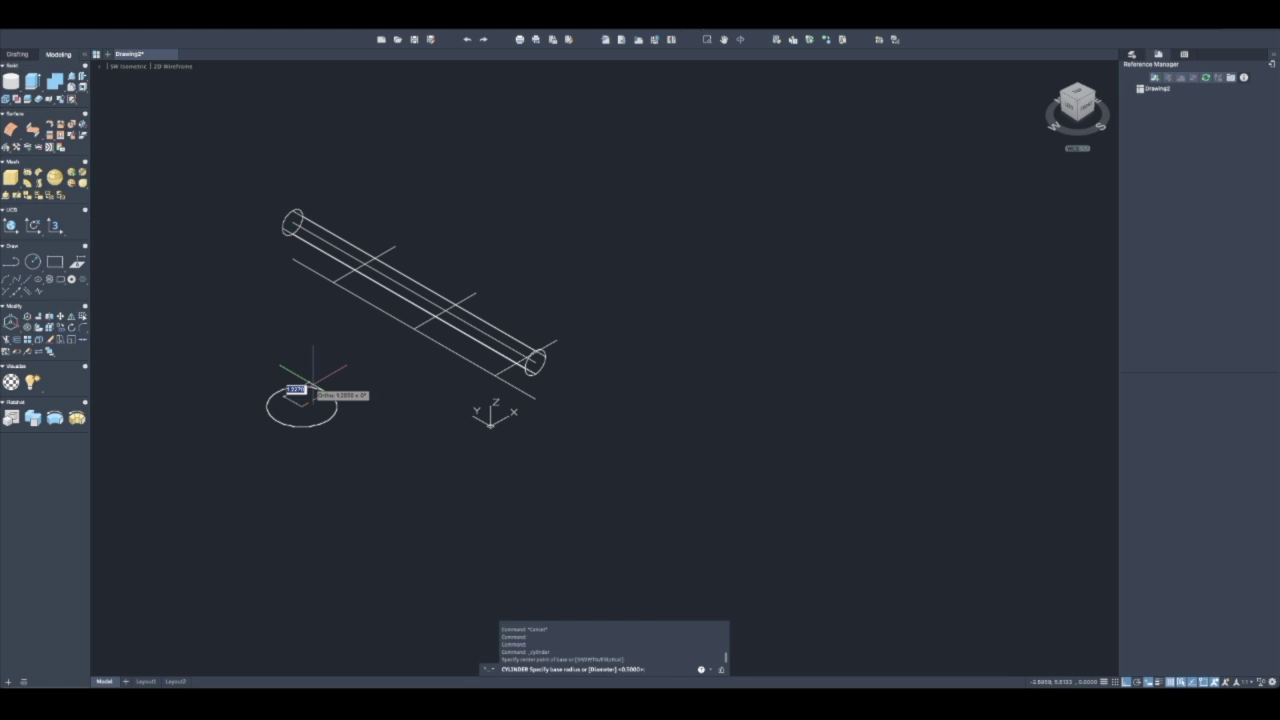
text(1/8)
key(Return)
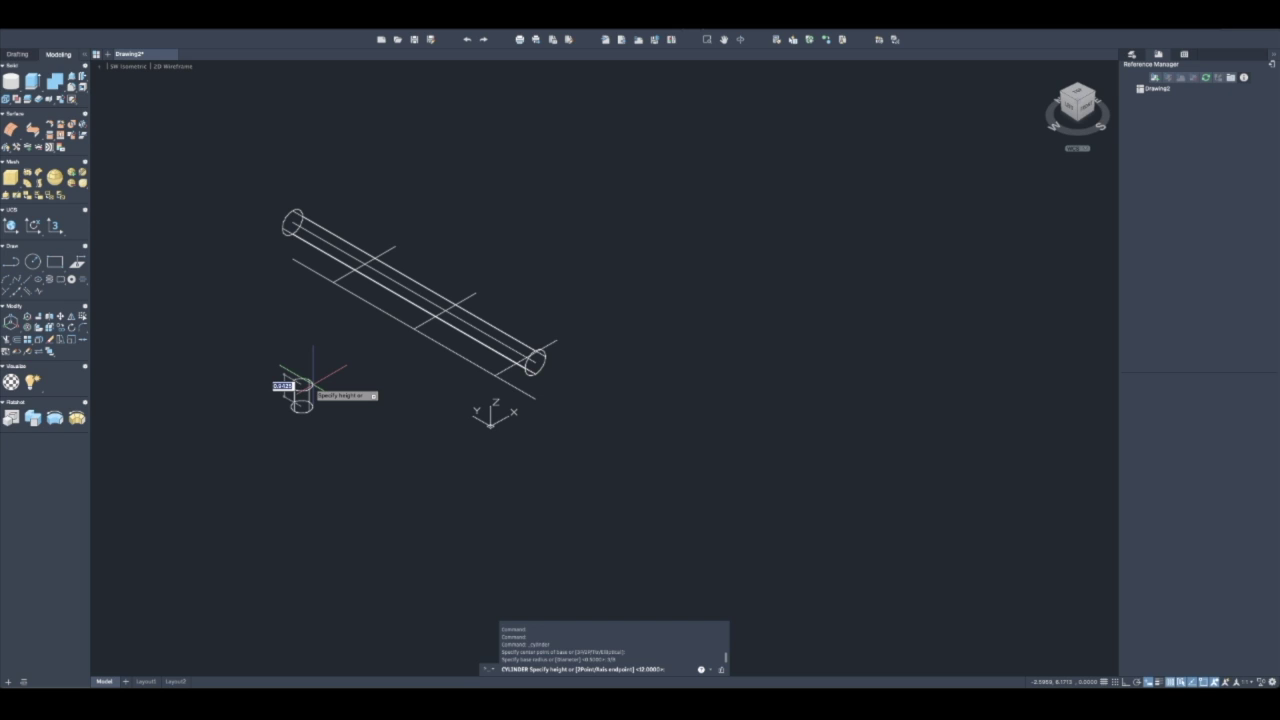
text(1-9/16)
key(Return)
key(Escape)
Move the post from its base onto the tube's right end
text(m)
key(Return)
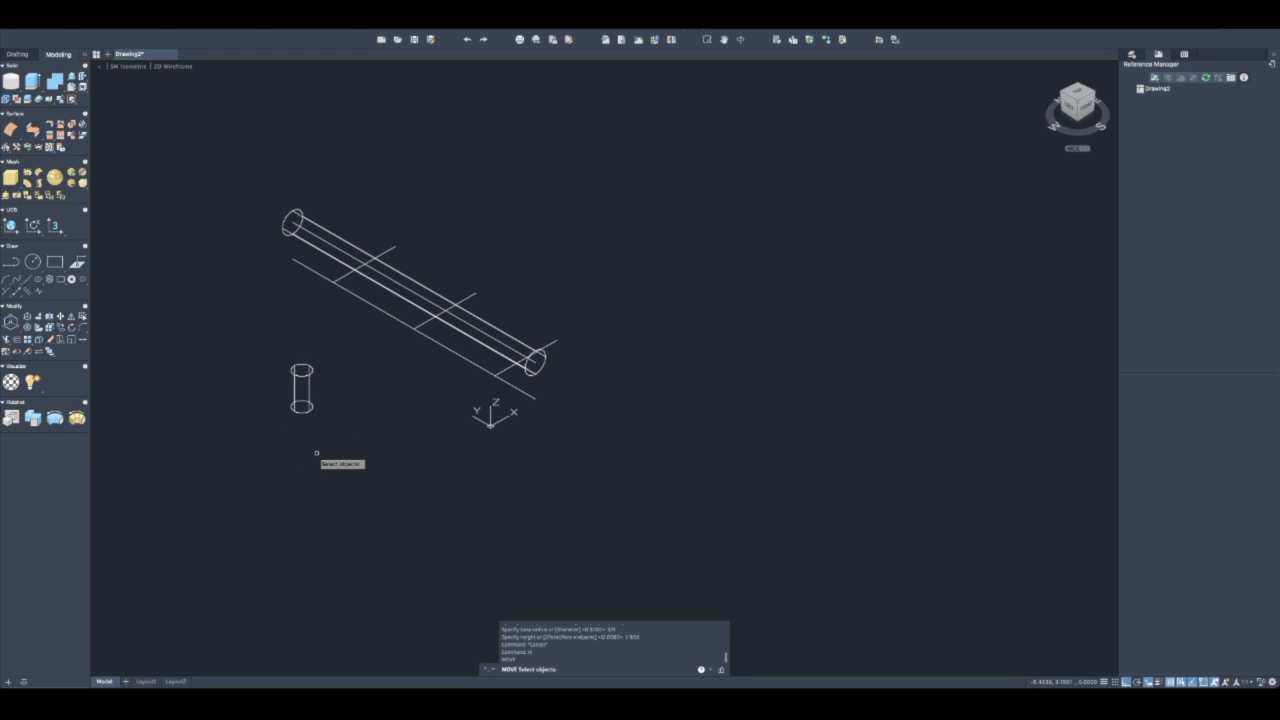
click(312, 424)
click(272, 380)
key(Return)
click(302, 406)
scroll(500, 381, up, 2)
scroll(500, 386, up, 2)
click(484, 362)
key(Escape)
key(Escape)
middle_drag(484, 362, 512, 405)
scroll(606, 495, down, 2)
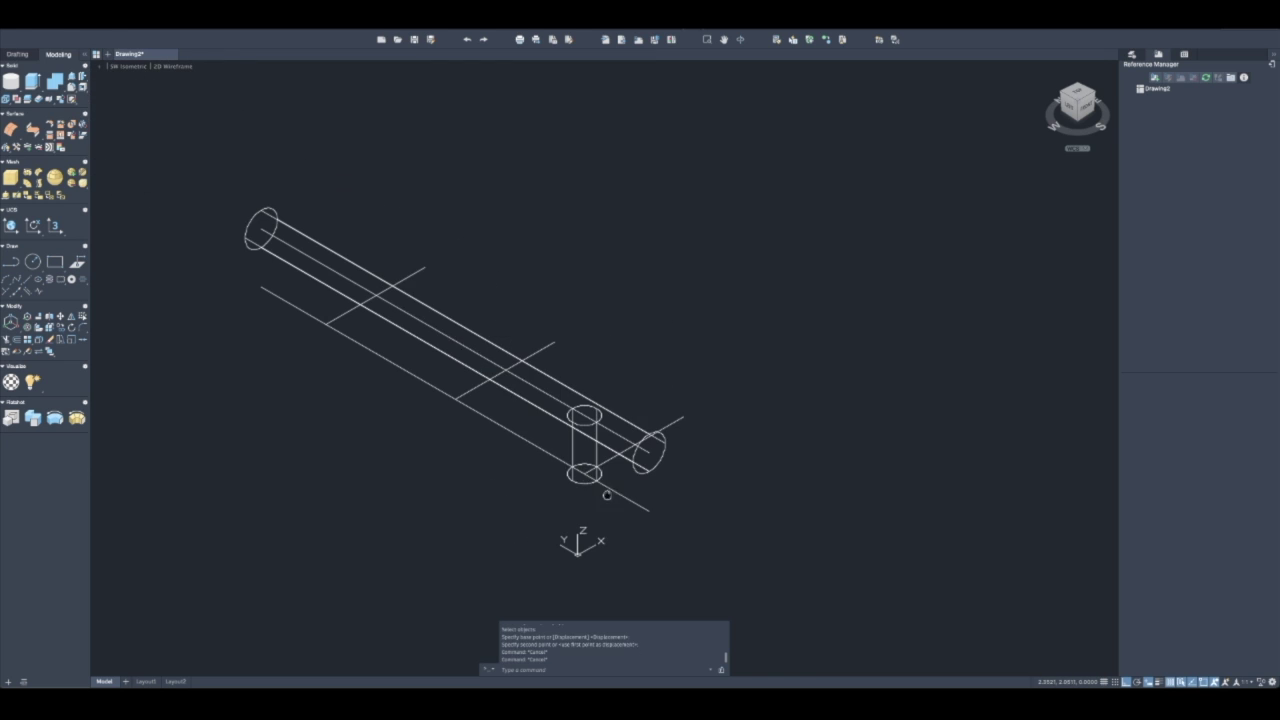
key(Escape)
Copy the post 8 units along the tube, undoing a mistaken trial copy first
text(co)
key(Return)
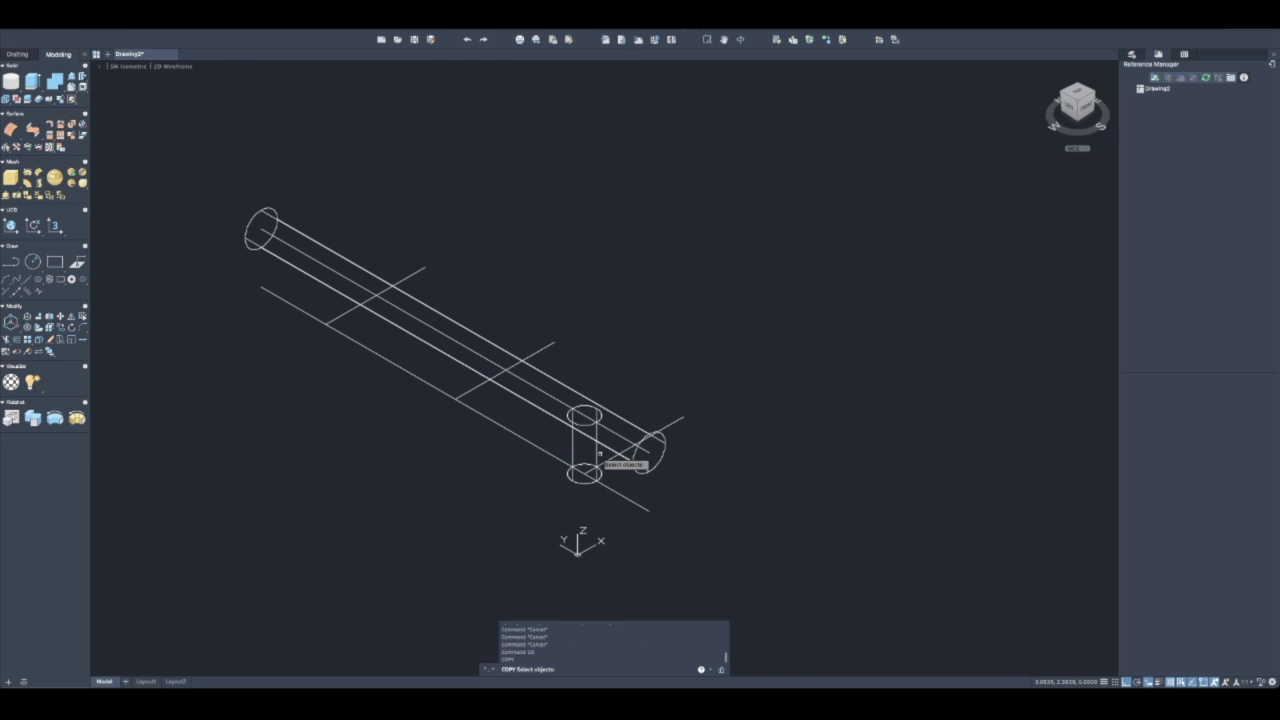
click(598, 452)
click(606, 462)
click(592, 470)
key(Return)
click(585, 472)
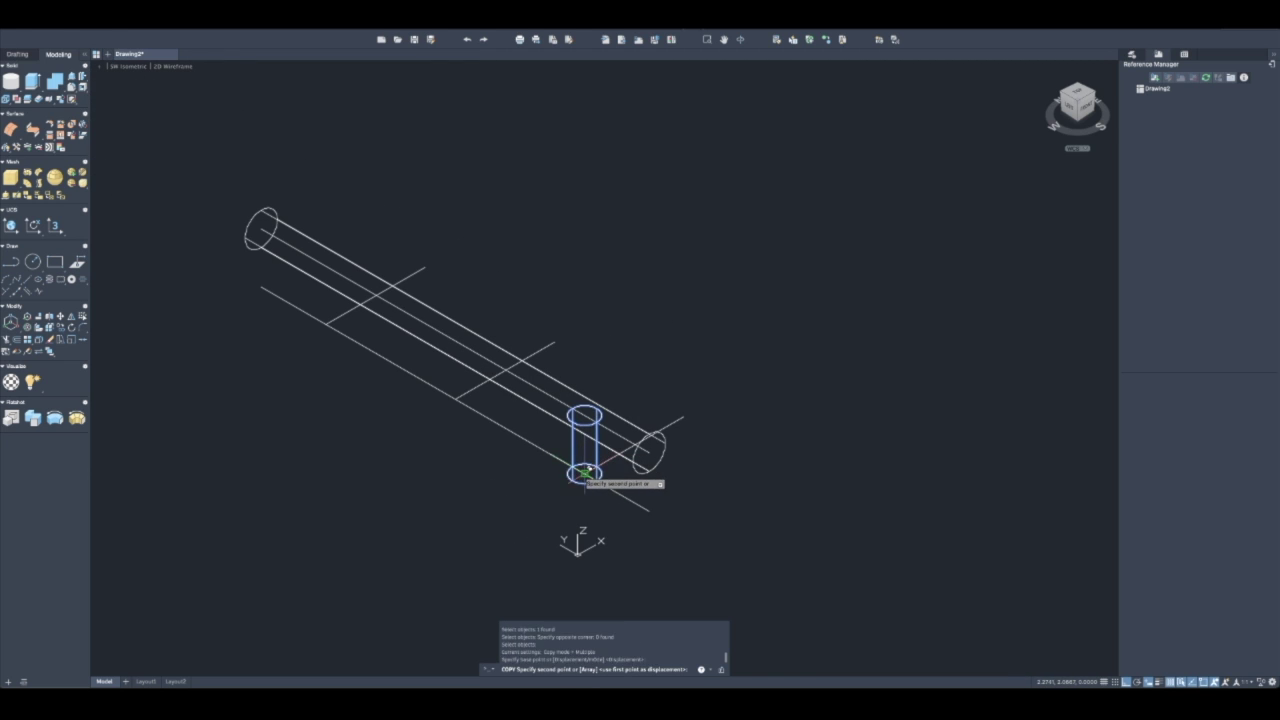
click(395, 364)
text(80)
key(Return)
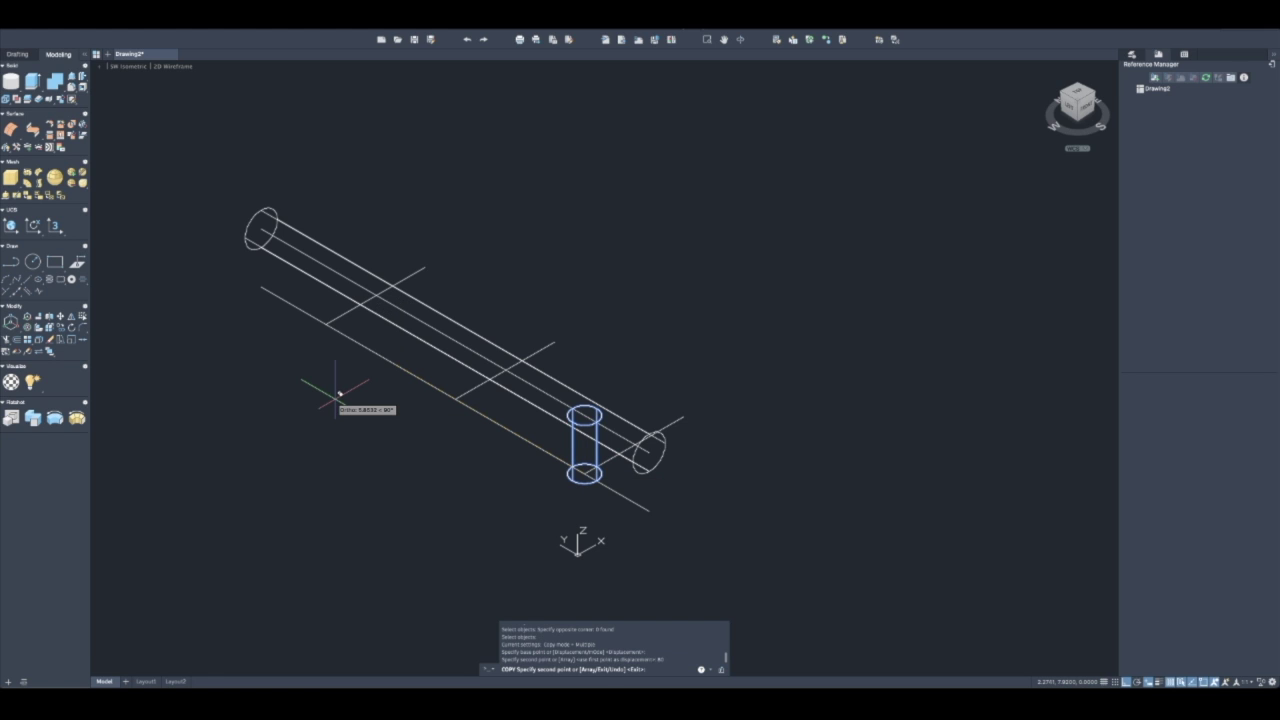
text(u)
key(Return)
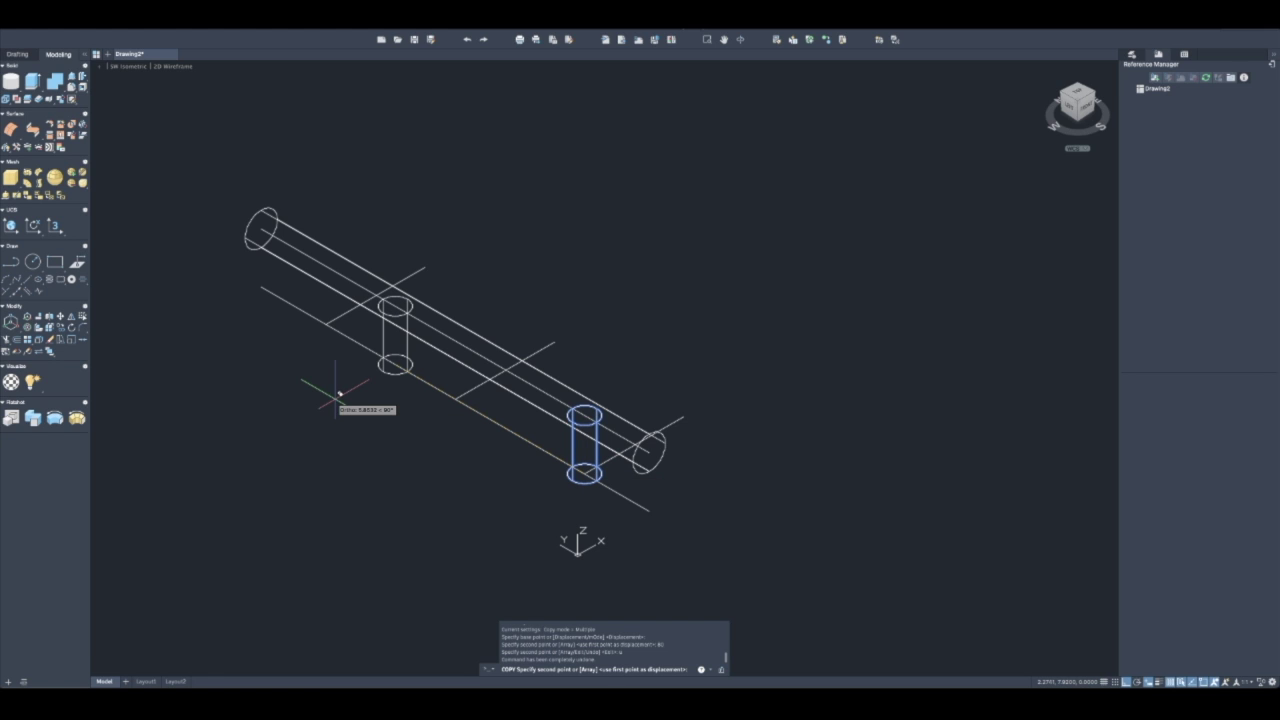
text(8)
key(Return)
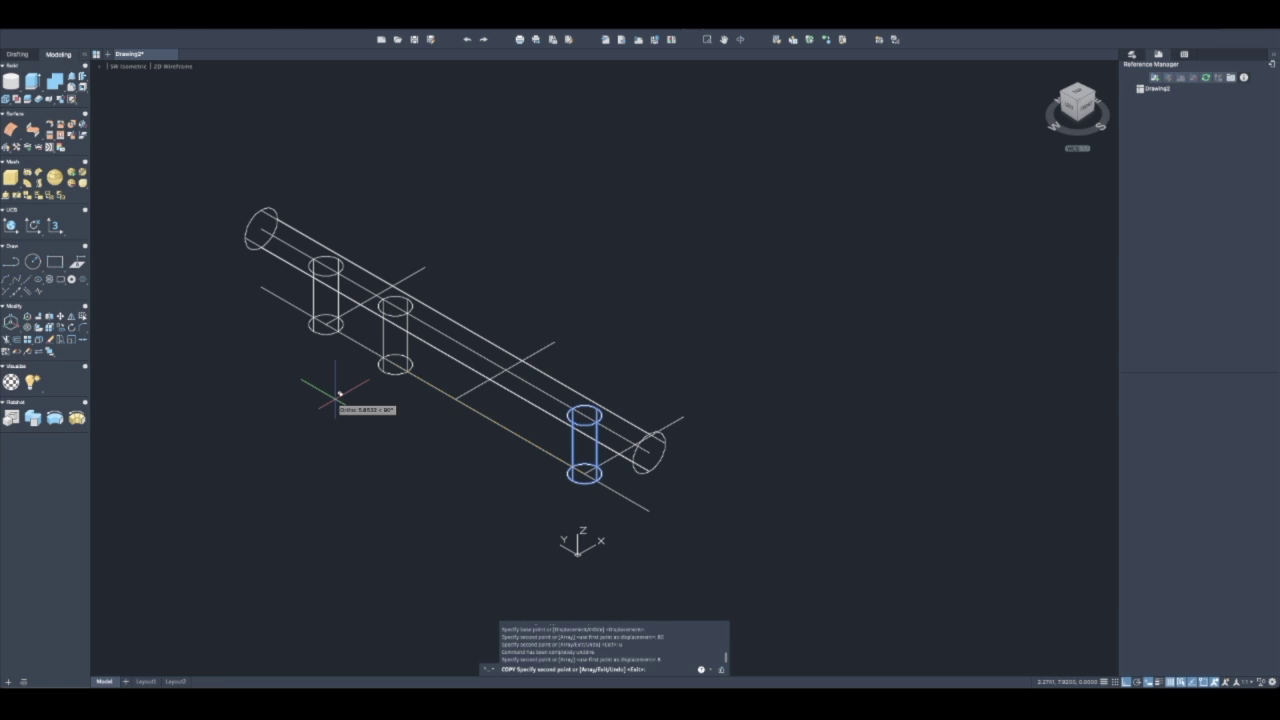
key(Escape)
middle_drag(505, 398, 530, 398)
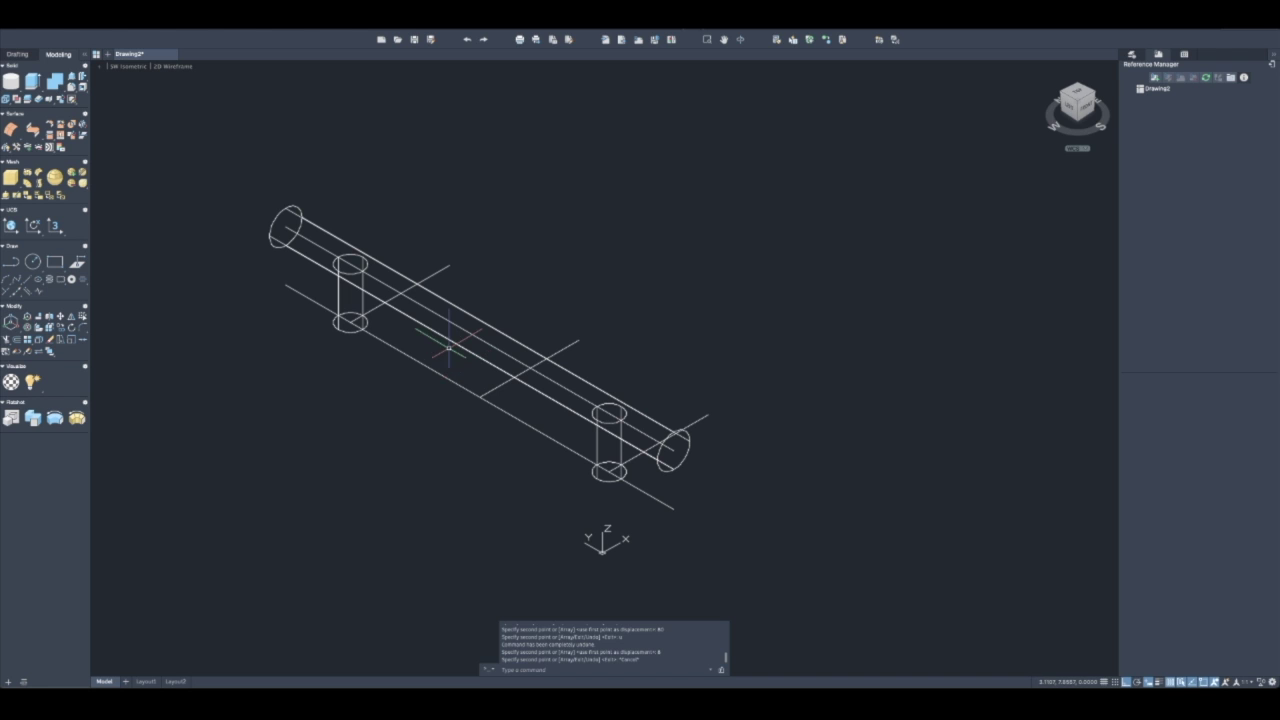
scroll(656, 441, up, 2)
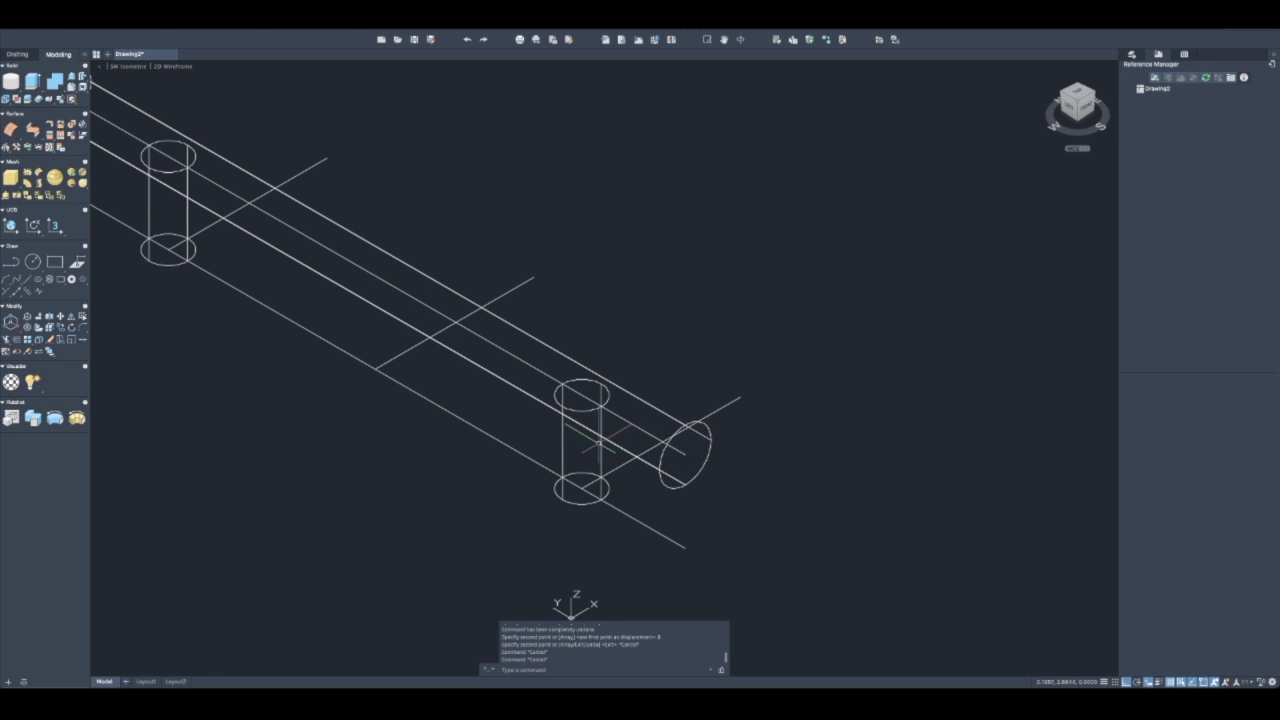
scroll(605, 435, down, 3)
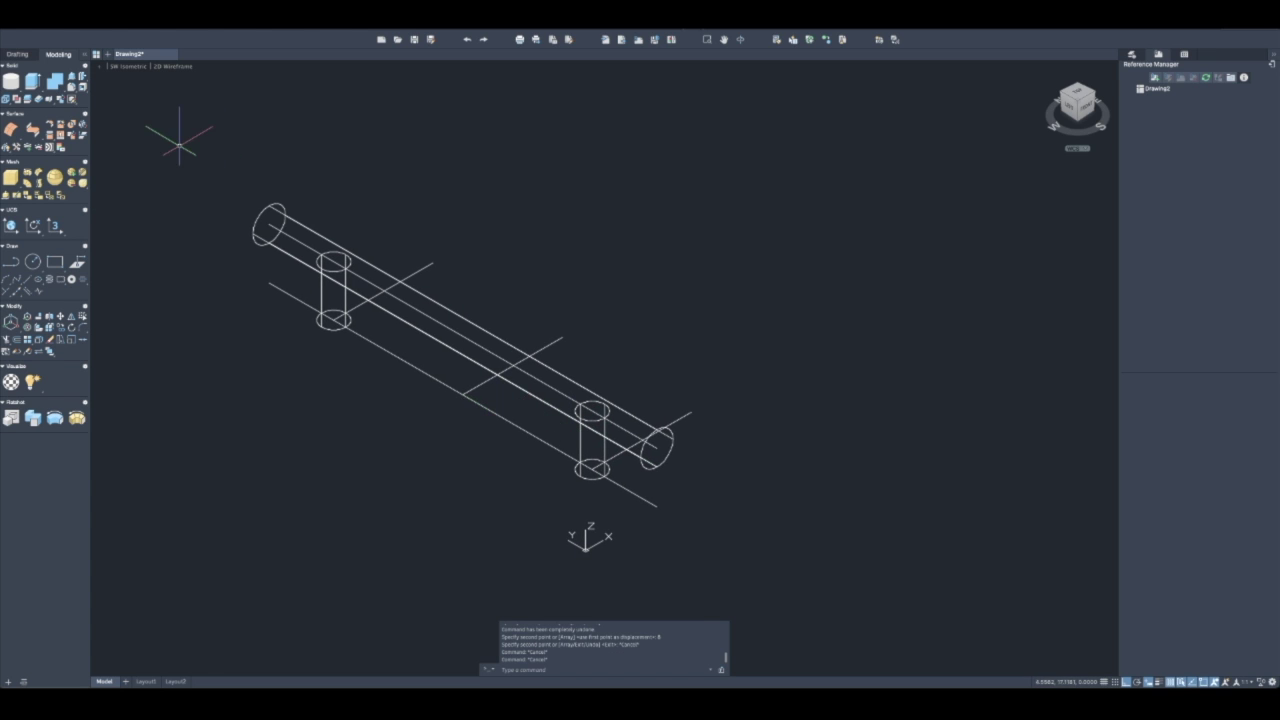
Start a 0.5-radius cylinder beside the handle, then cancel it
click(38, 100)
click(304, 420)
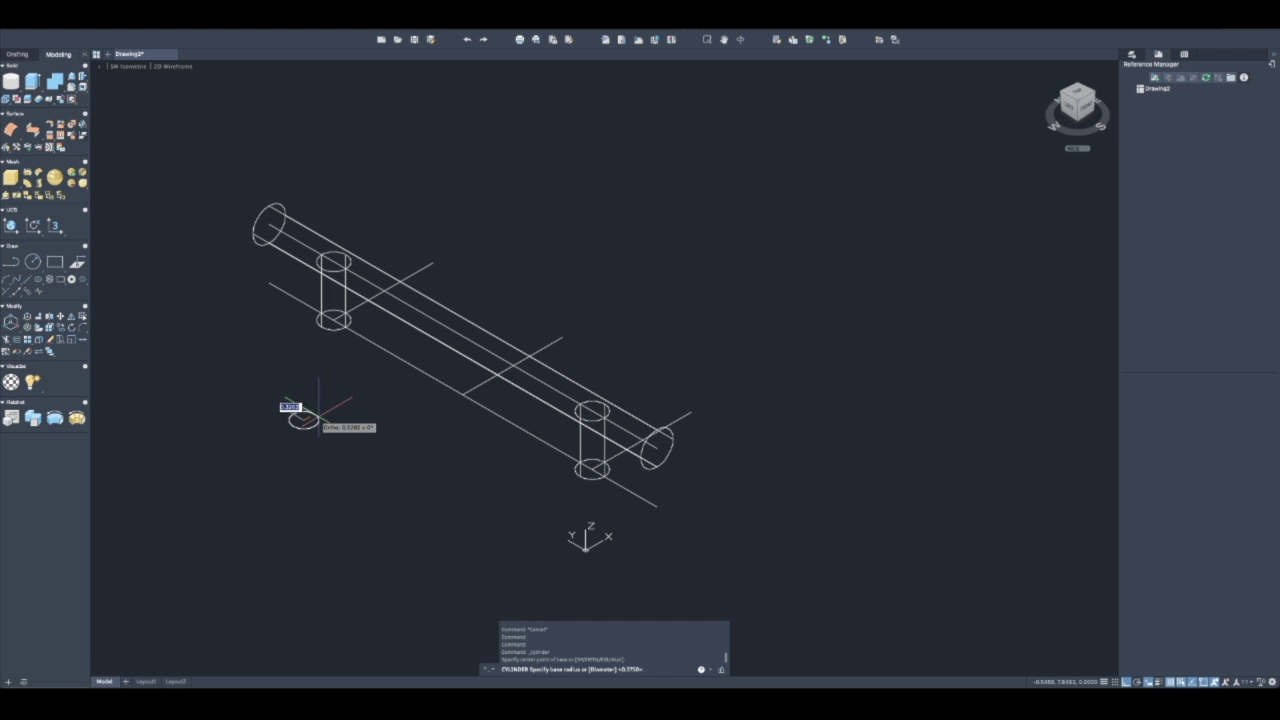
text(5)
key(BackSpace)
text(.5)
key(Return)
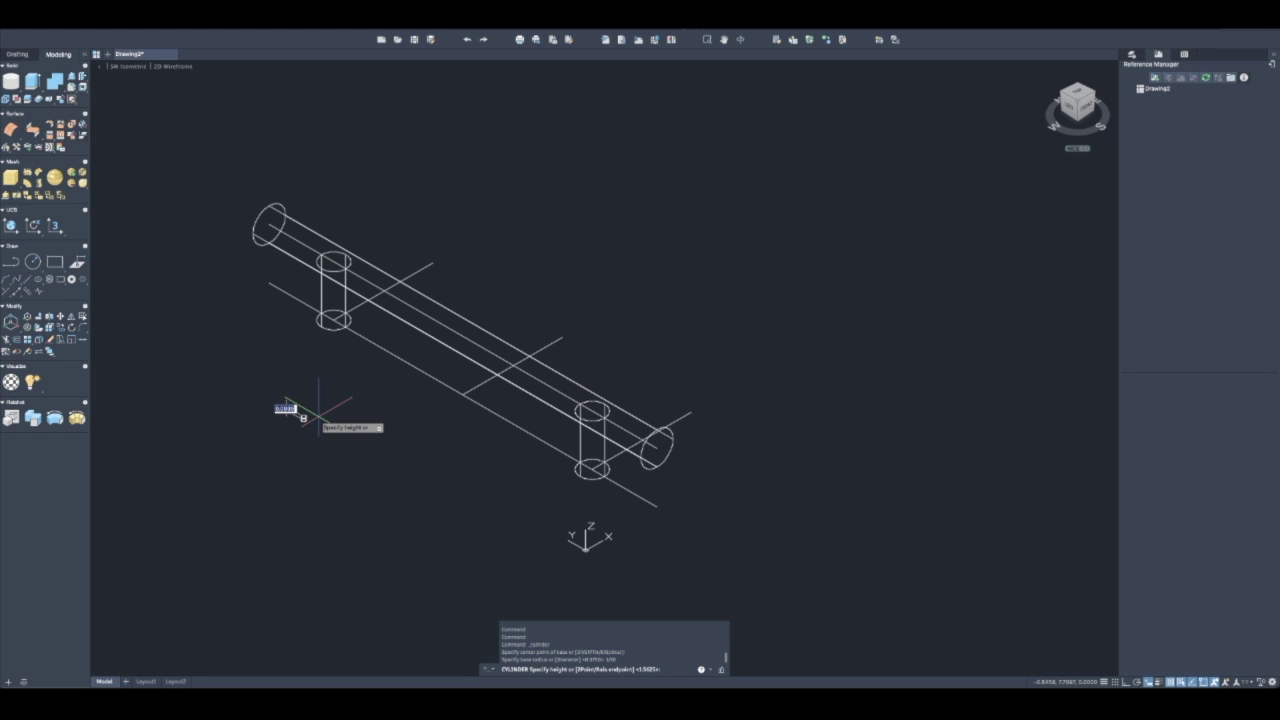
key(Escape)
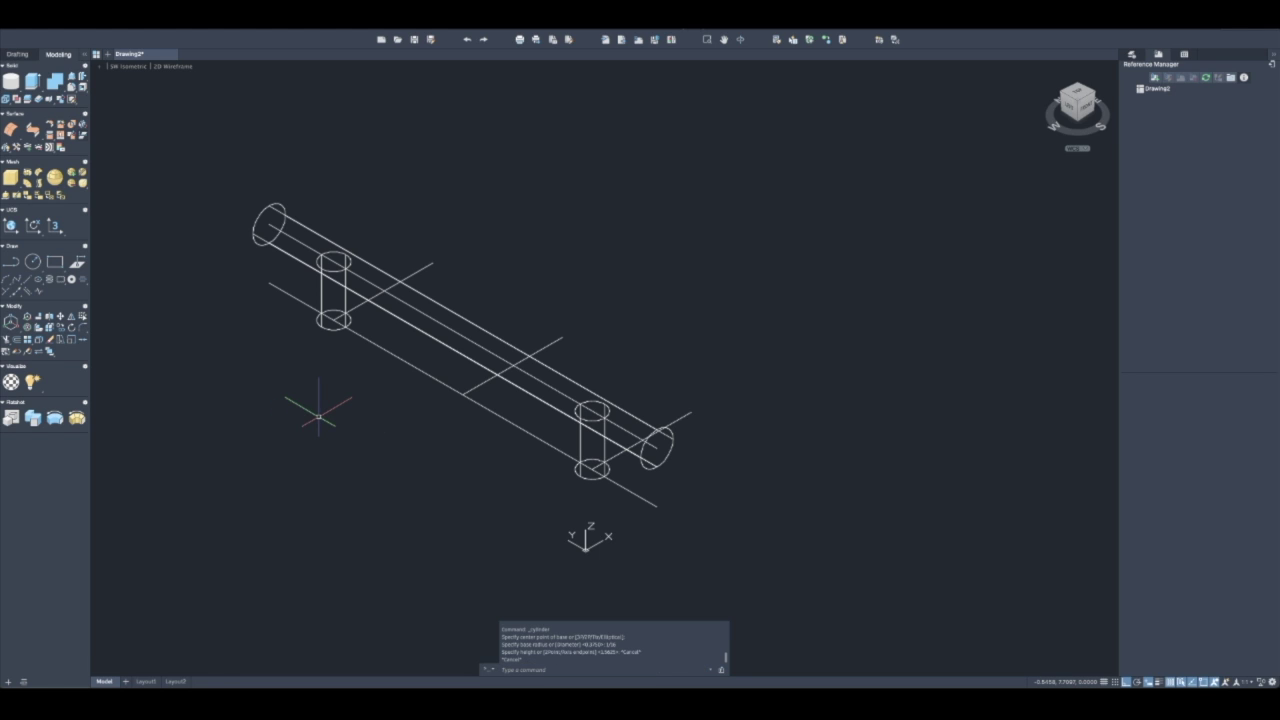
key(Escape)
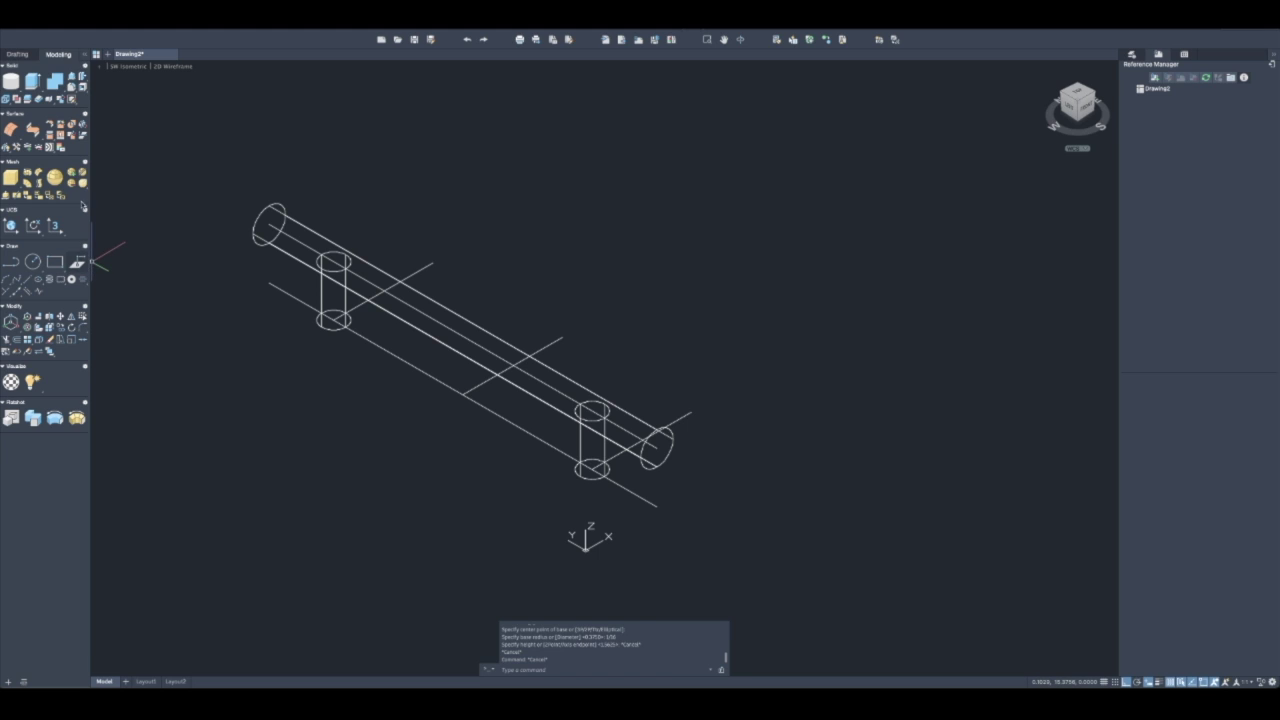
Create a thin flat disc left of the handle, entering 5 for radius and height
click(31, 79)
click(276, 421)
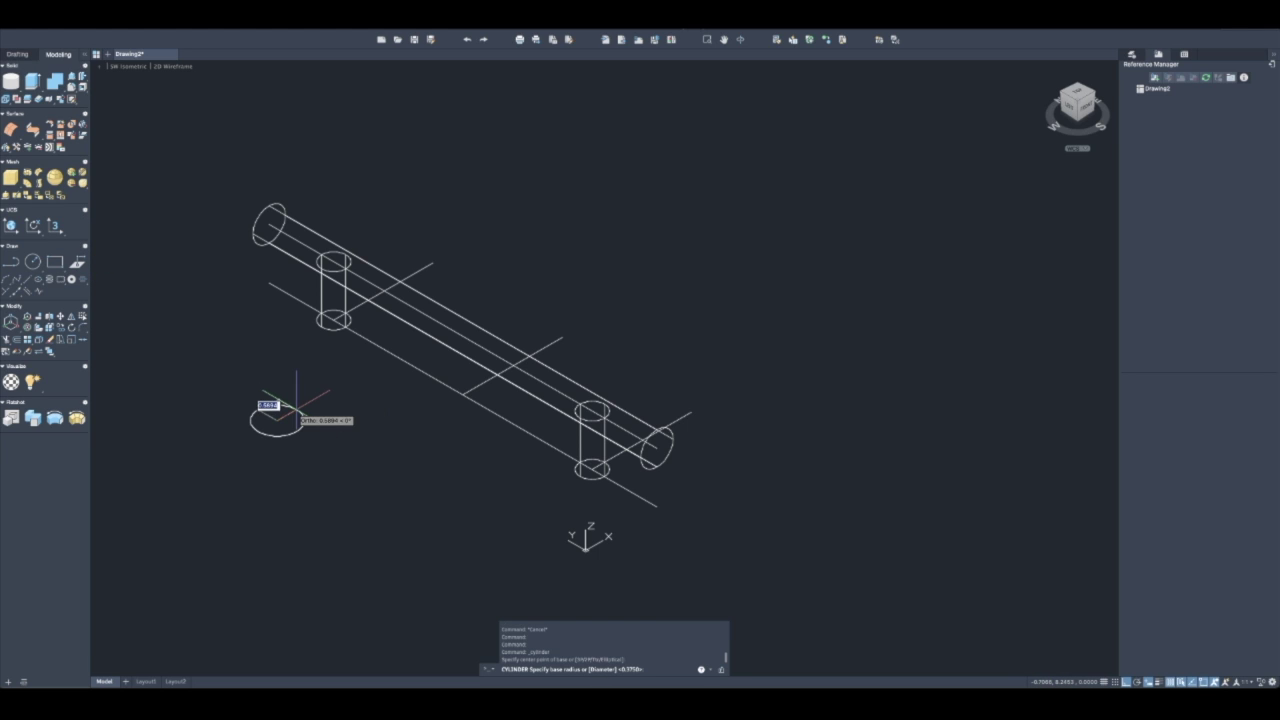
text(5)
key(Return)
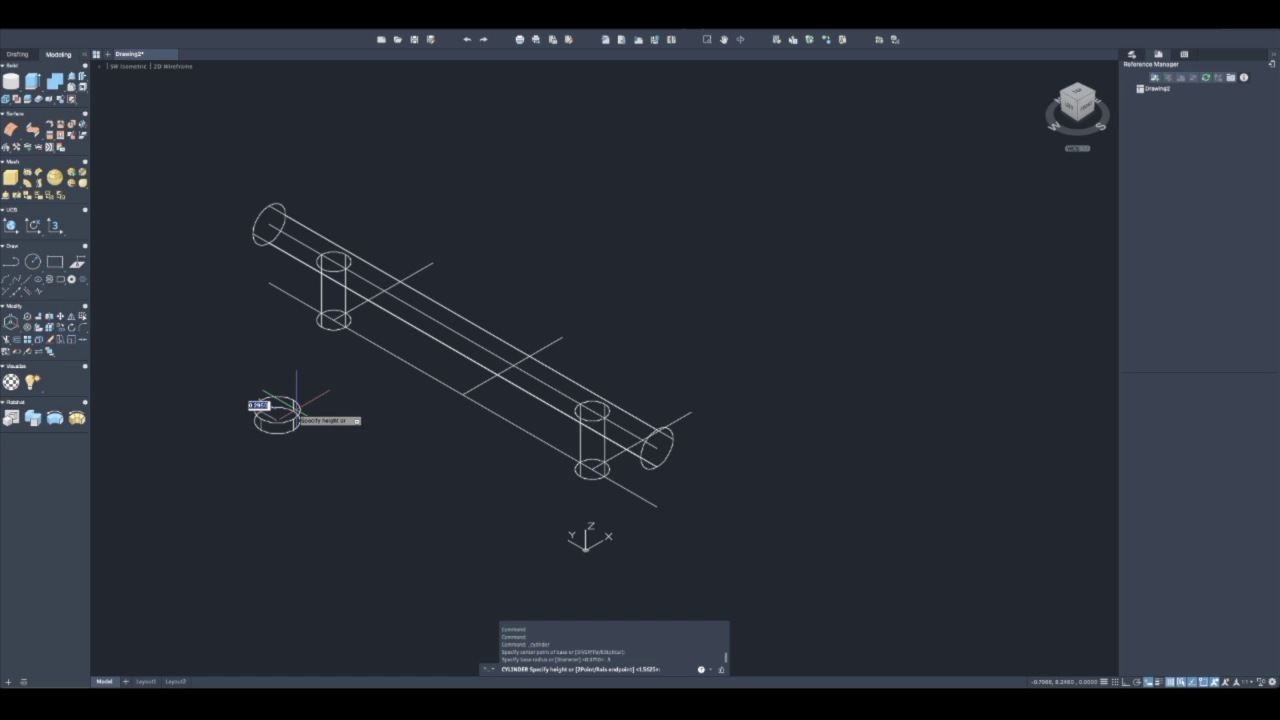
text(5/8)
key(Return)
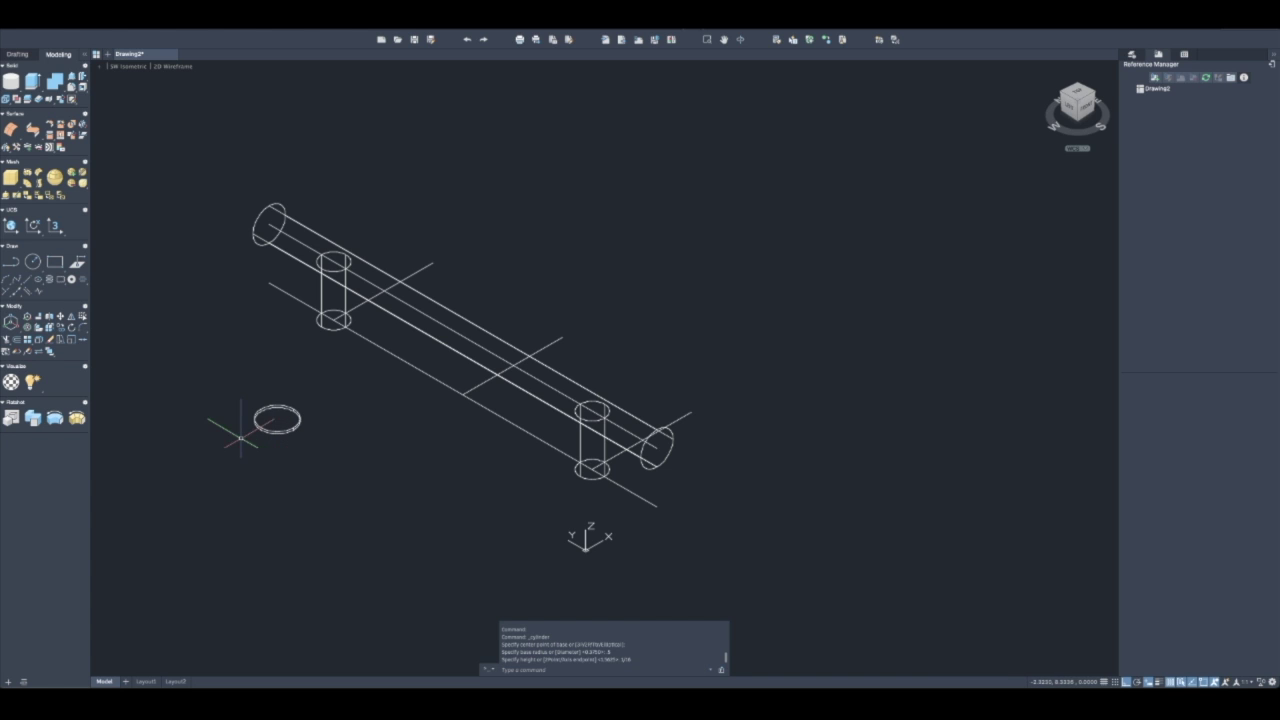
scroll(240, 423, up, 5)
middle_drag(340, 405, 366, 394)
scroll(370, 414, down, 2)
Move the thin disc by its centre to ring the base of the left post
scroll(370, 414, down, 2)
key(Escape)
key(Escape)
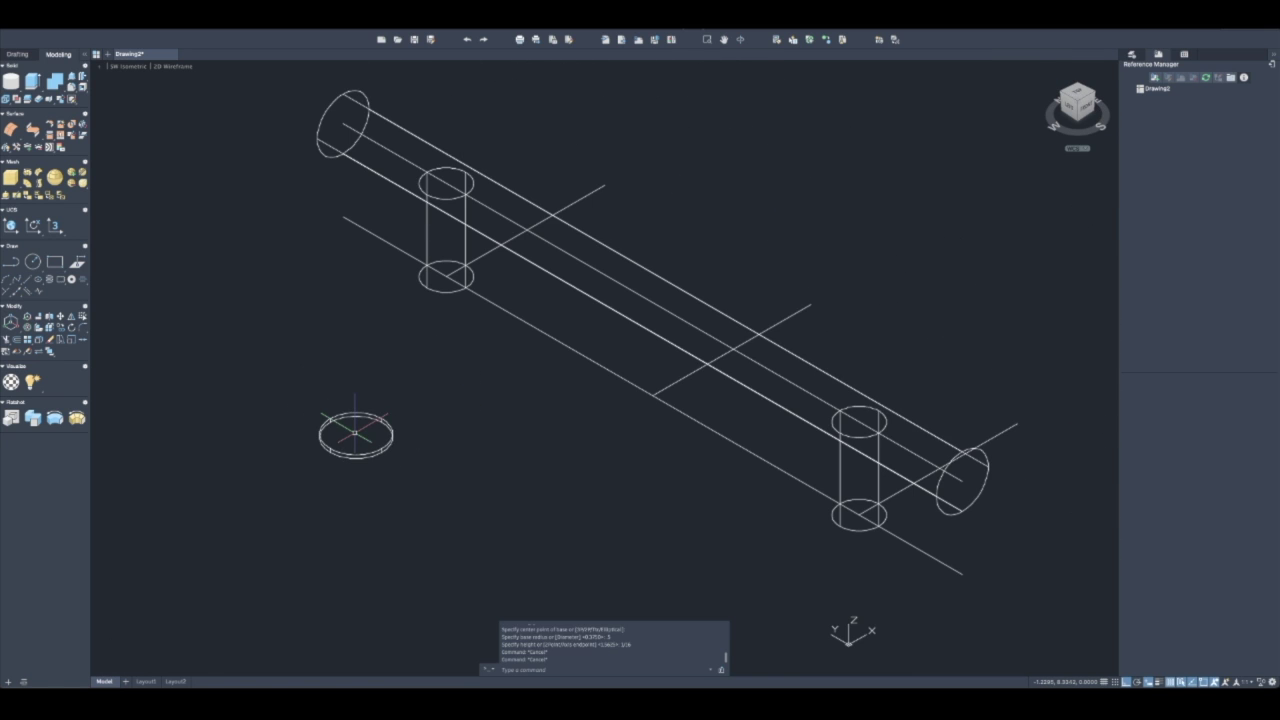
text(m)
key(Return)
click(405, 472)
click(344, 410)
key(Return)
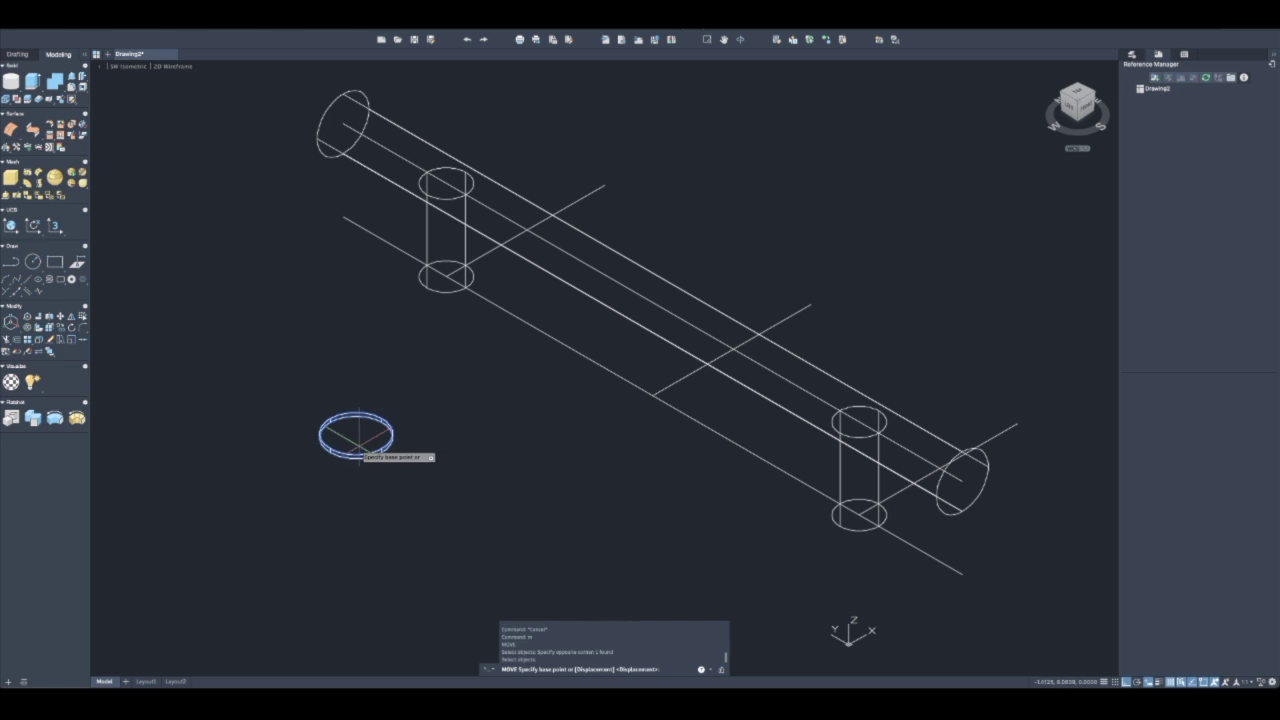
click(355, 437)
scroll(455, 282, up, 2)
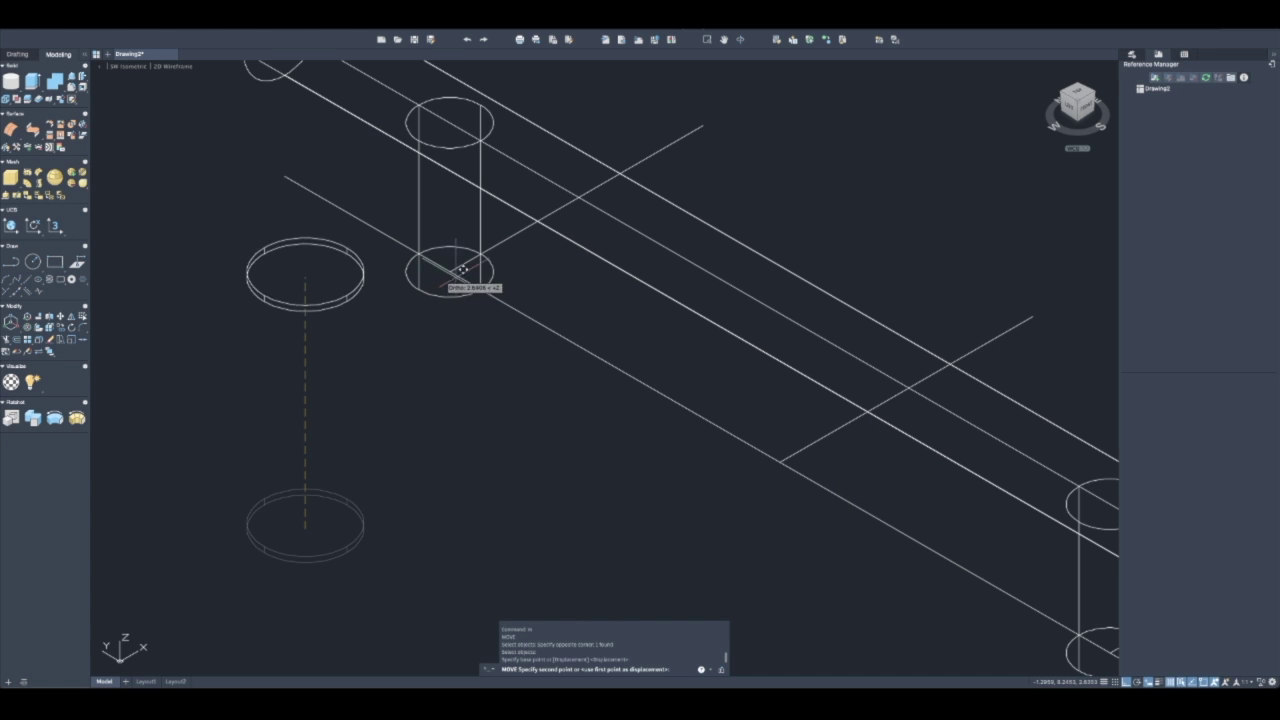
click(449, 272)
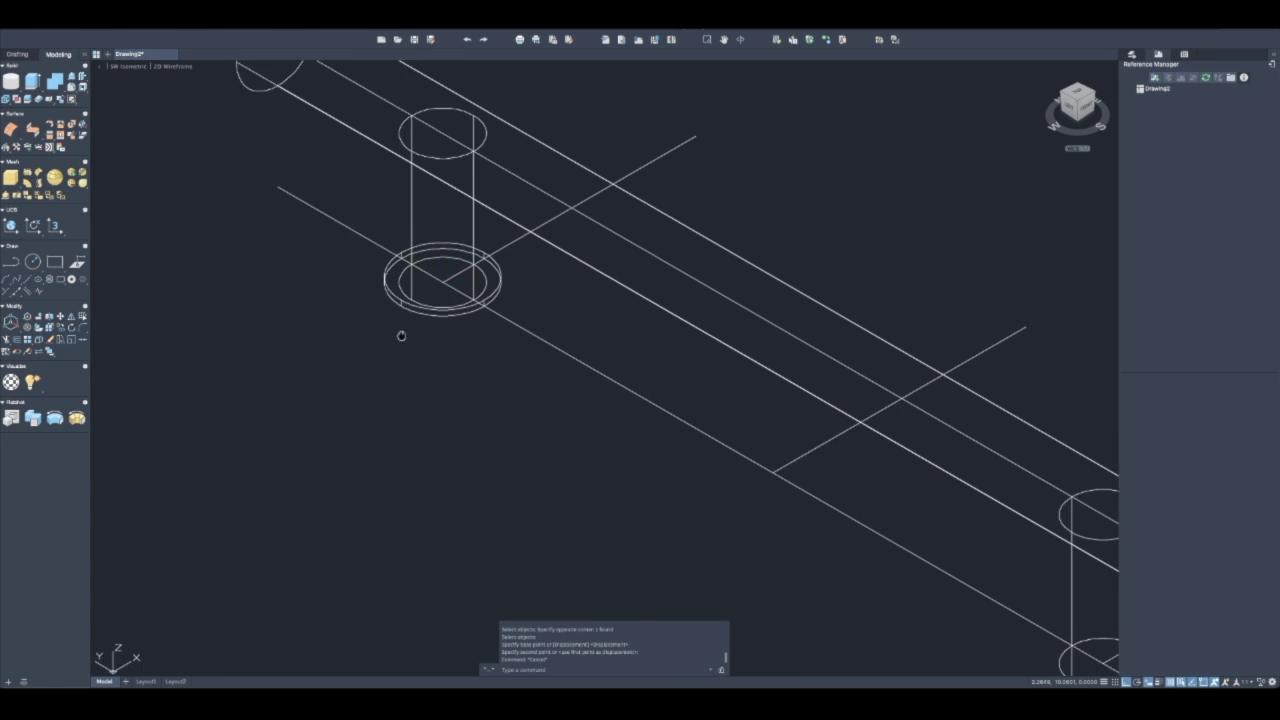
scroll(401, 335, up, 3)
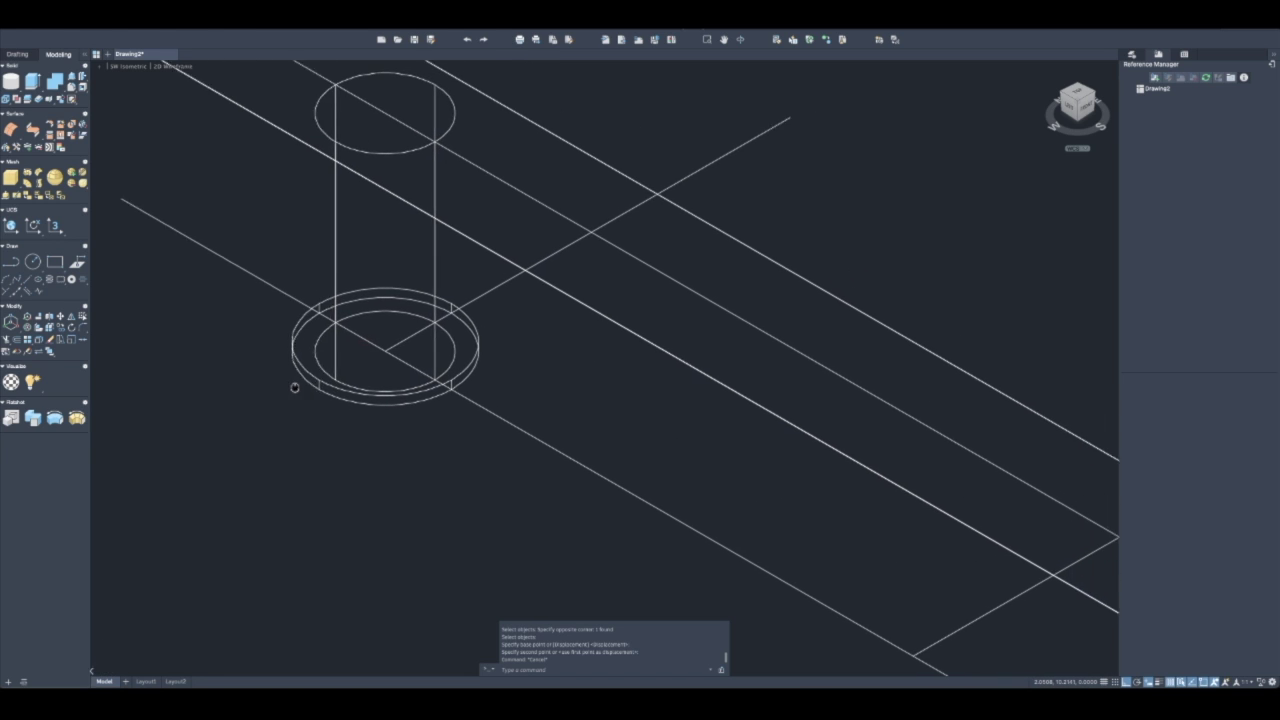
middle_drag(295, 387, 268, 387)
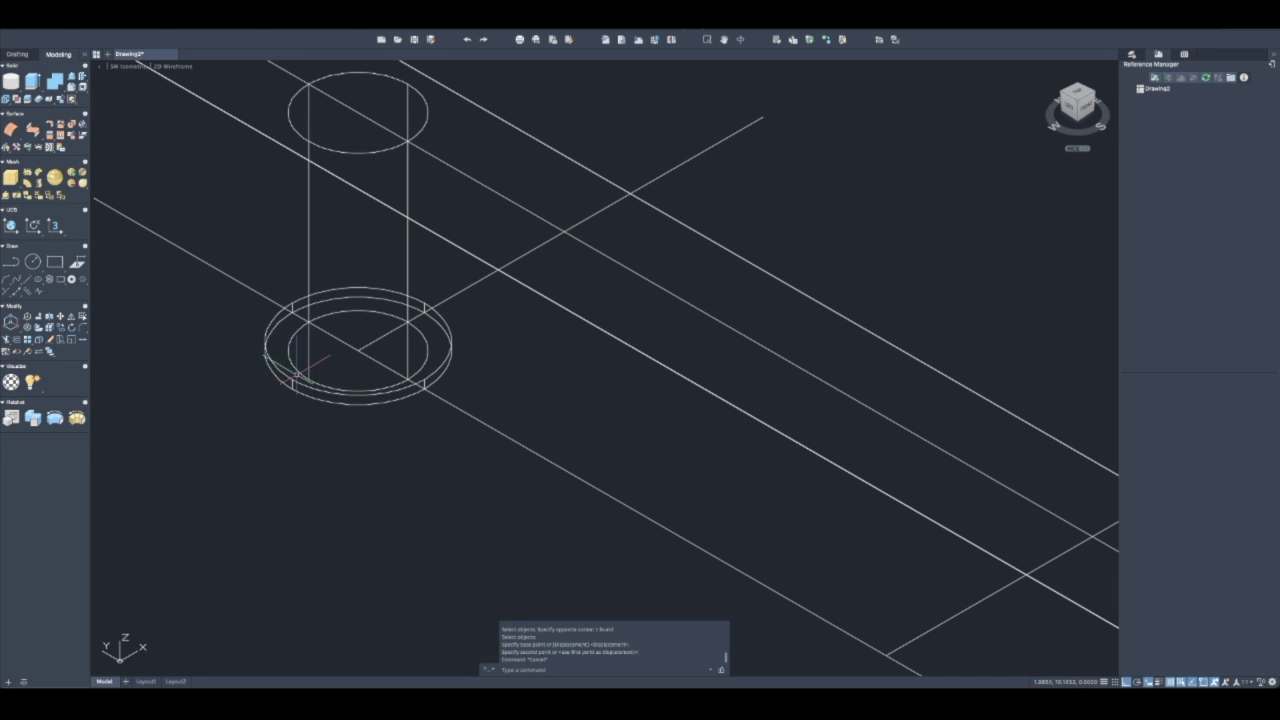
scroll(290, 372, up, 2)
Grip-edit the flange disc's radius down to 10 so it hugs the post base
click(318, 355)
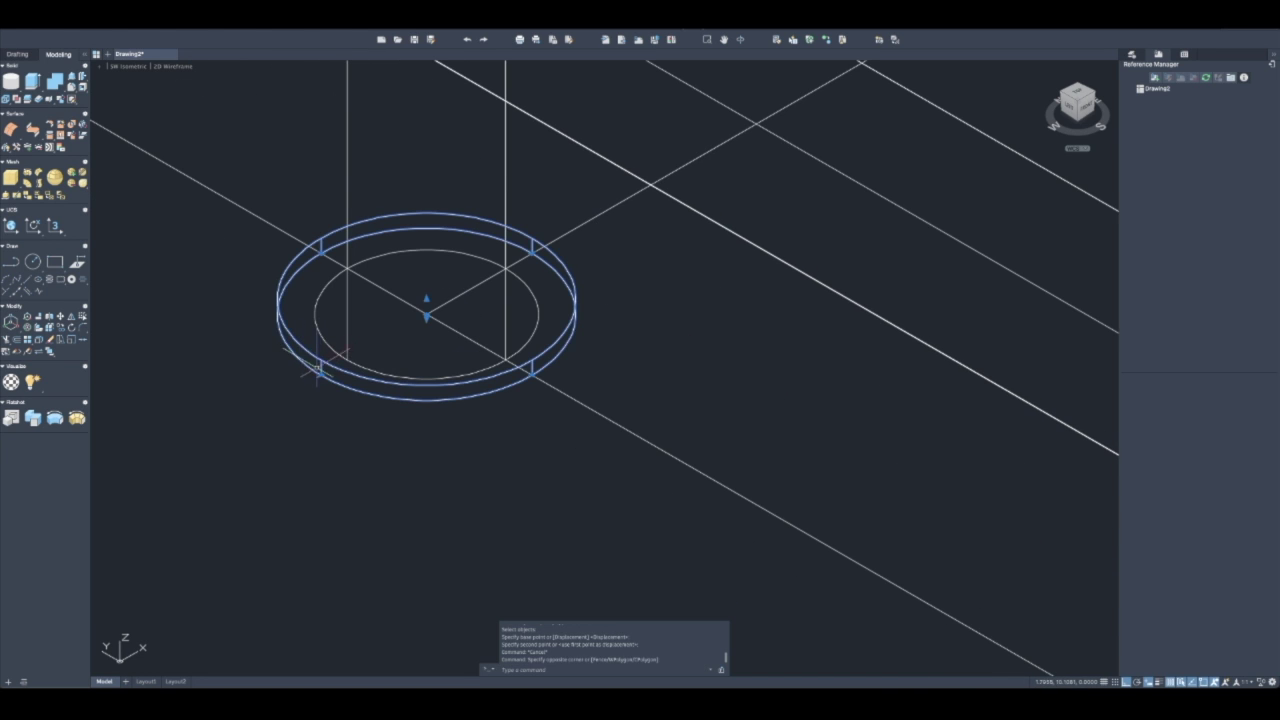
click(321, 368)
scroll(330, 360, up, 3)
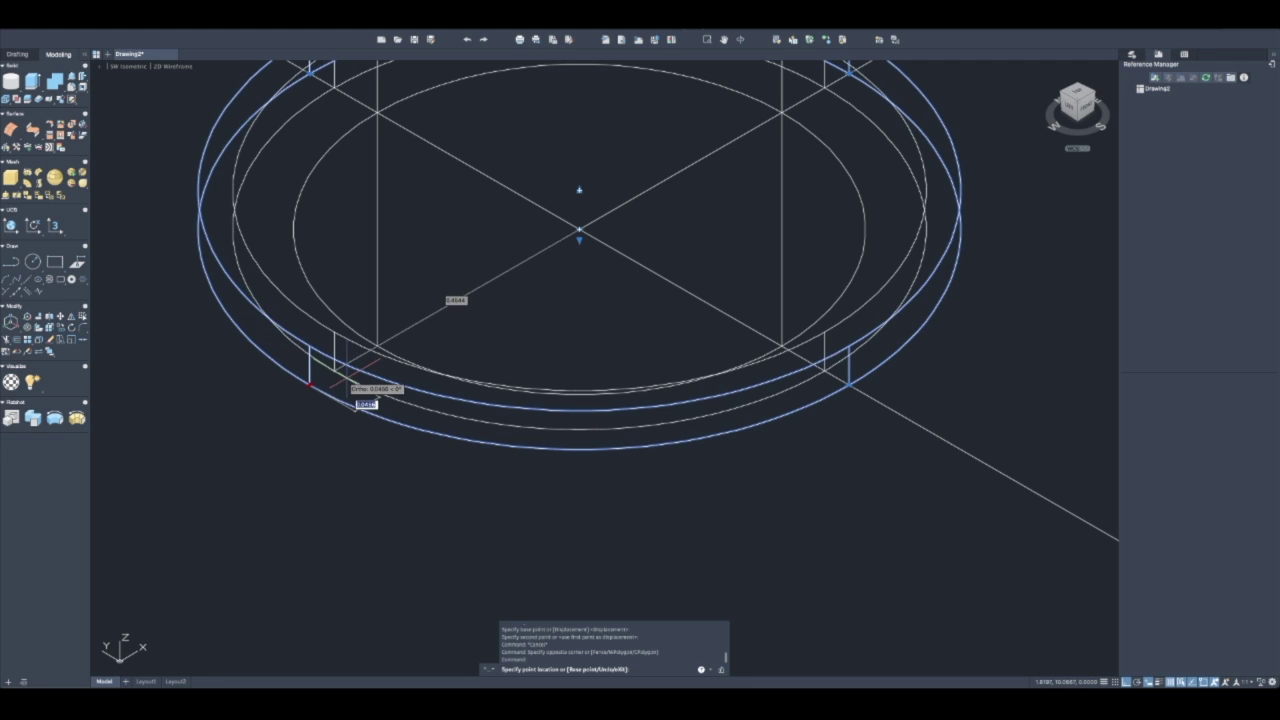
text(10)
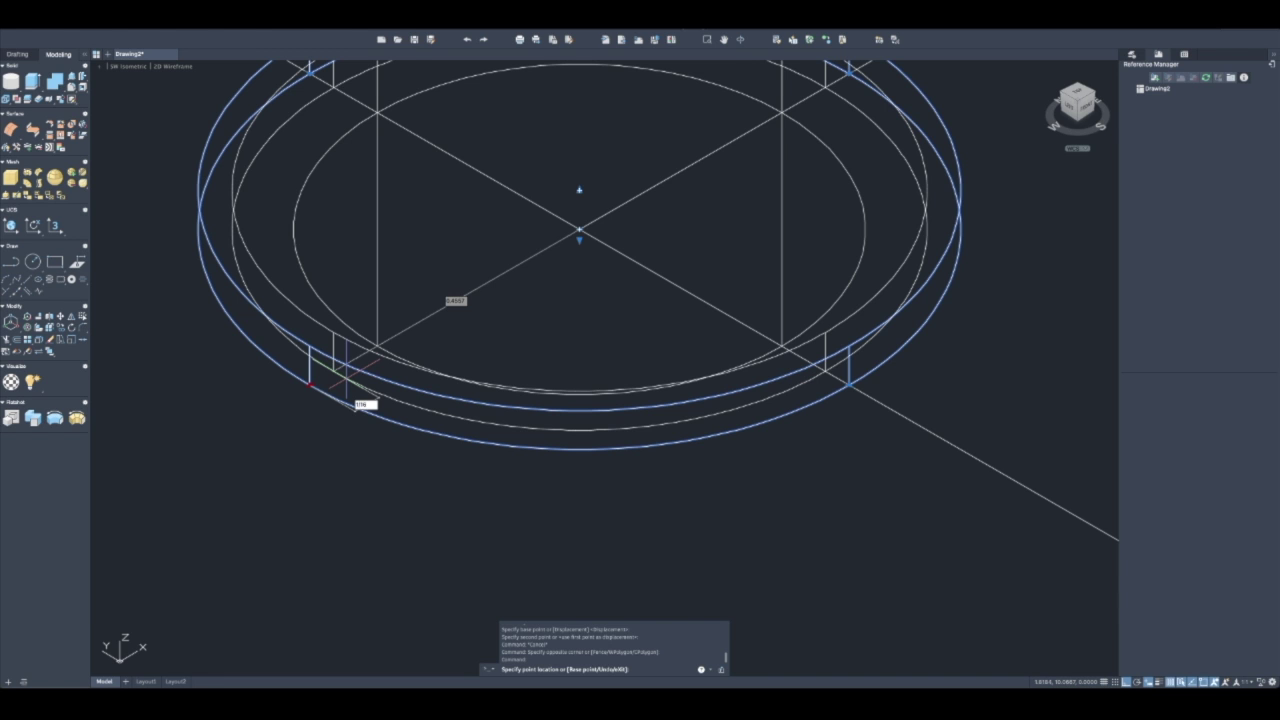
key(Return)
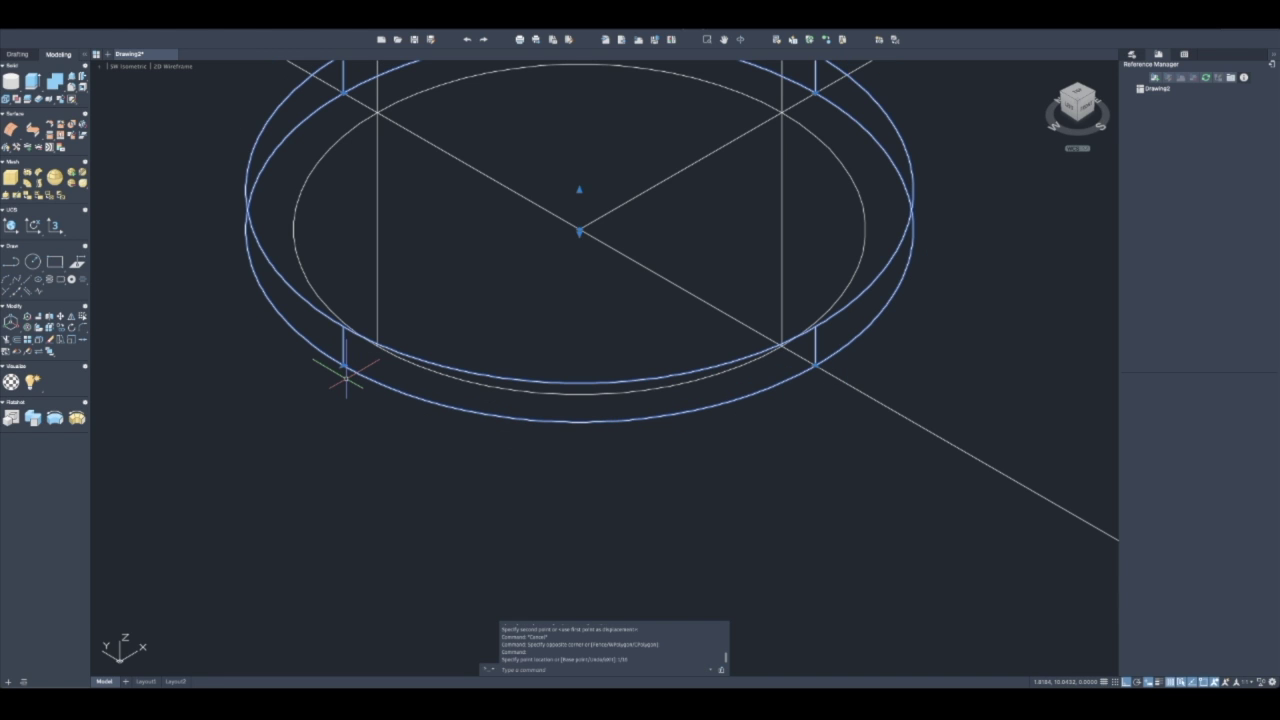
scroll(345, 375, down, 5)
scroll(371, 314, up, 5)
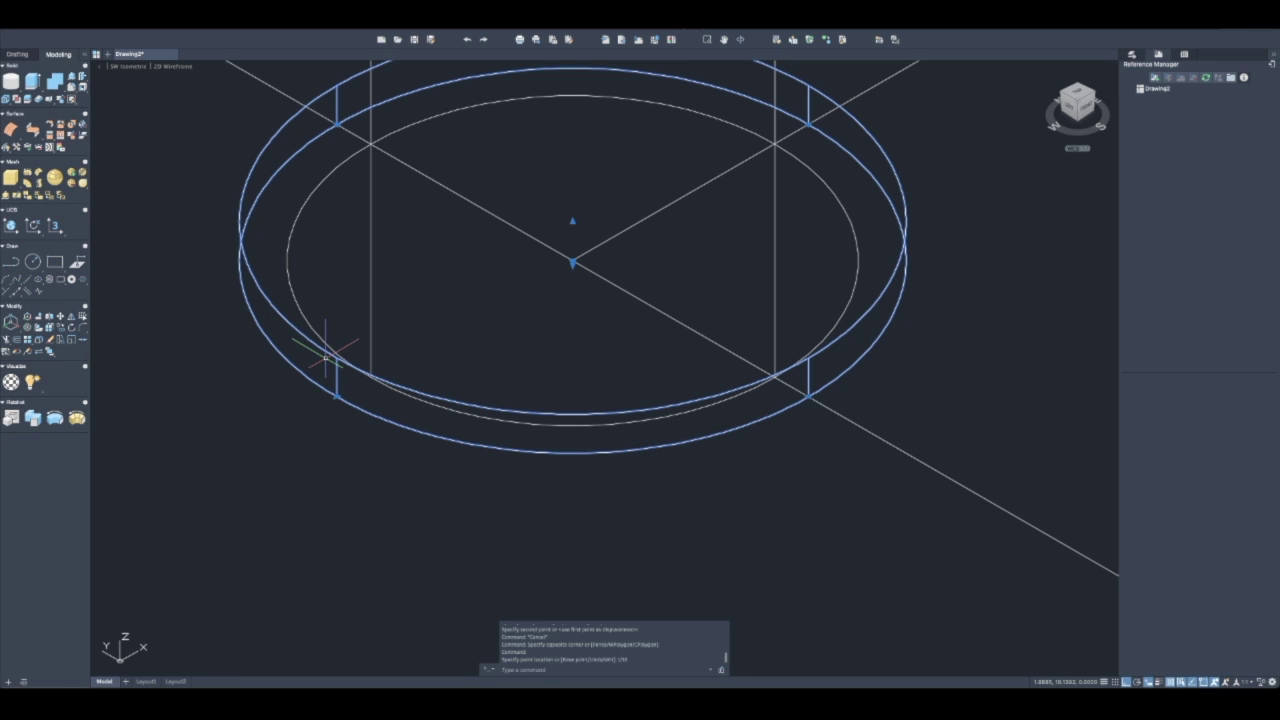
scroll(328, 358, down, 3)
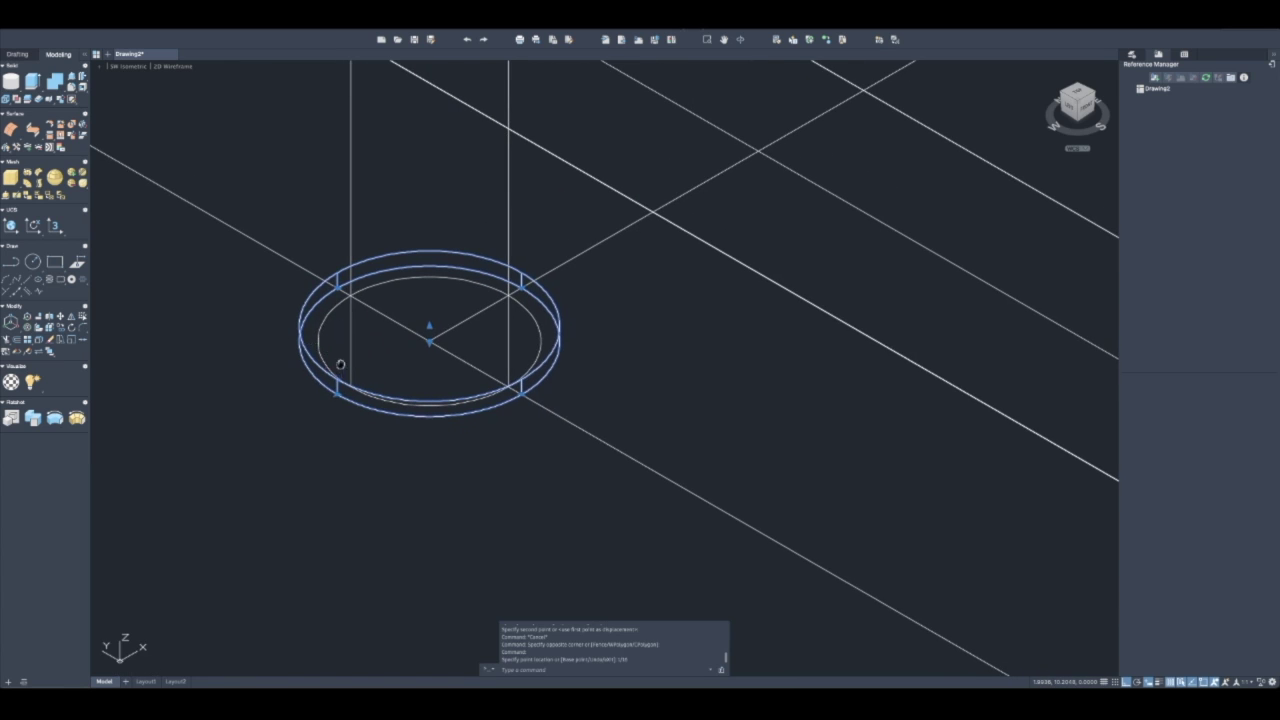
middle_drag(340, 364, 331, 392)
Switch to Conceptual shading and chamfer the flange's top circular edge 1/16 by 1/16
click(170, 67)
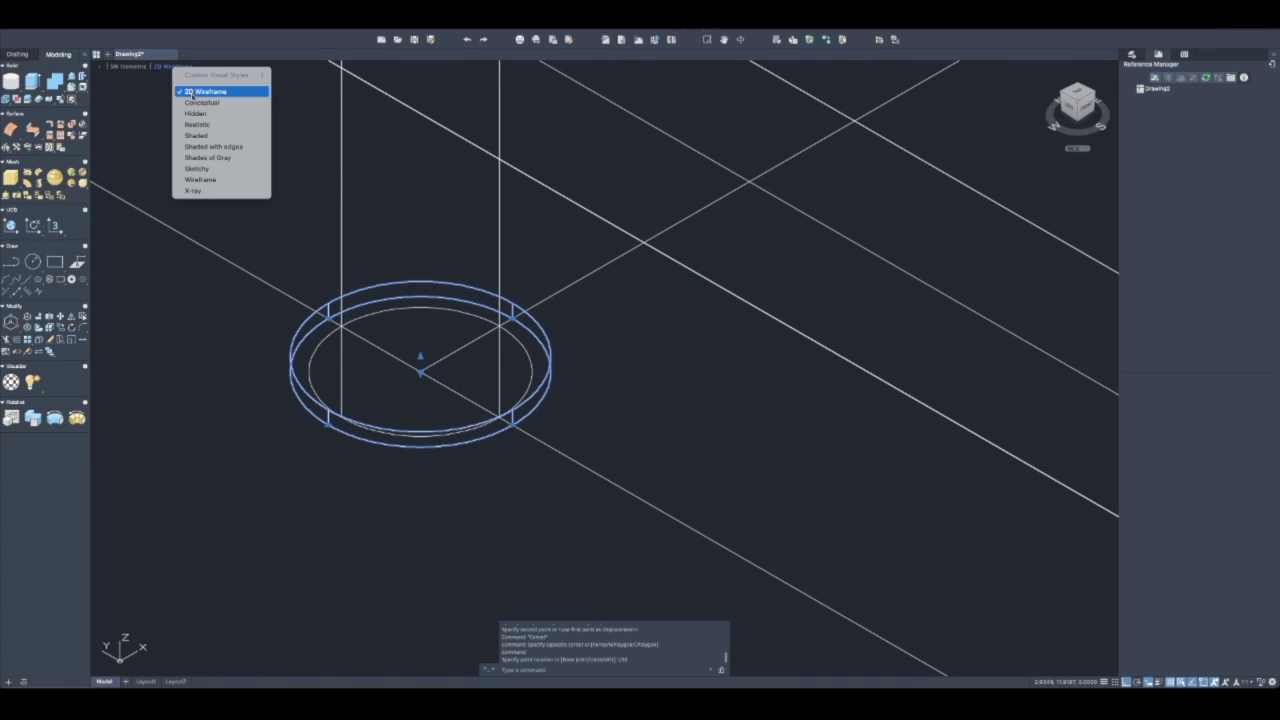
click(186, 102)
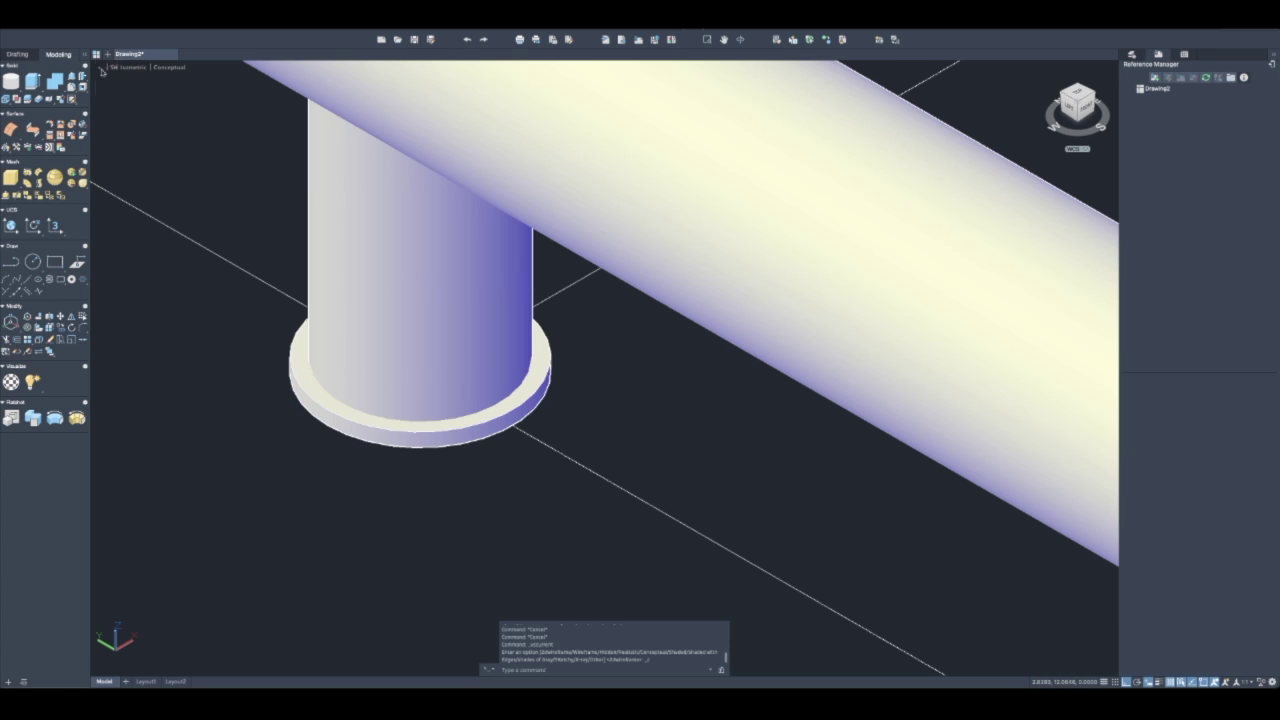
click(71, 88)
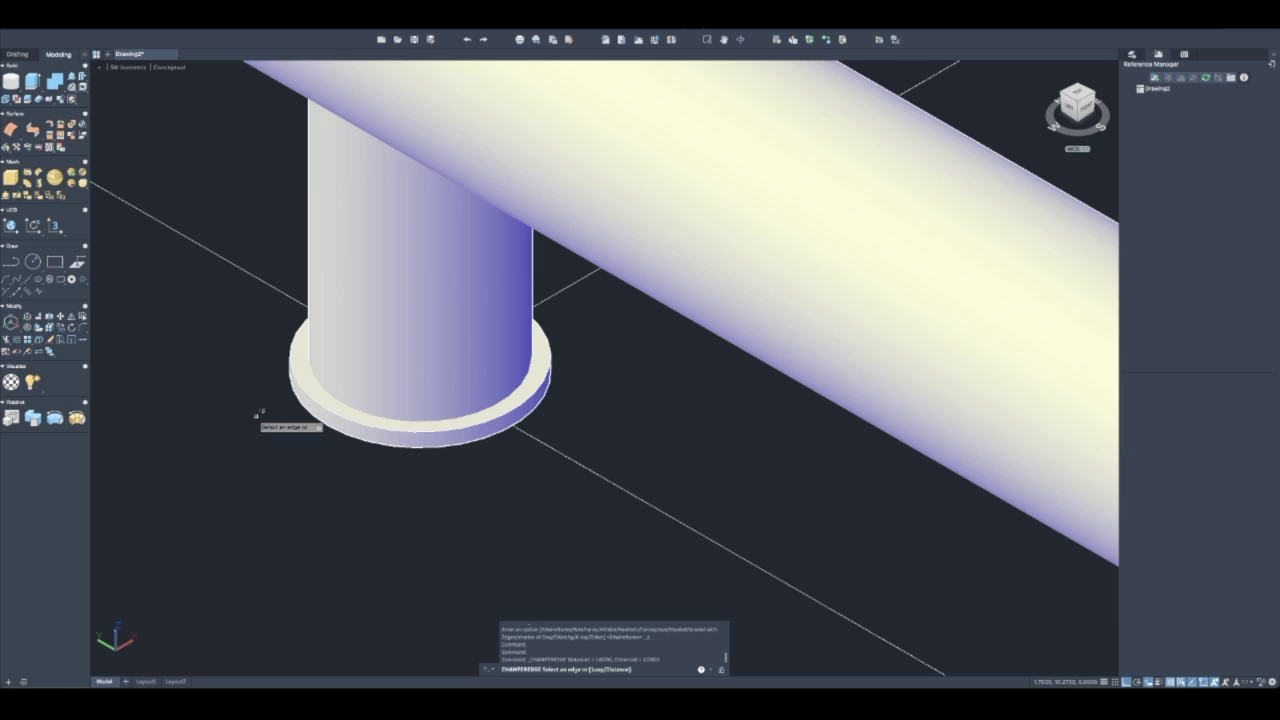
key(Down)
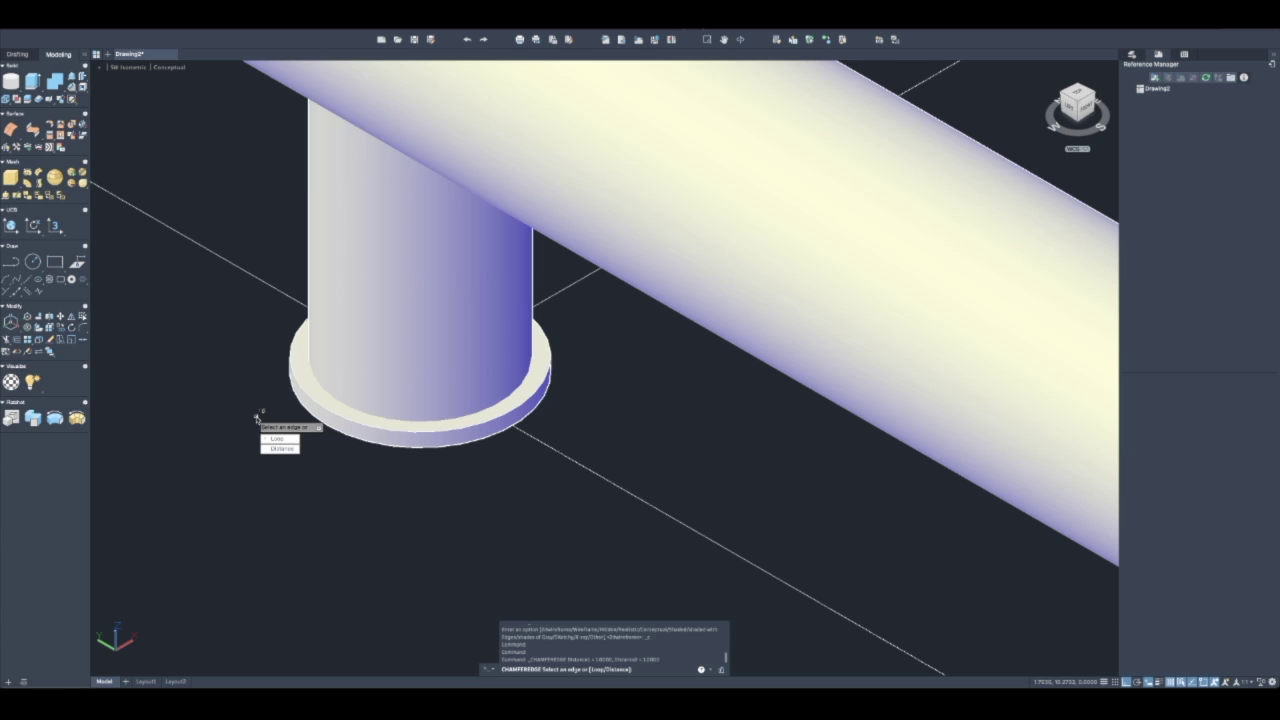
key(Down)
key(Return)
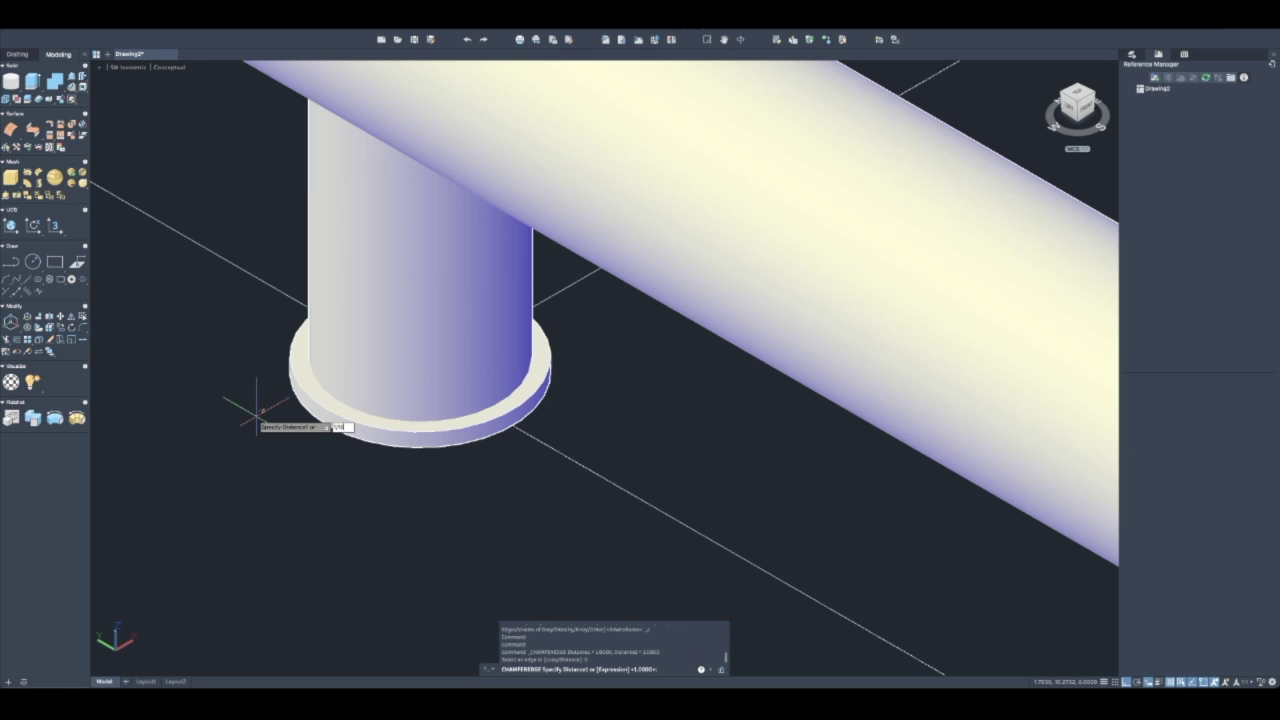
key(Return)
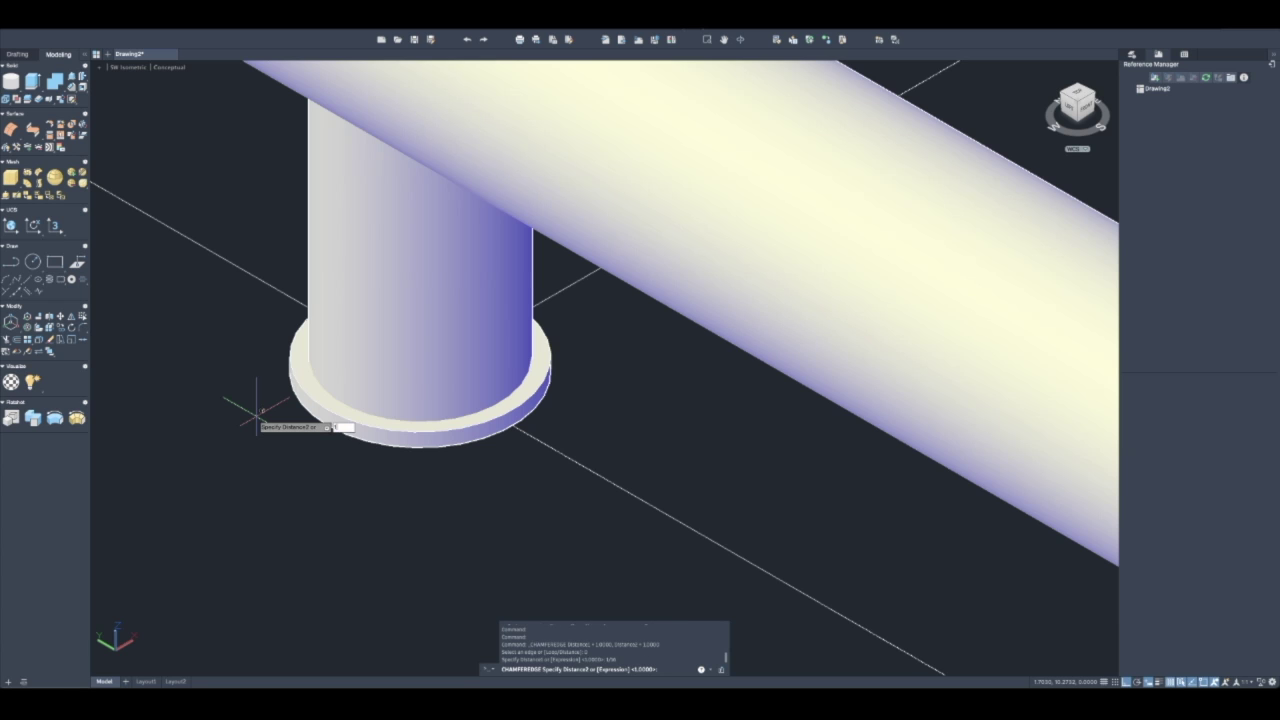
text(1/16)
key(Return)
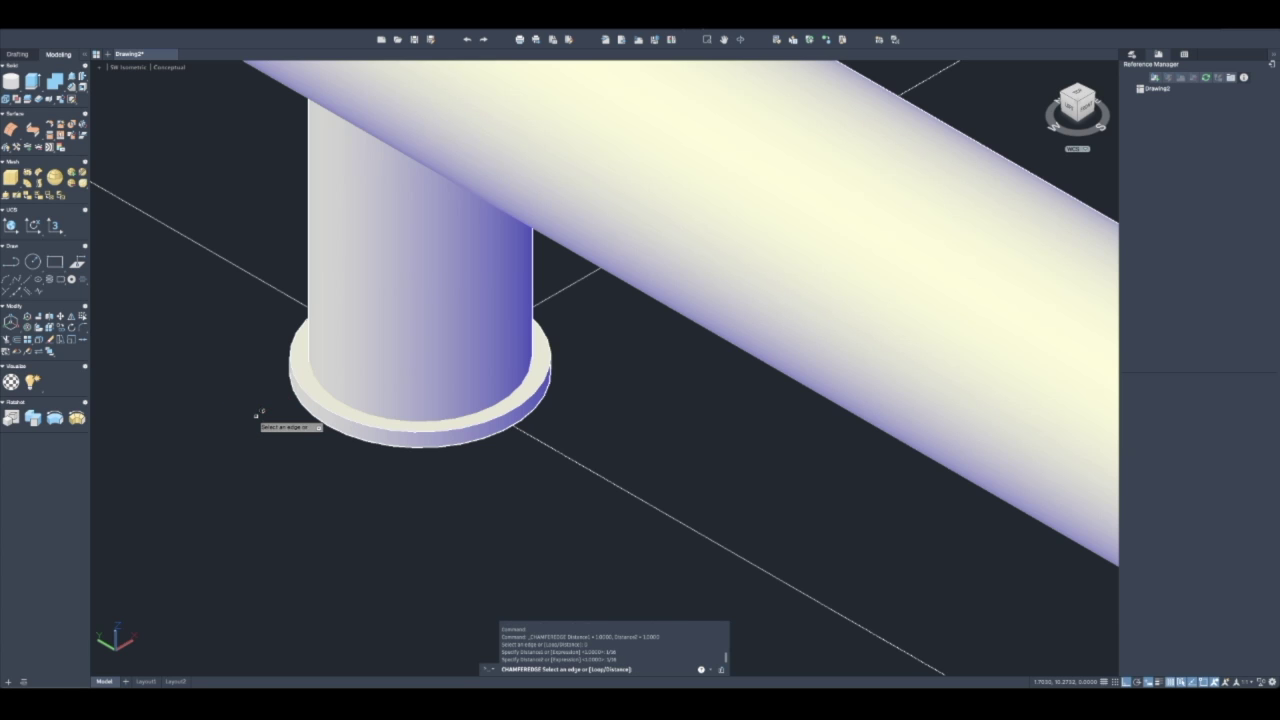
click(310, 386)
key(Return)
key(Return)
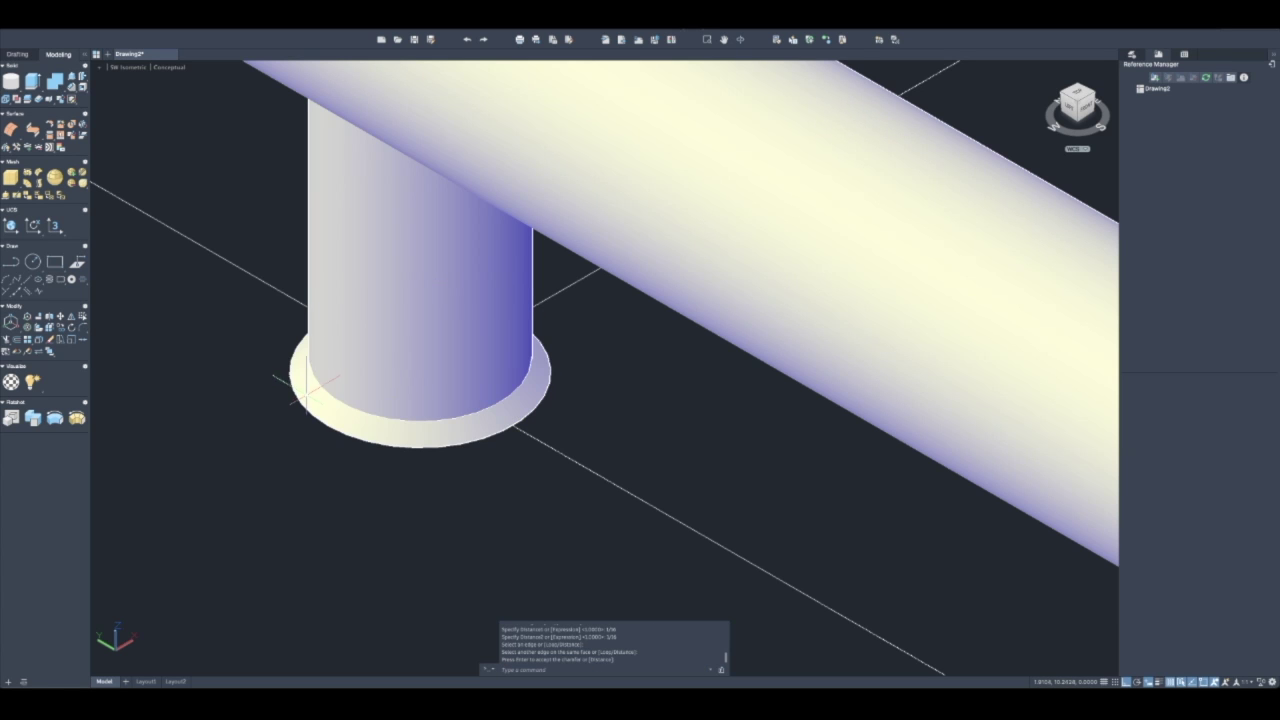
Move the chamfered flange 1/16 upward
mouse_move(360, 460)
shift+middle_down()
mouse_move(380, 421)
mouse_move(349, 443)
shift+middle_up()
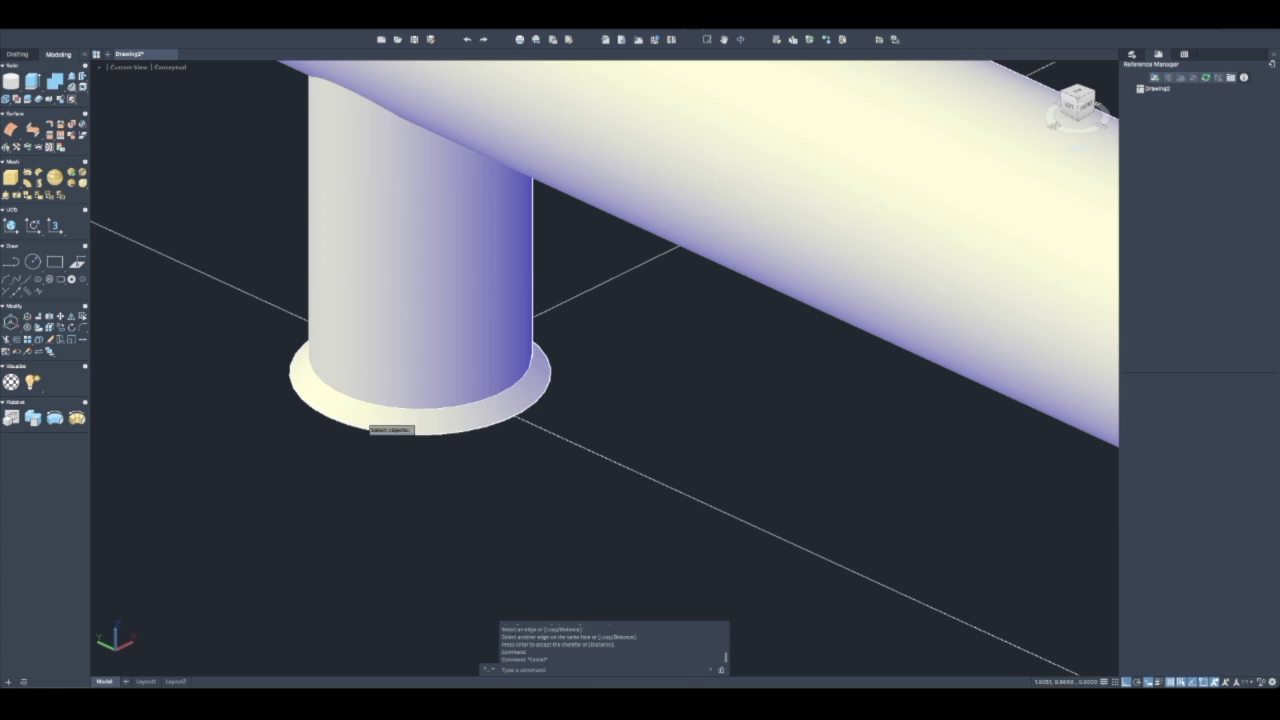
click(369, 428)
key(Return)
click(306, 484)
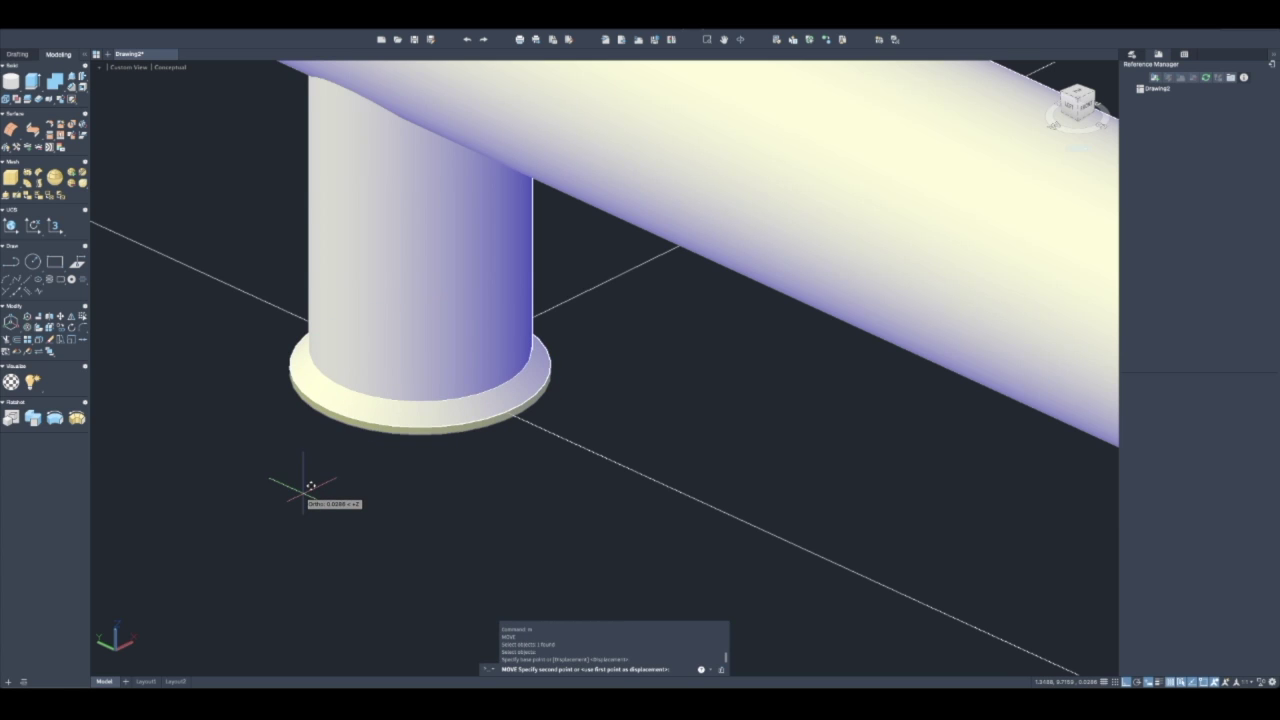
text(1/16)
key(Return)
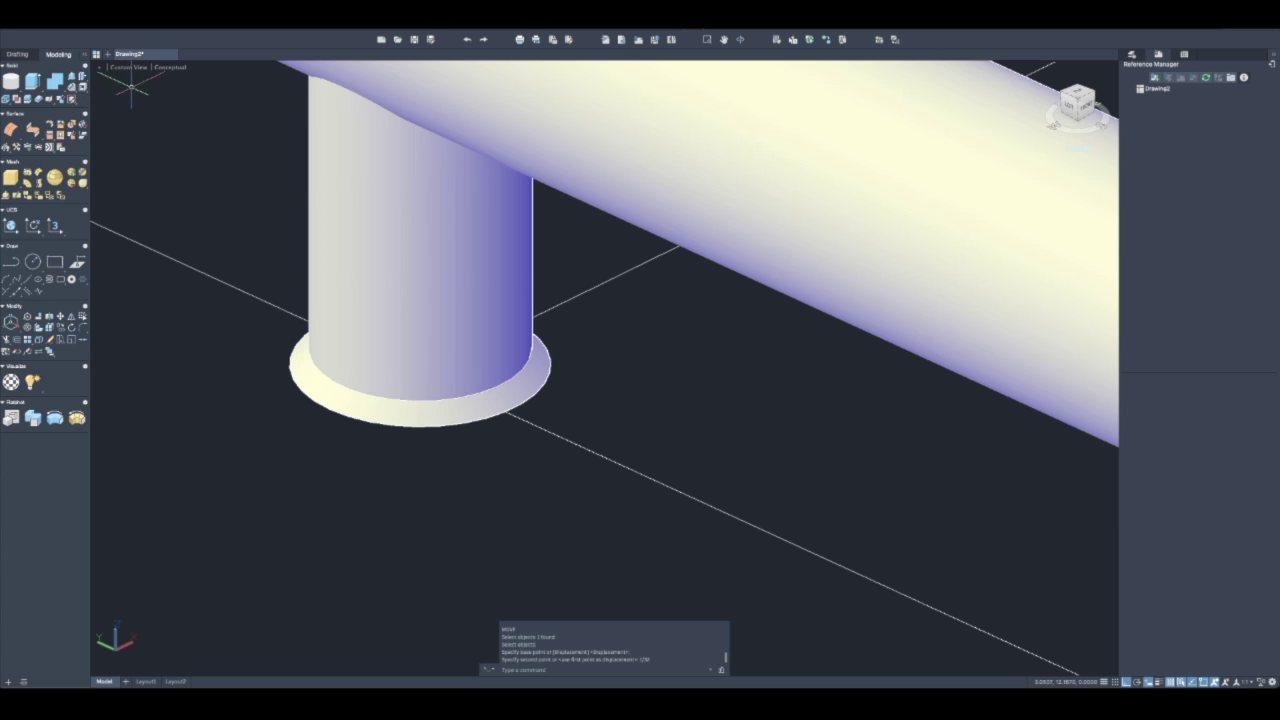
Set the visual style back to 2D Wireframe
click(167, 68)
click(203, 94)
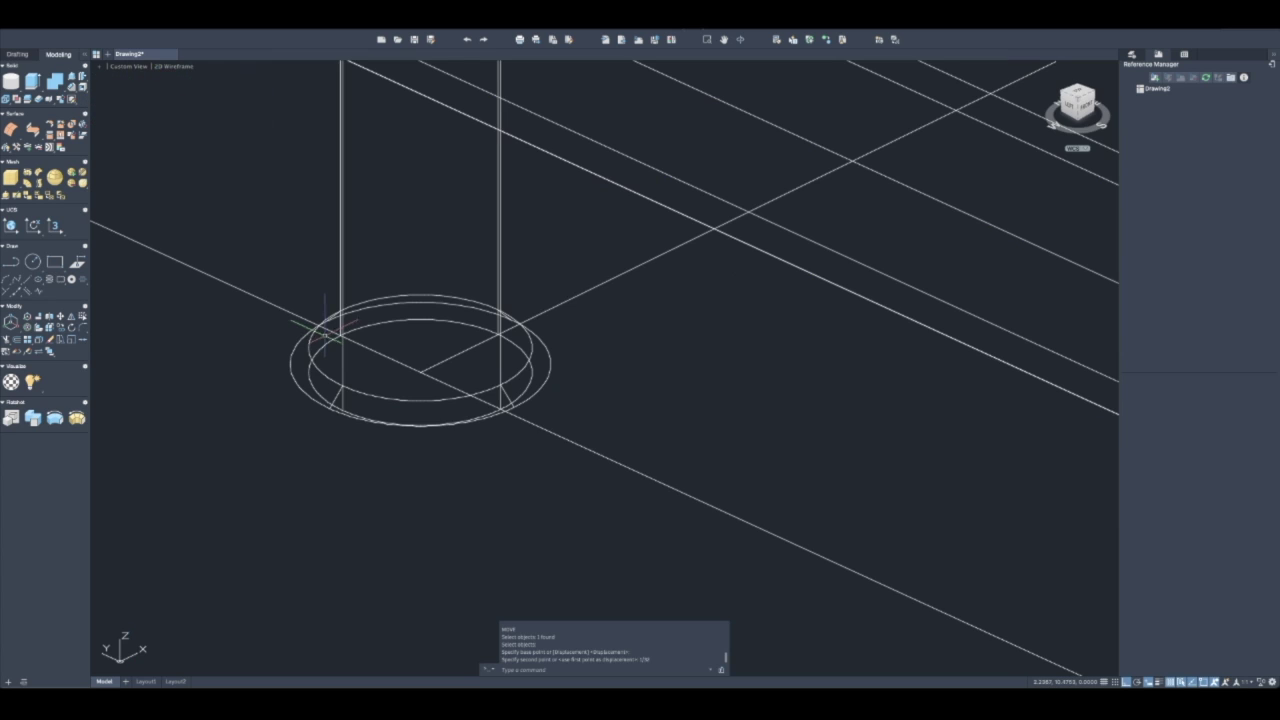
click(11, 82)
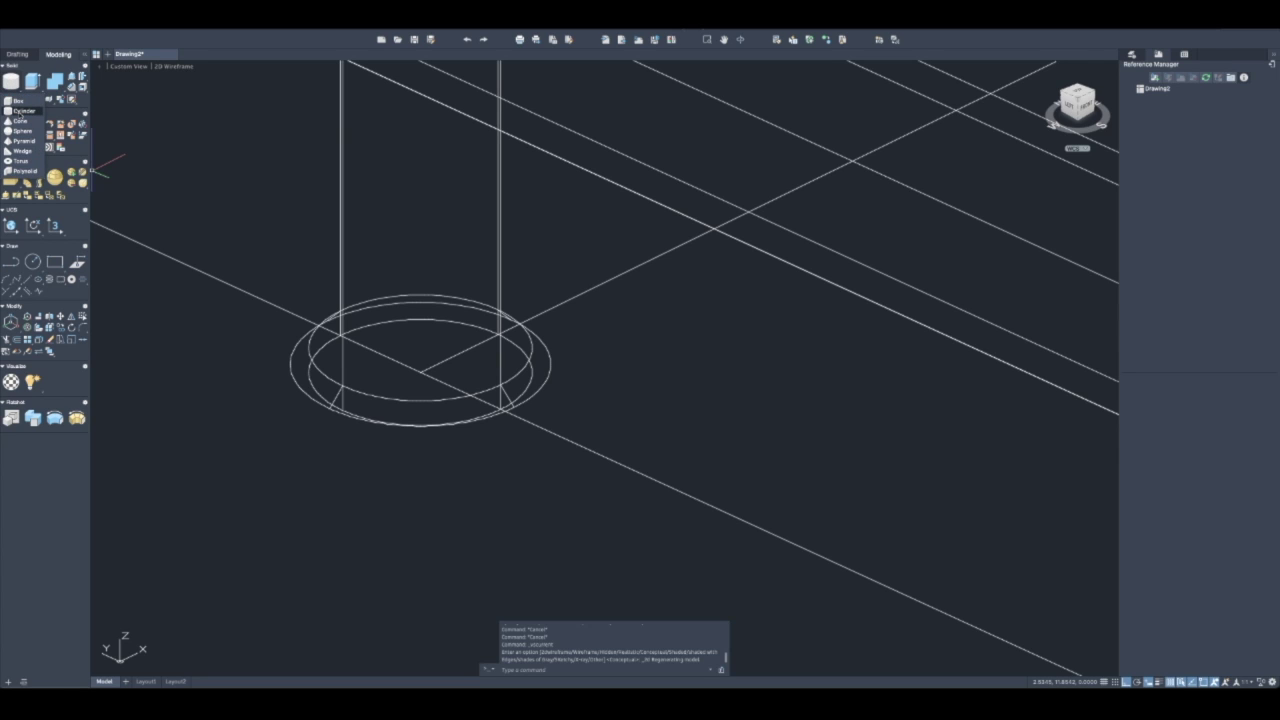
Draw a thin cylinder centred in the flange beneath it at the post base
click(22, 111)
click(420, 366)
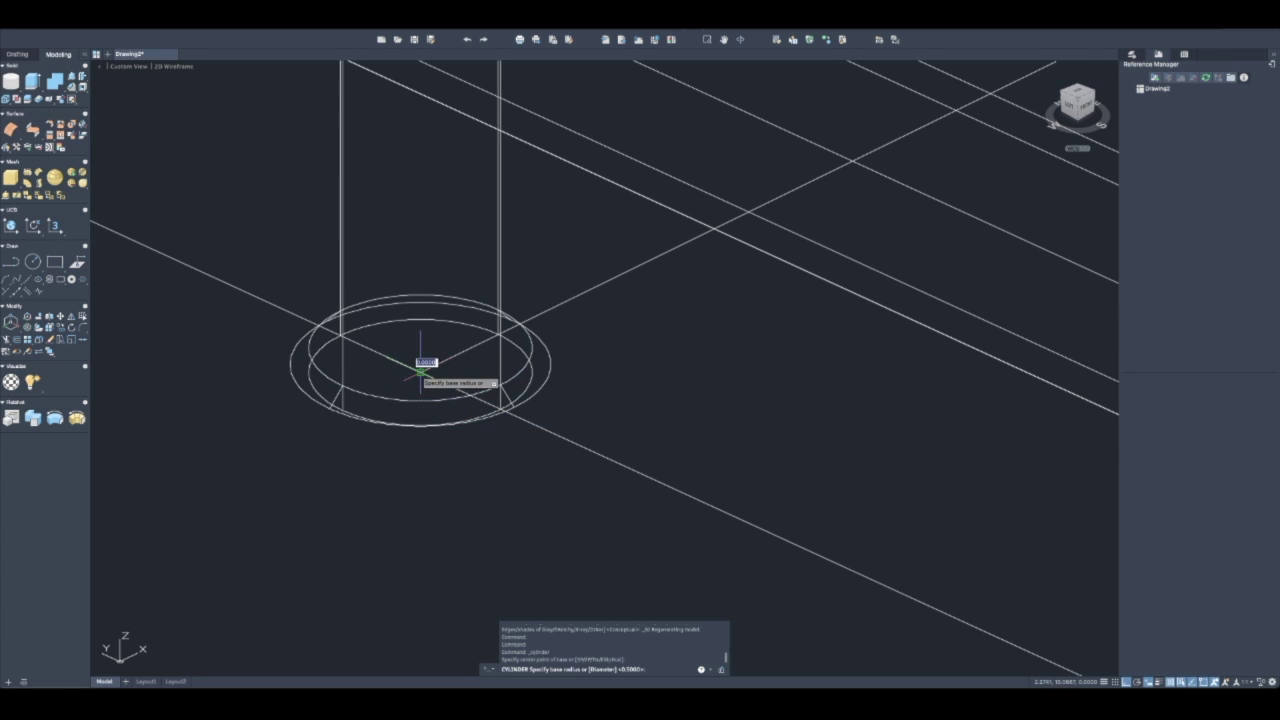
scroll(335, 414, up, 2)
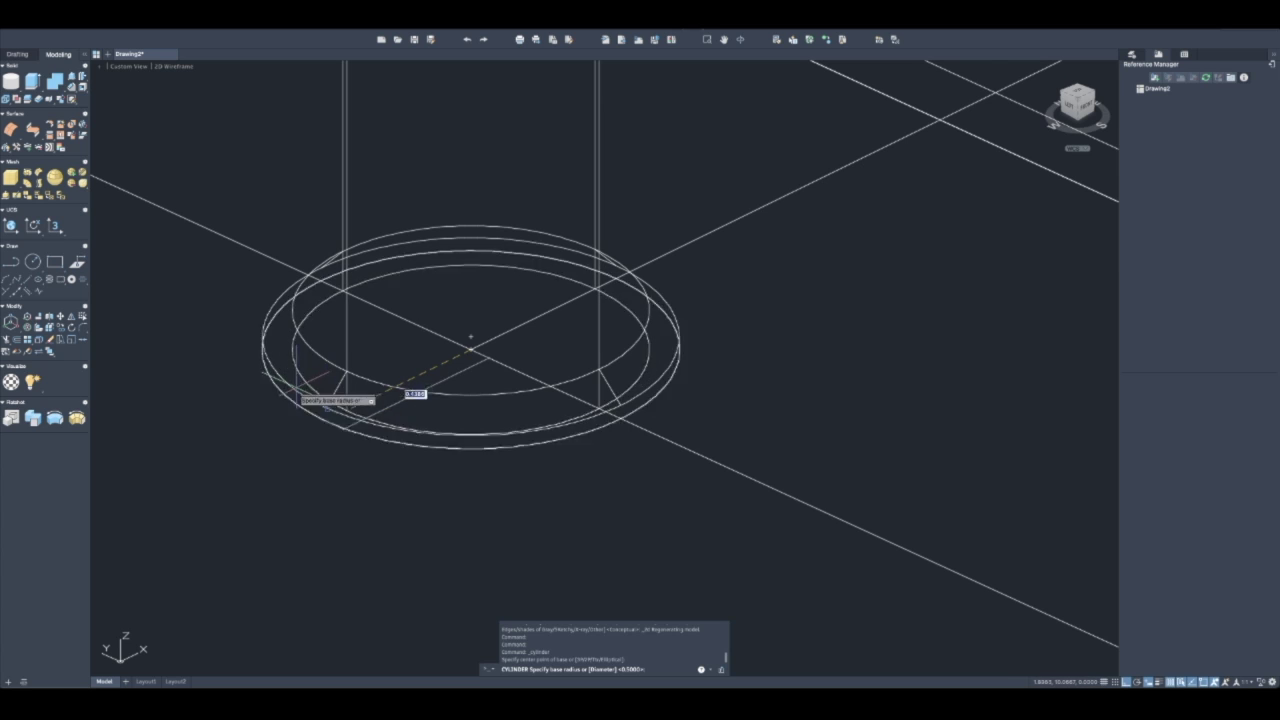
click(327, 406)
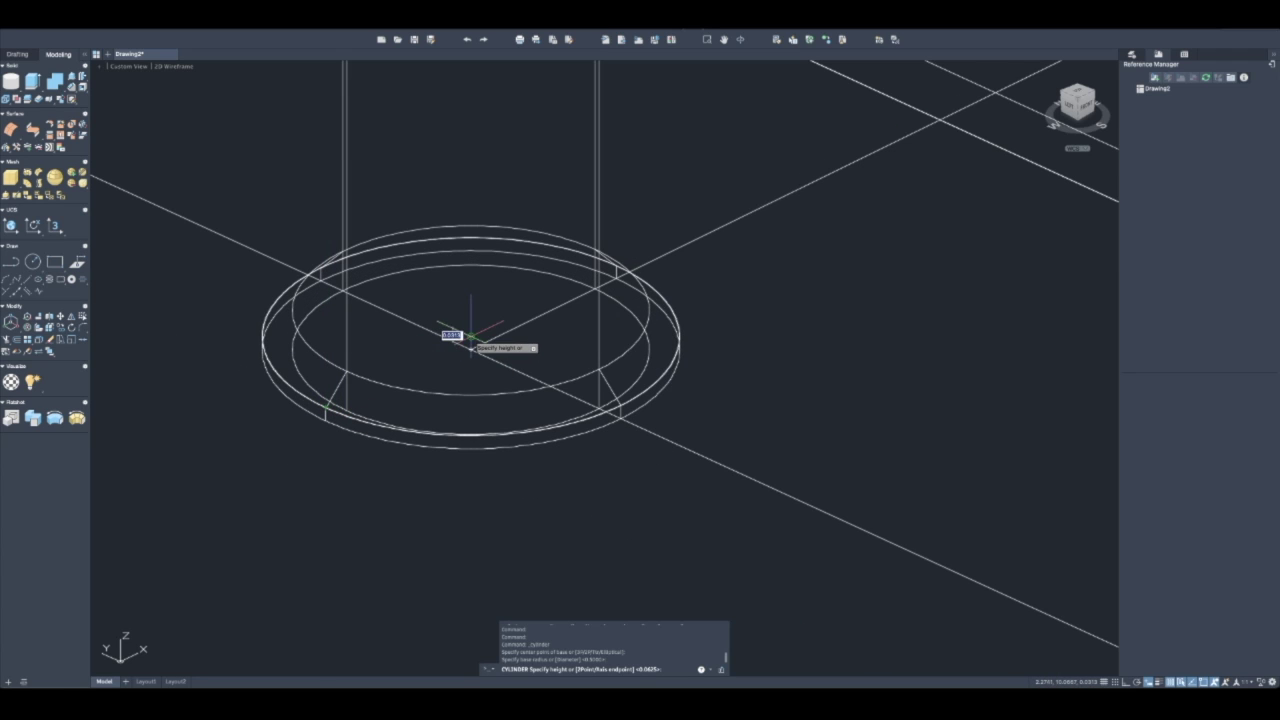
key(Escape)
Grip-stretch the new disc's edge by 0.1 to resize its radius
click(316, 420)
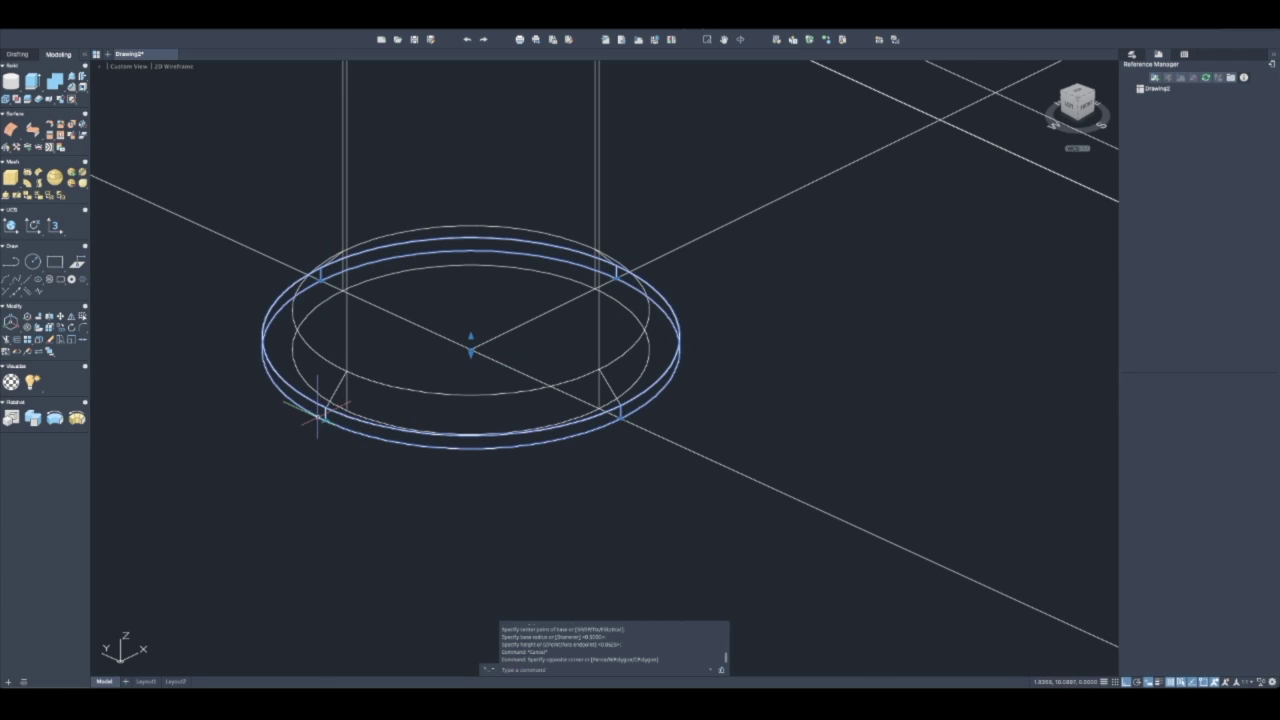
click(318, 410)
scroll(318, 410, up, 5)
click(318, 412)
scroll(318, 412, up, 2)
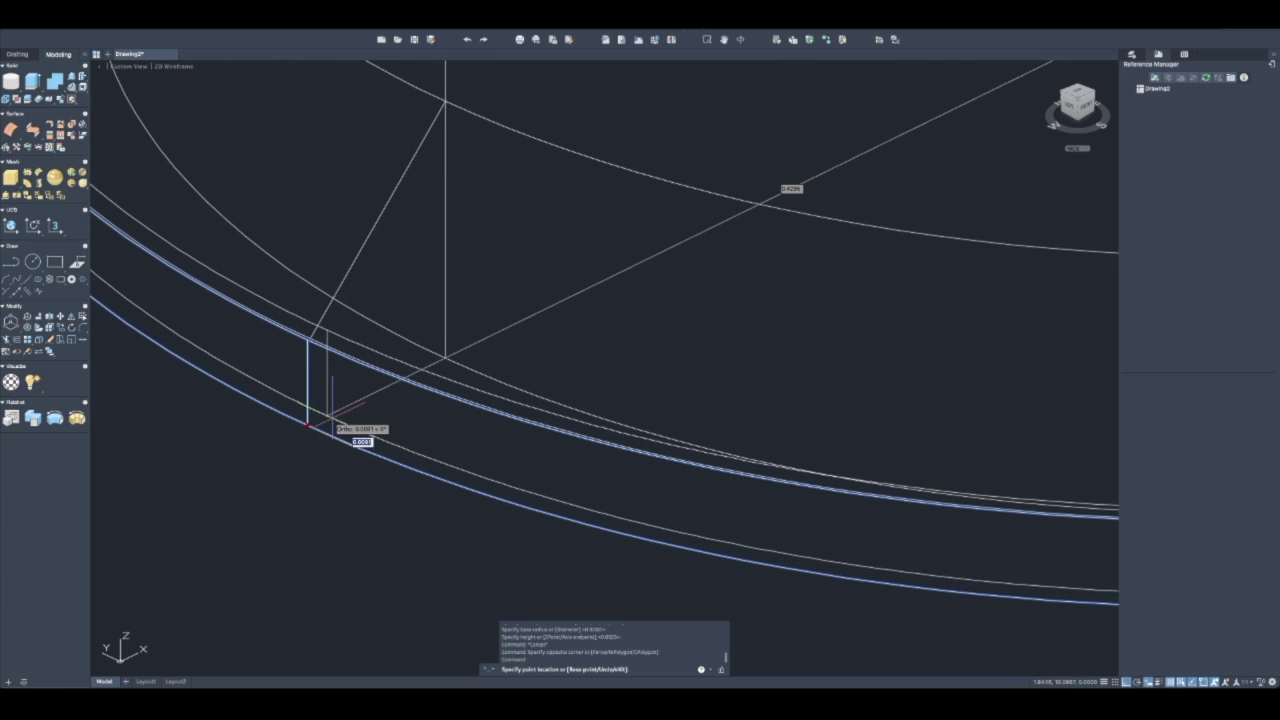
text(0.1)
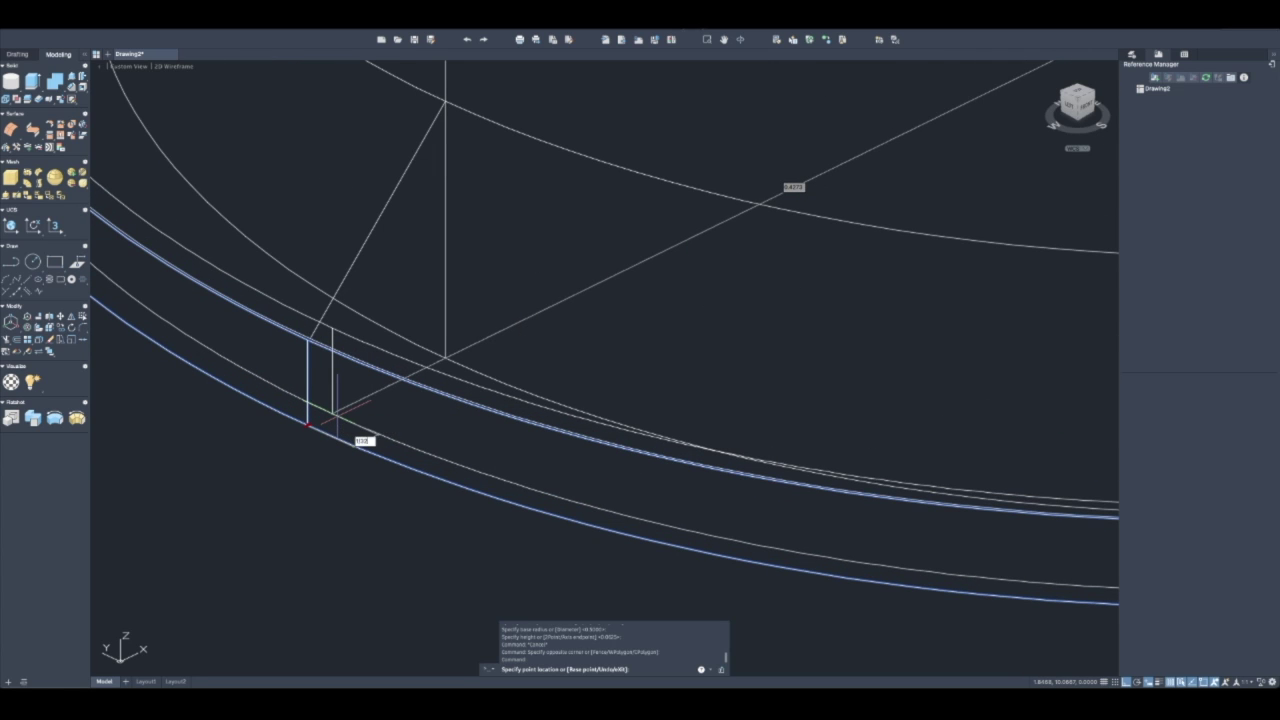
key(Return)
scroll(337, 418, down, 10)
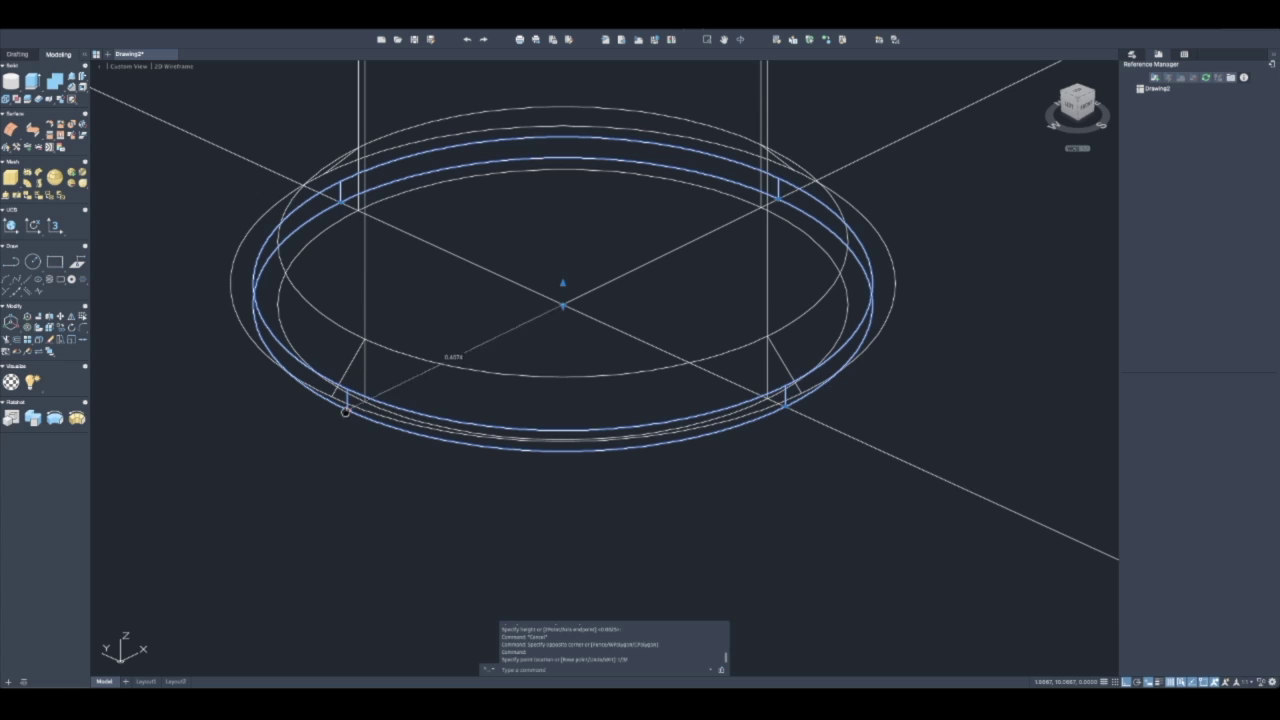
key(Escape)
shift+middle_drag(343, 400, 359, 373)
key(super+z)
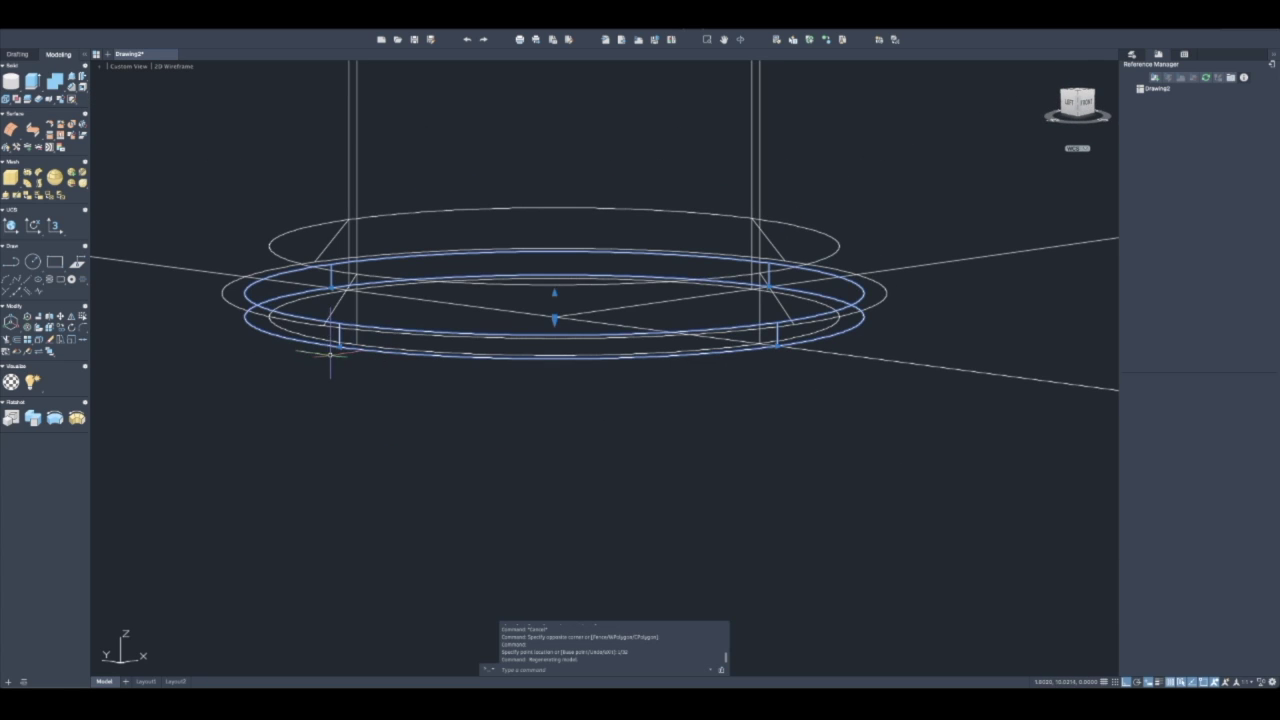
key(super+shift+z)
Render the handle in Conceptual style, orbited to a lower side-on angle
key(super+z)
scroll(369, 376, down, 5)
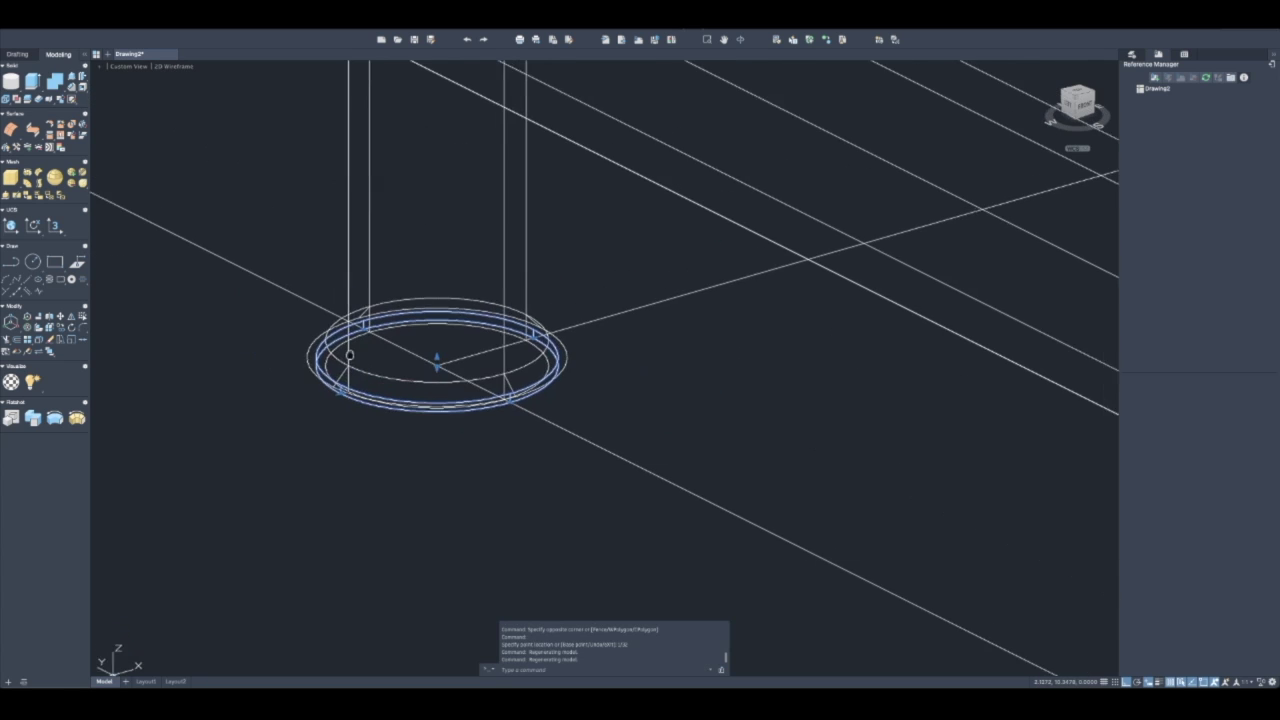
click(180, 67)
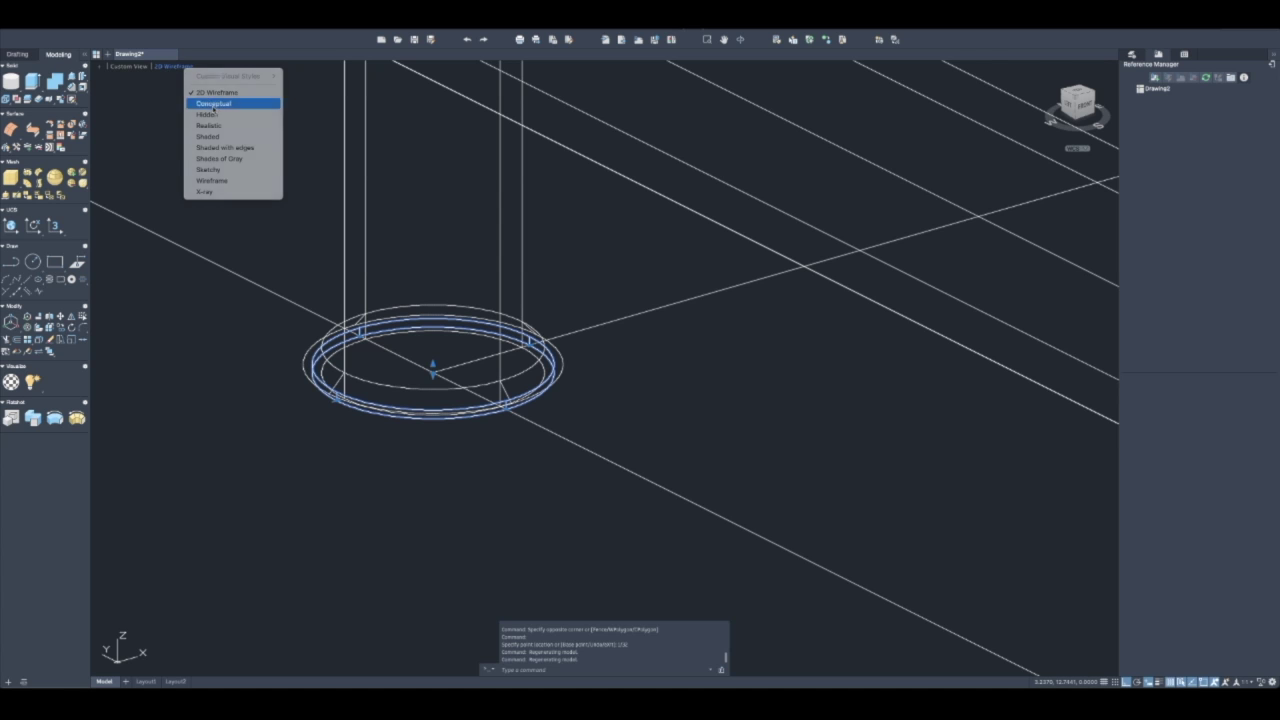
click(213, 103)
mouse_move(404, 258)
shift+middle_down()
mouse_move(400, 294)
mouse_move(423, 280)
mouse_move(423, 257)
mouse_move(406, 298)
mouse_move(414, 286)
mouse_move(385, 305)
shift+middle_up()
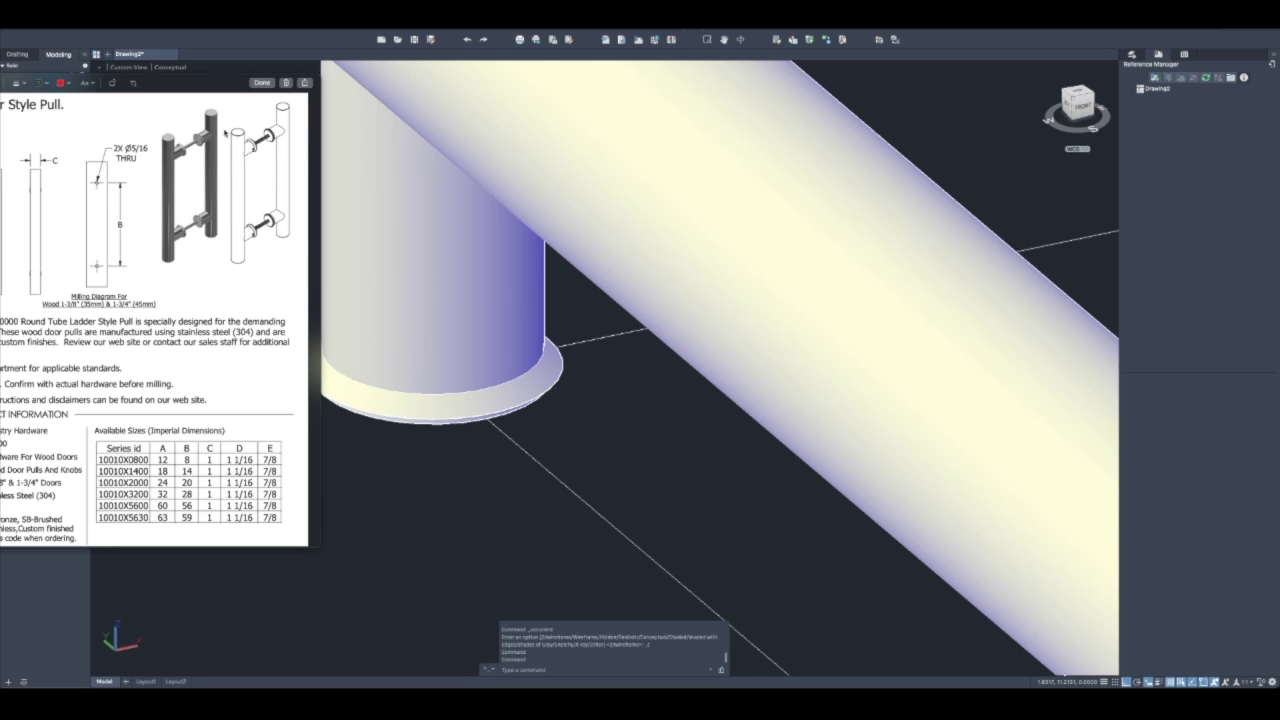
key(Escape)
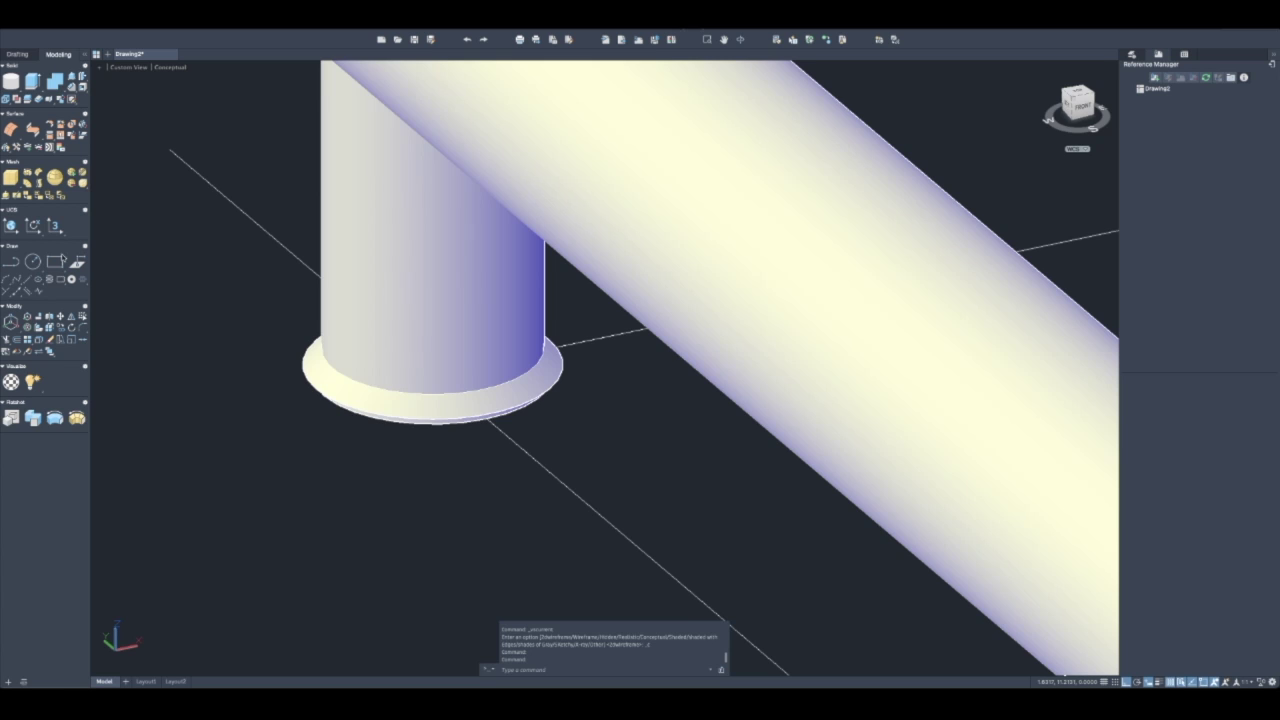
Zoom out and orbit to a diagonal view of the whole tube on its posts
scroll(290, 285, down, 6)
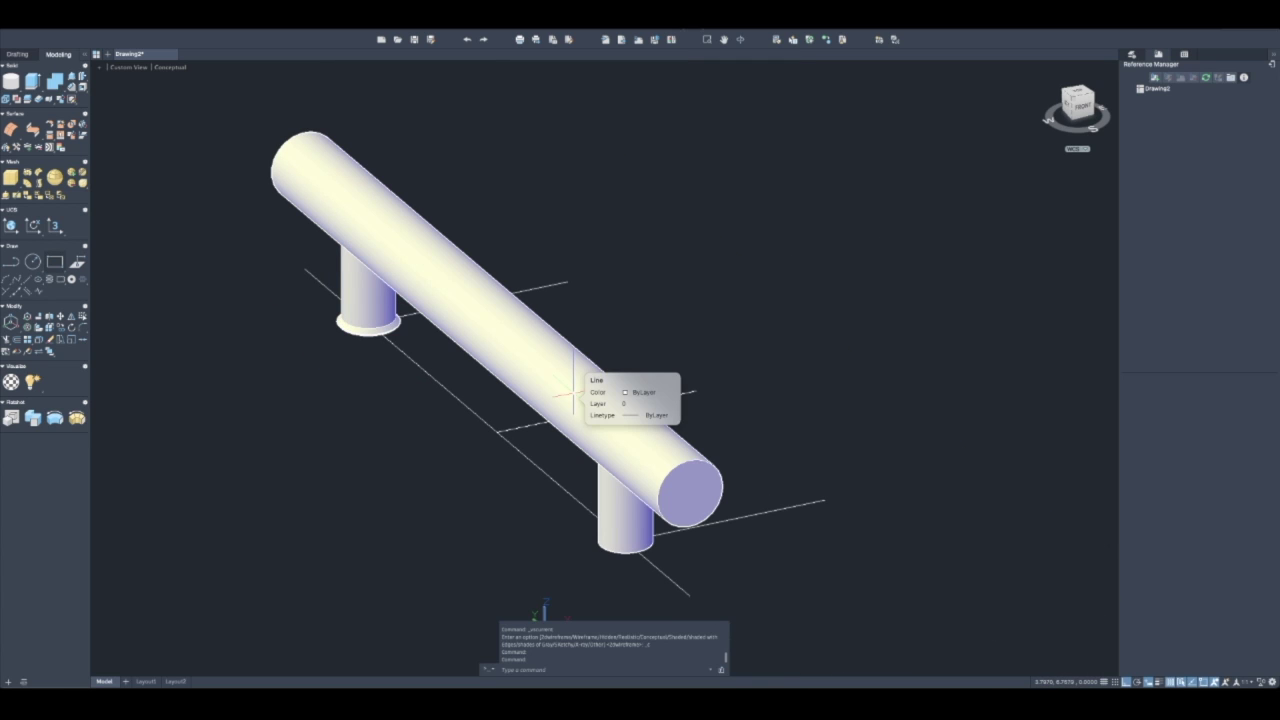
click(1078, 103)
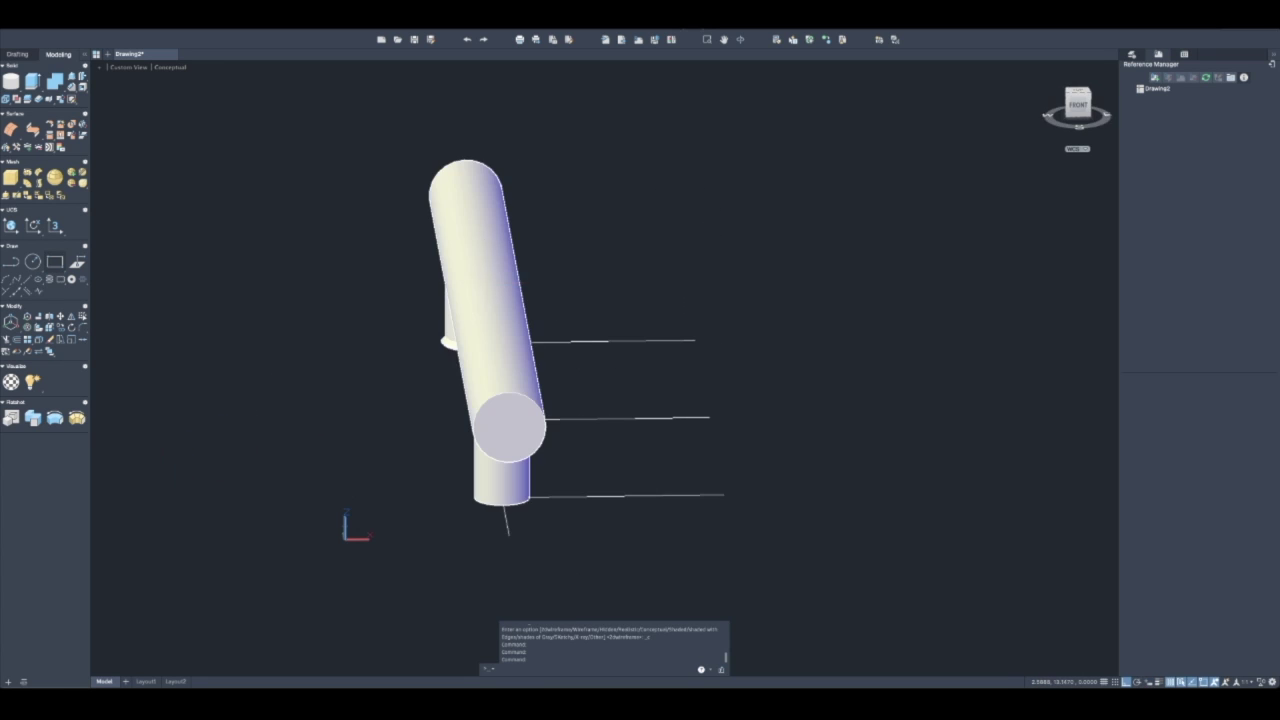
key(ctrl+z)
key(ctrl+z)
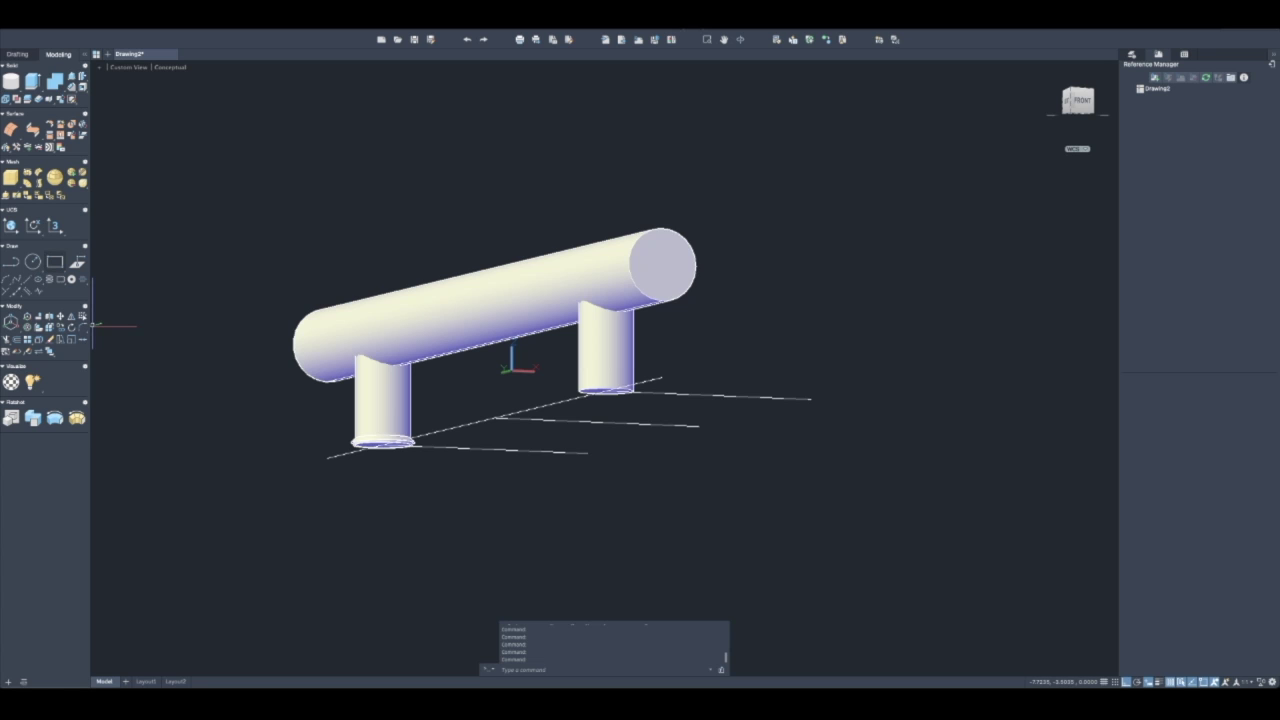
mouse_move(191, 314)
shift+middle_down()
mouse_move(237, 417)
mouse_move(466, 346)
mouse_move(93, 155)
shift+middle_up()
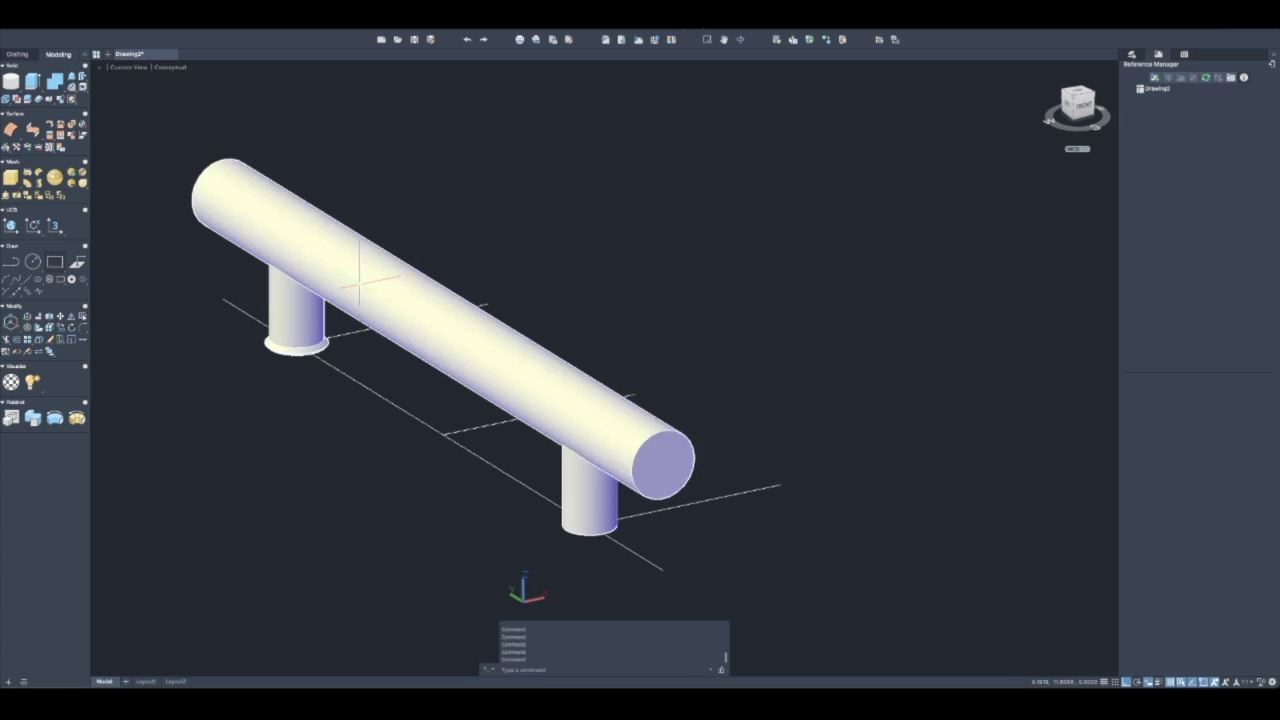
click(128, 67)
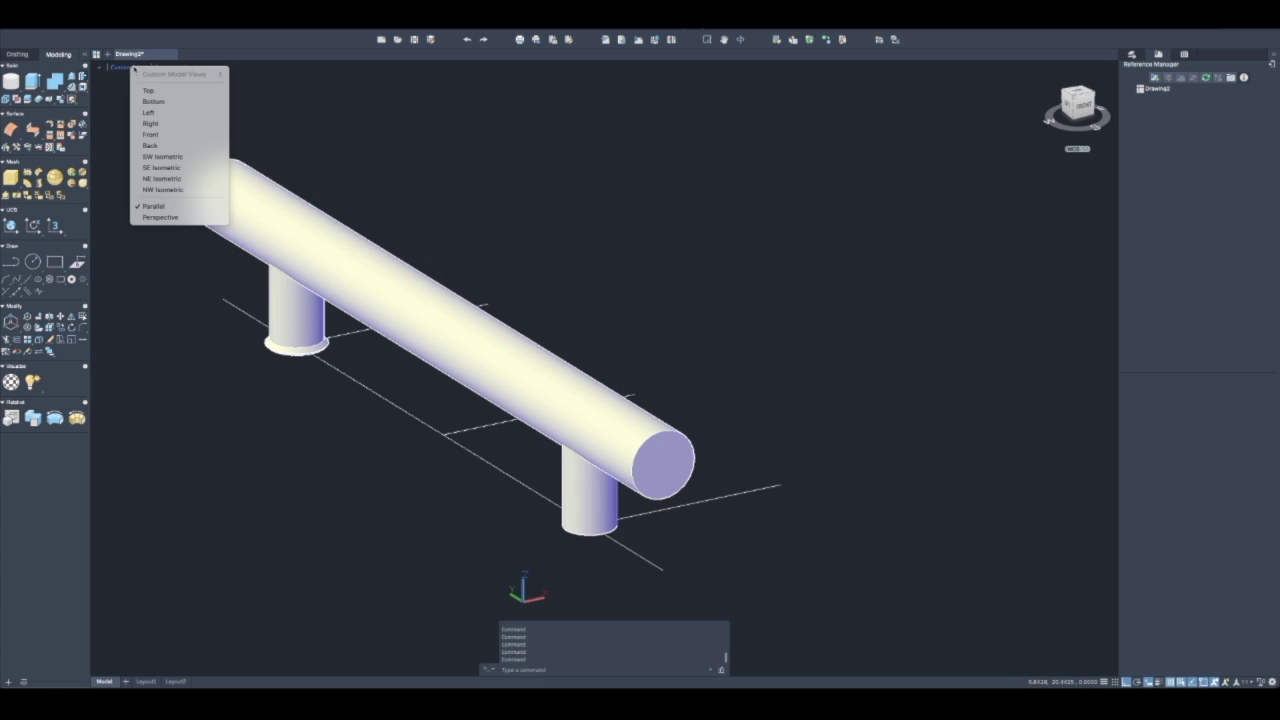
Show the model in 2D Wireframe from the SW Isometric view
click(170, 67)
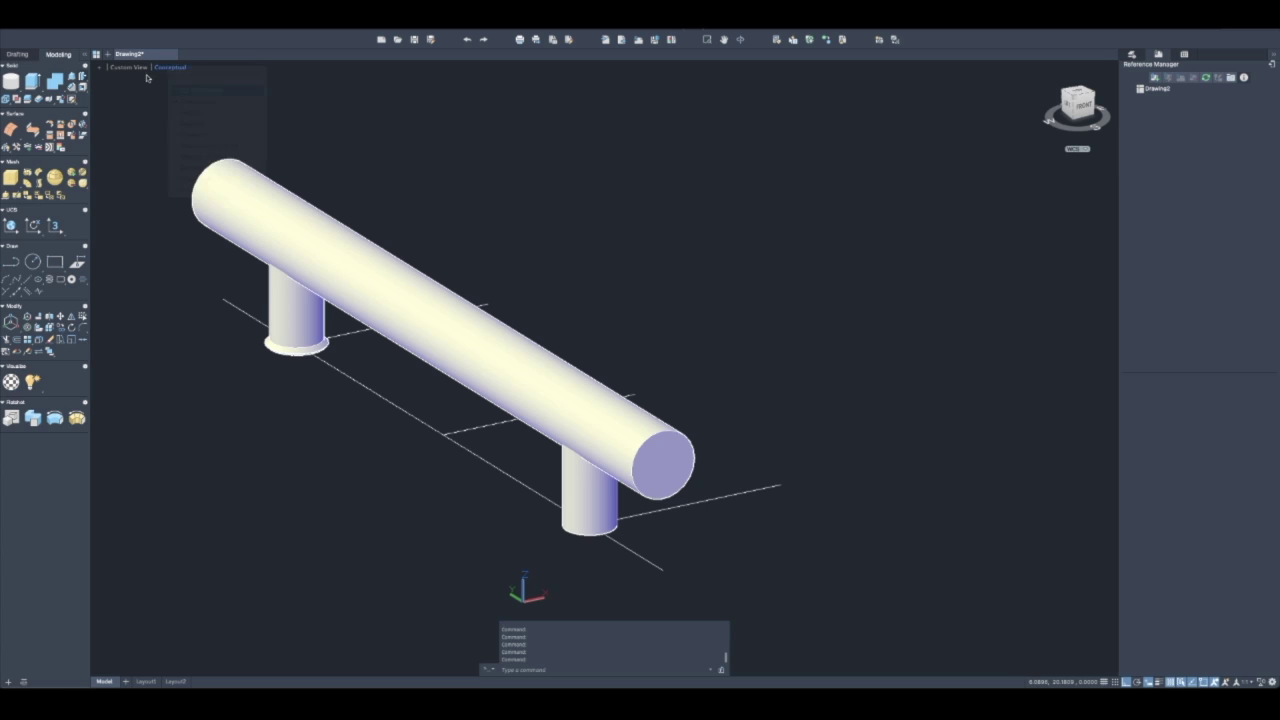
click(128, 67)
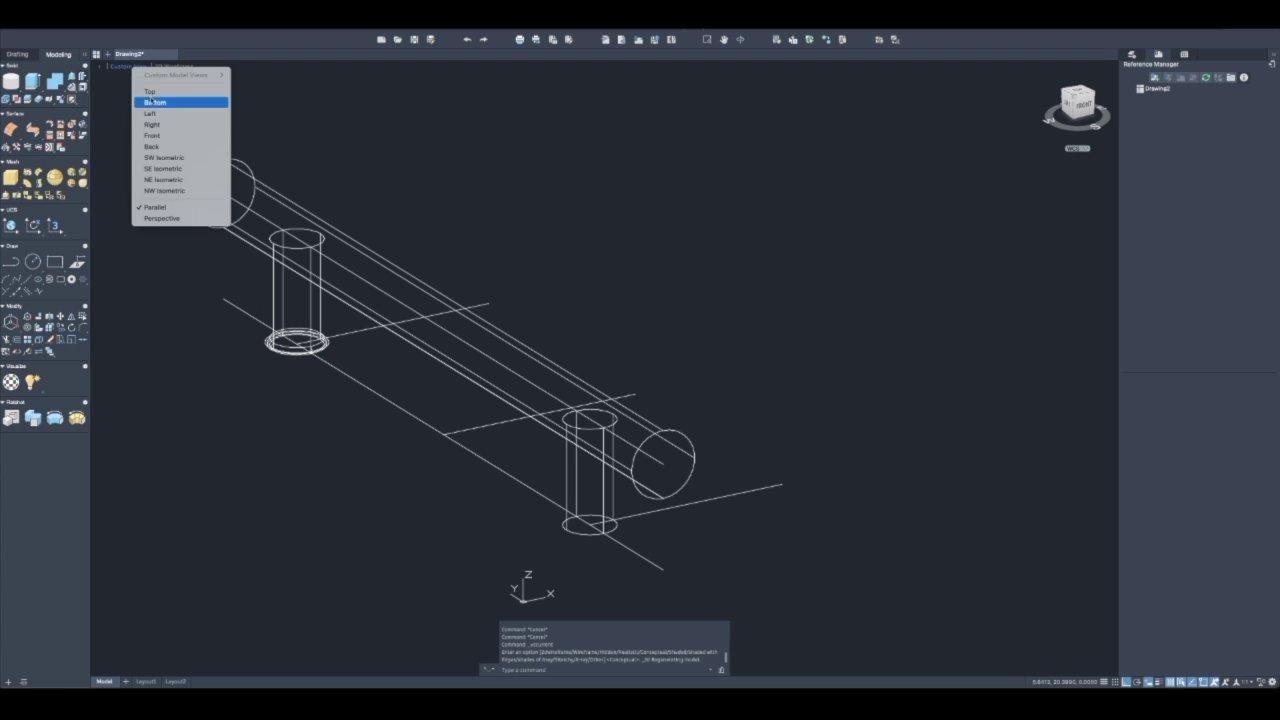
click(165, 158)
scroll(357, 214, down, 2)
scroll(340, 230, up, 2)
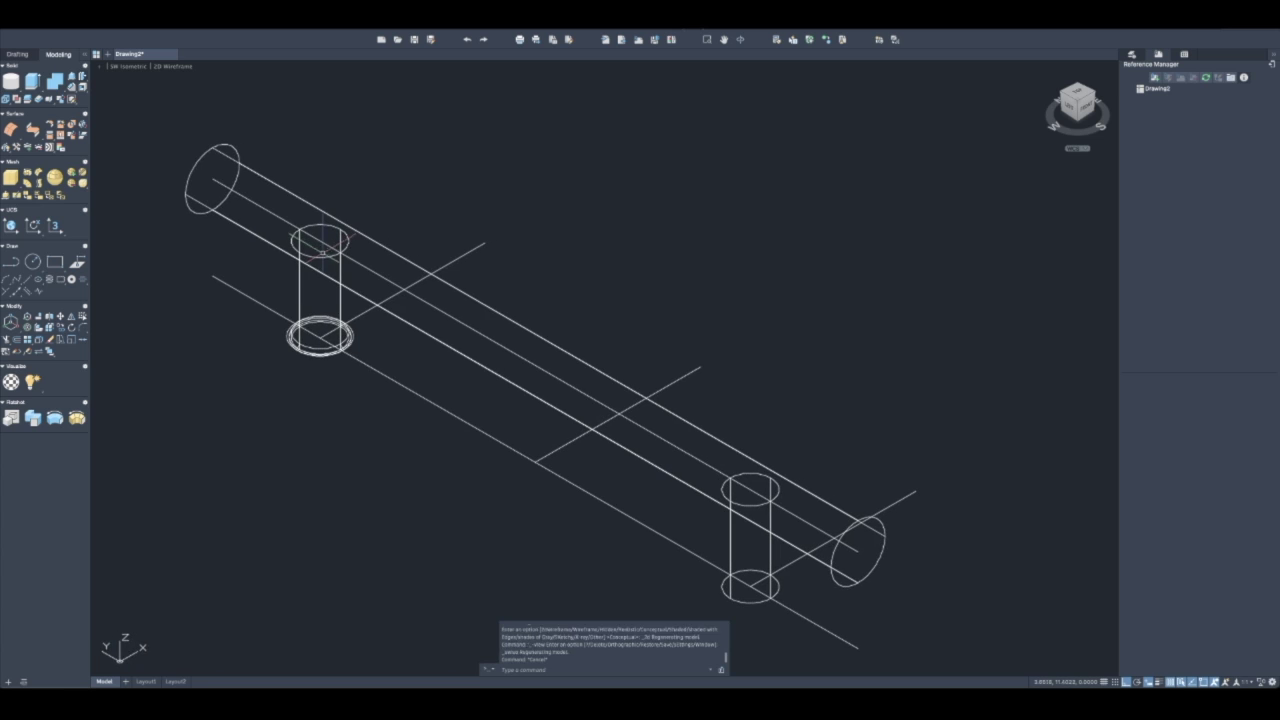
Move the upper post, its flange ring and the tube clear of the construction lines
key(Escape)
text(m)
key(Return)
click(293, 276)
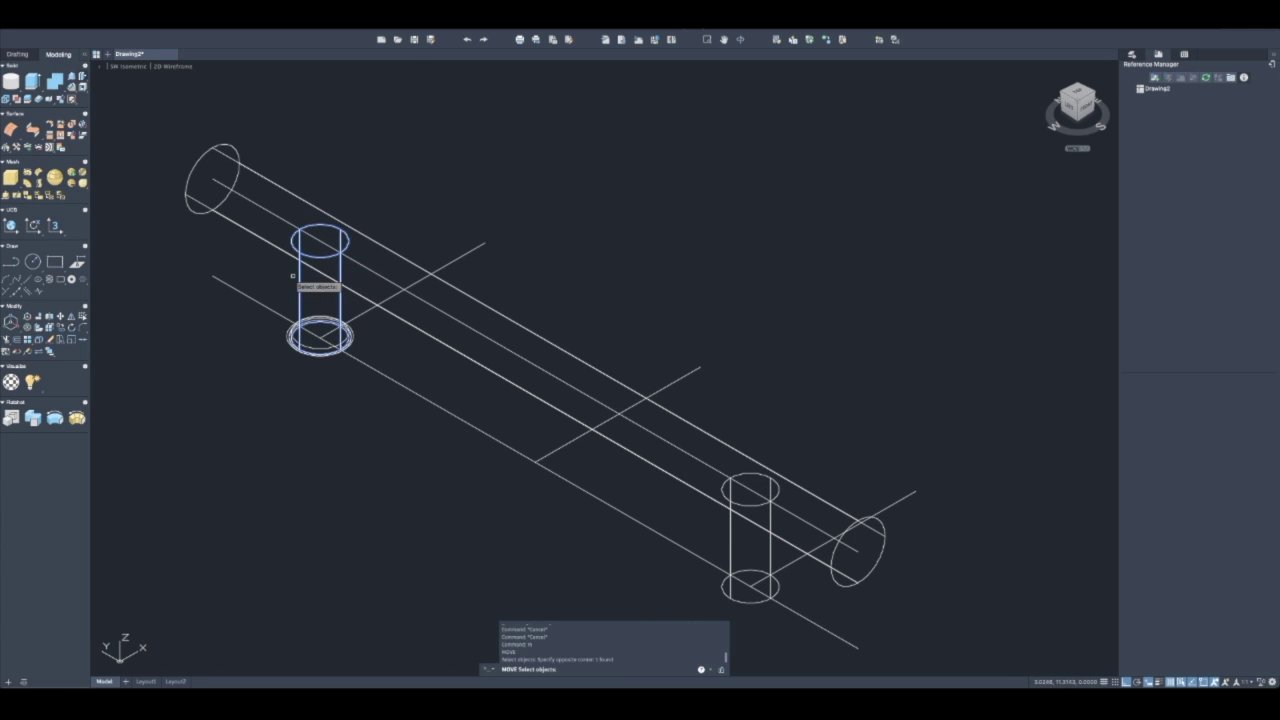
scroll(293, 328, up, 4)
drag(345, 322, 285, 359)
scroll(285, 359, down, 4)
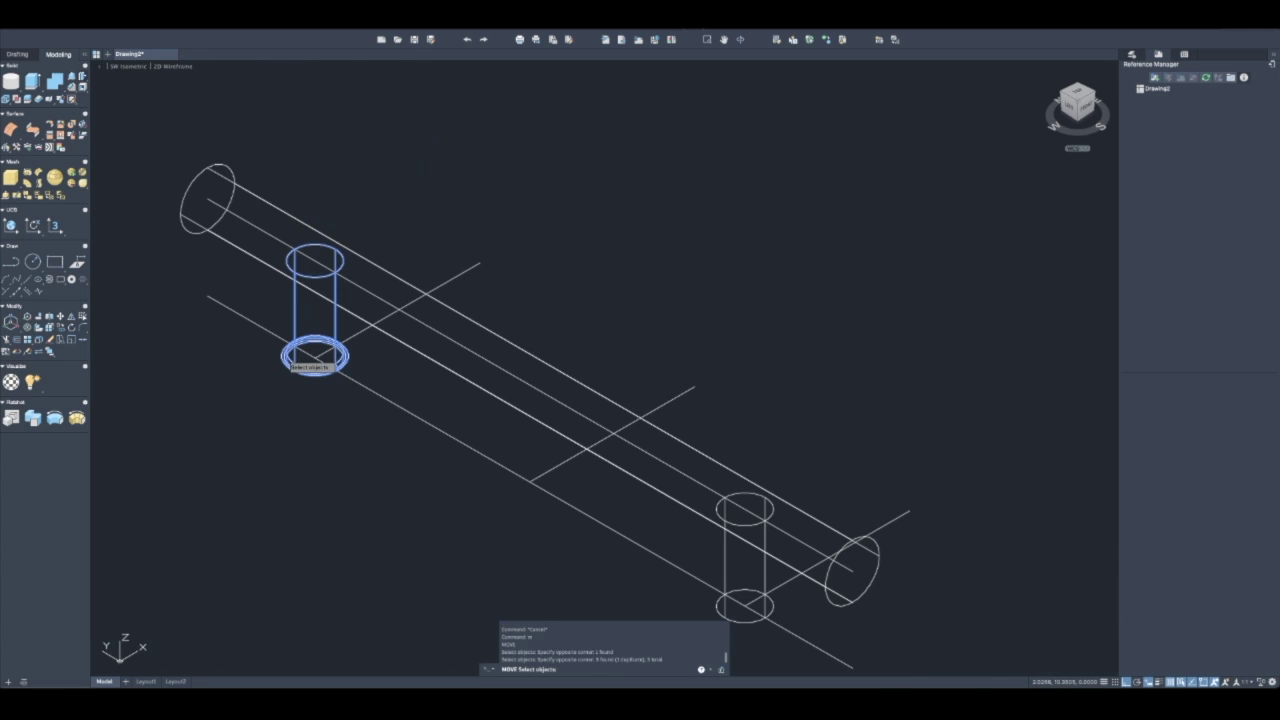
drag(200, 178, 262, 160)
scroll(271, 163, down, 4)
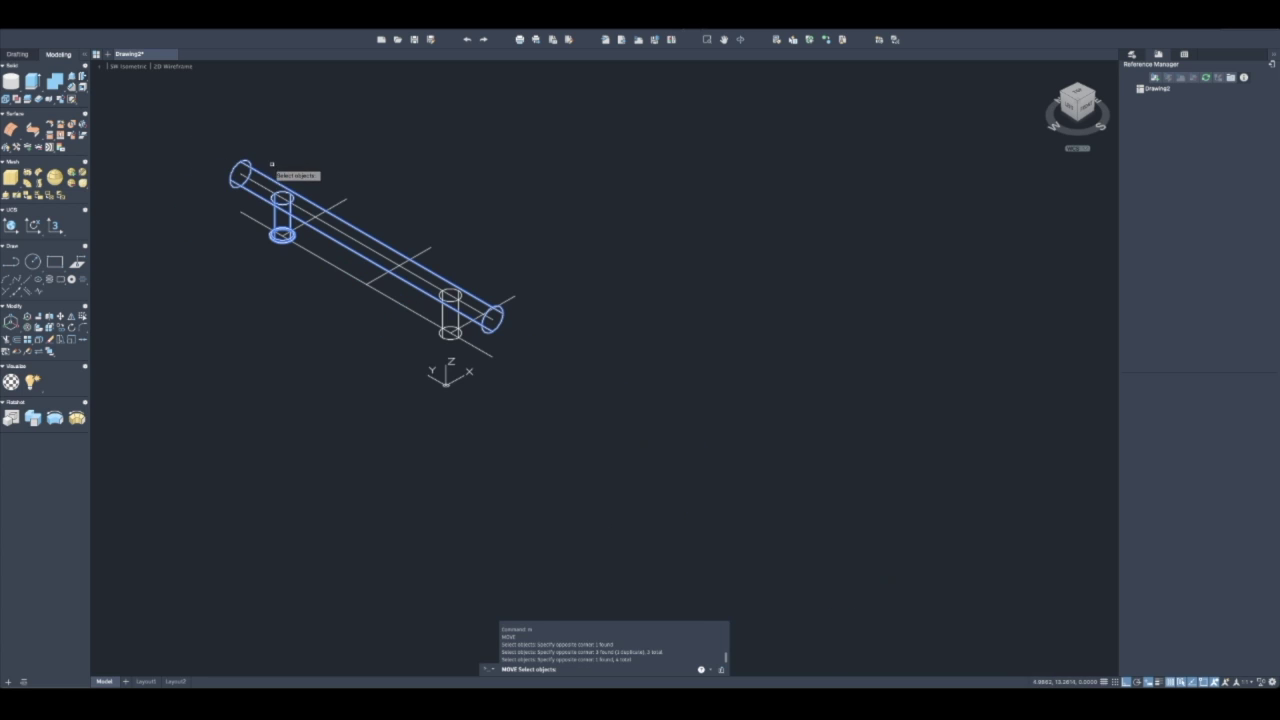
key(Return)
click(198, 396)
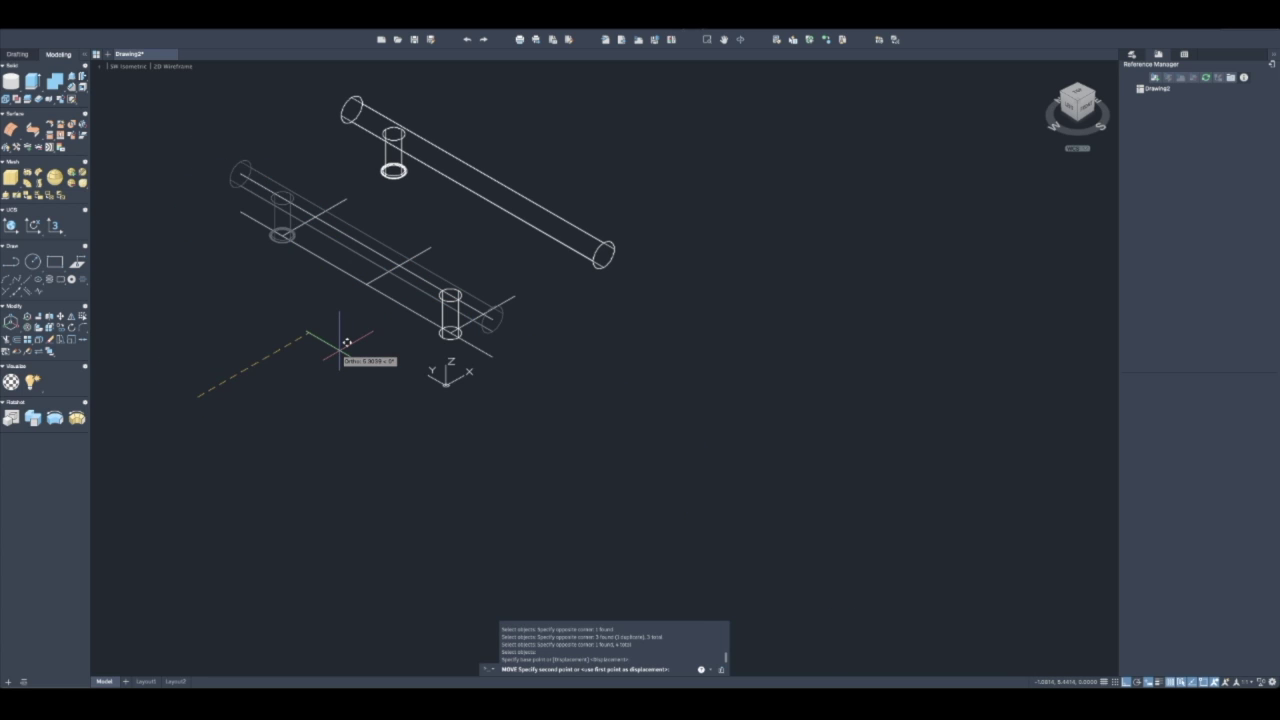
scroll(346, 343, up, 3)
click(340, 346)
scroll(338, 360, down, 3)
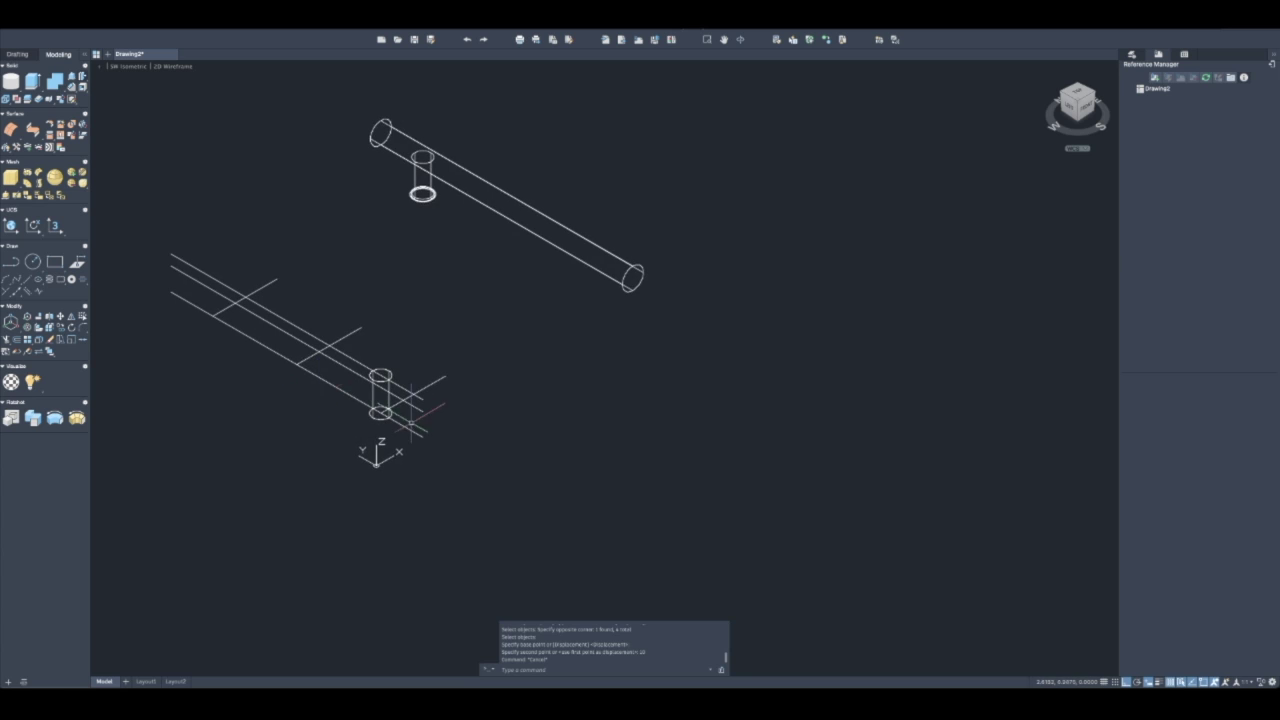
key(Escape)
key(Escape)
key(Escape)
key(Escape)
middle_drag(411, 168, 397, 210)
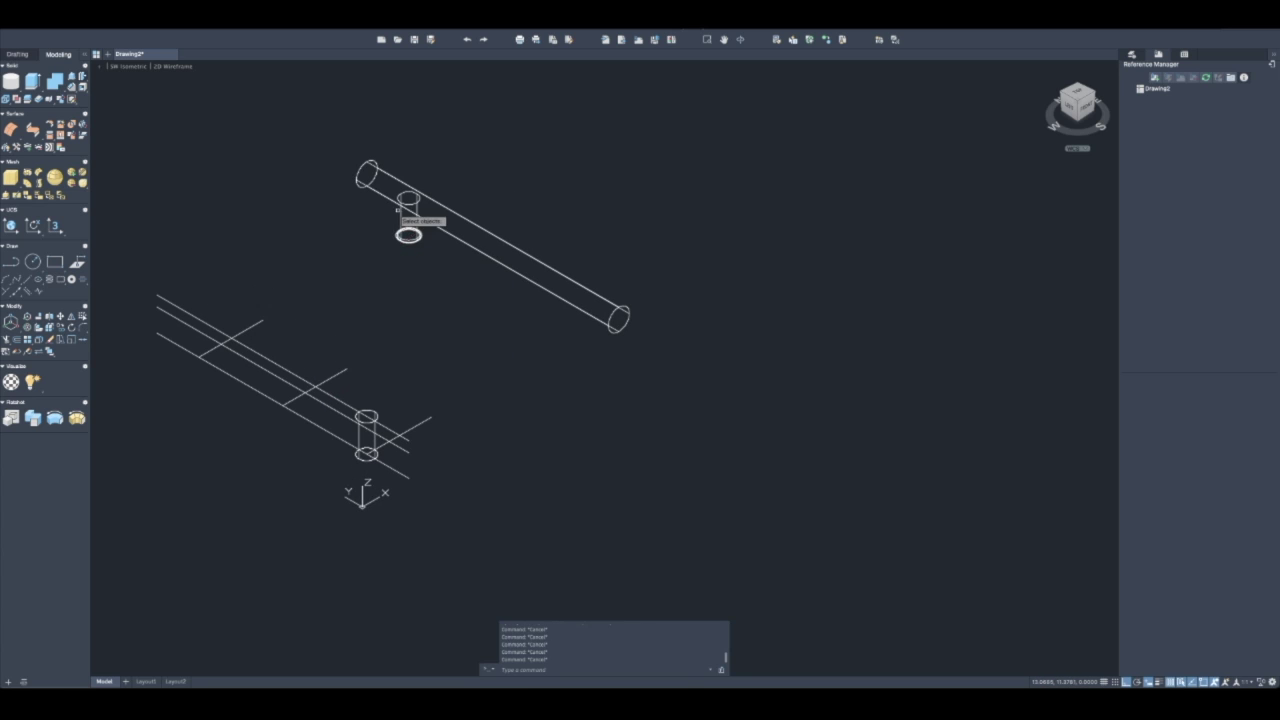
Copy the flanged post 8 units along the tube to its other end
click(476, 268)
click(398, 202)
key(Return)
click(396, 278)
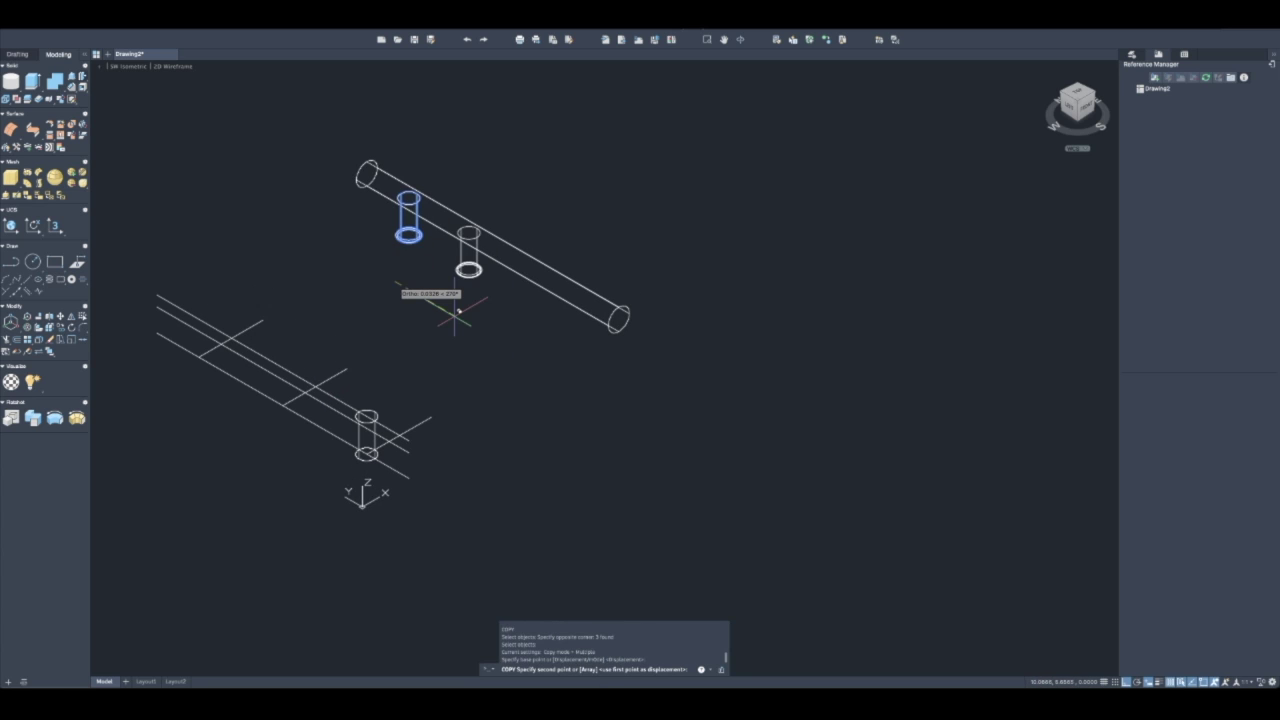
text(8)
key(Return)
key(Escape)
key(Escape)
key(Escape)
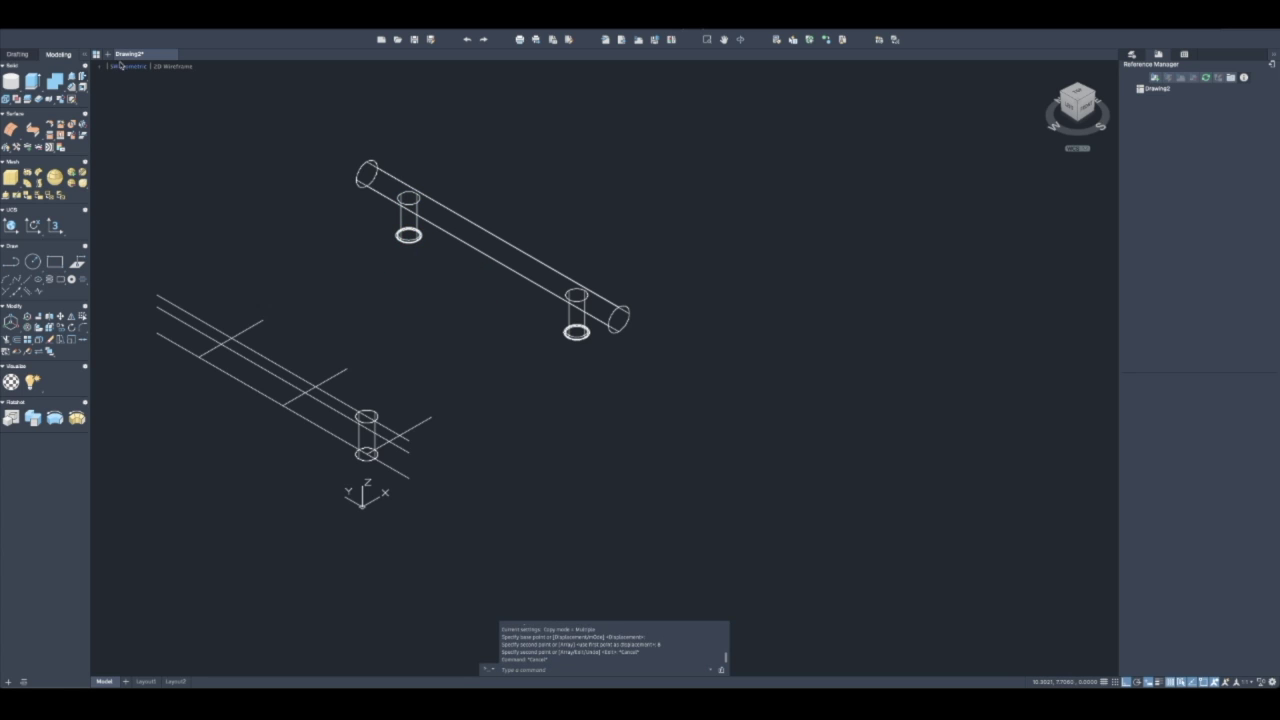
Union the tube and both posts into a single solid
click(55, 81)
click(657, 352)
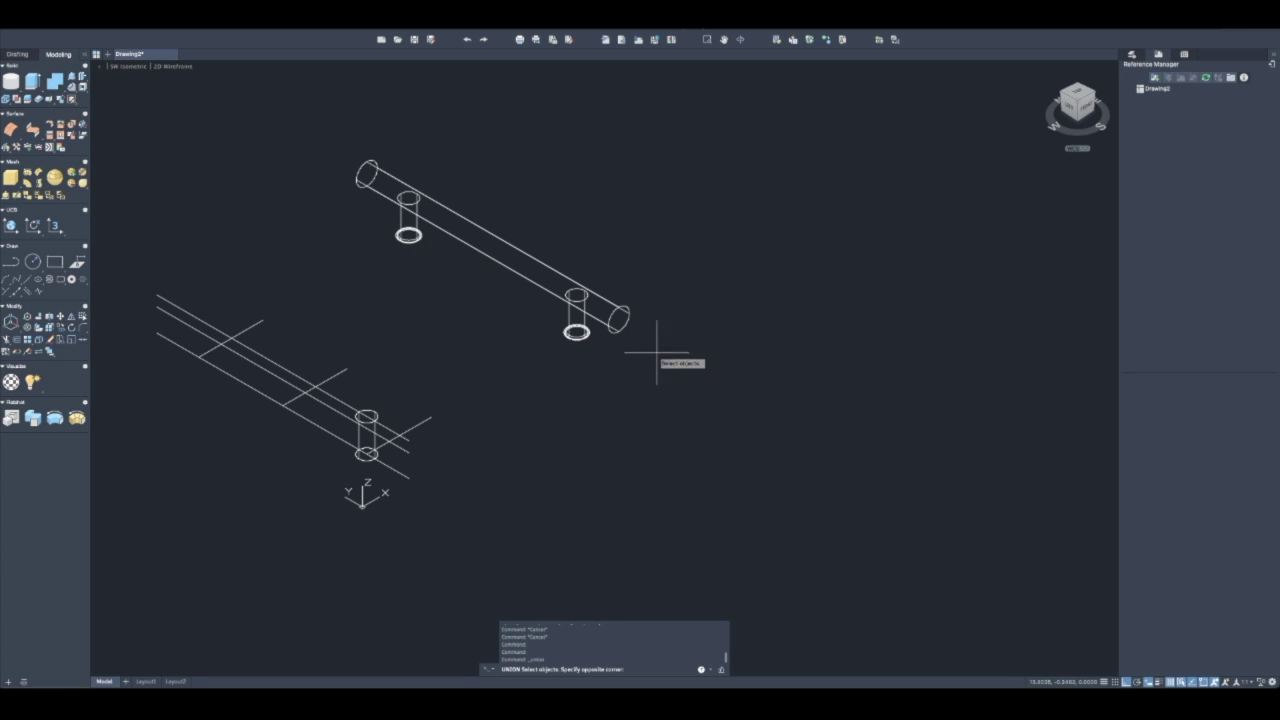
click(396, 159)
key(Return)
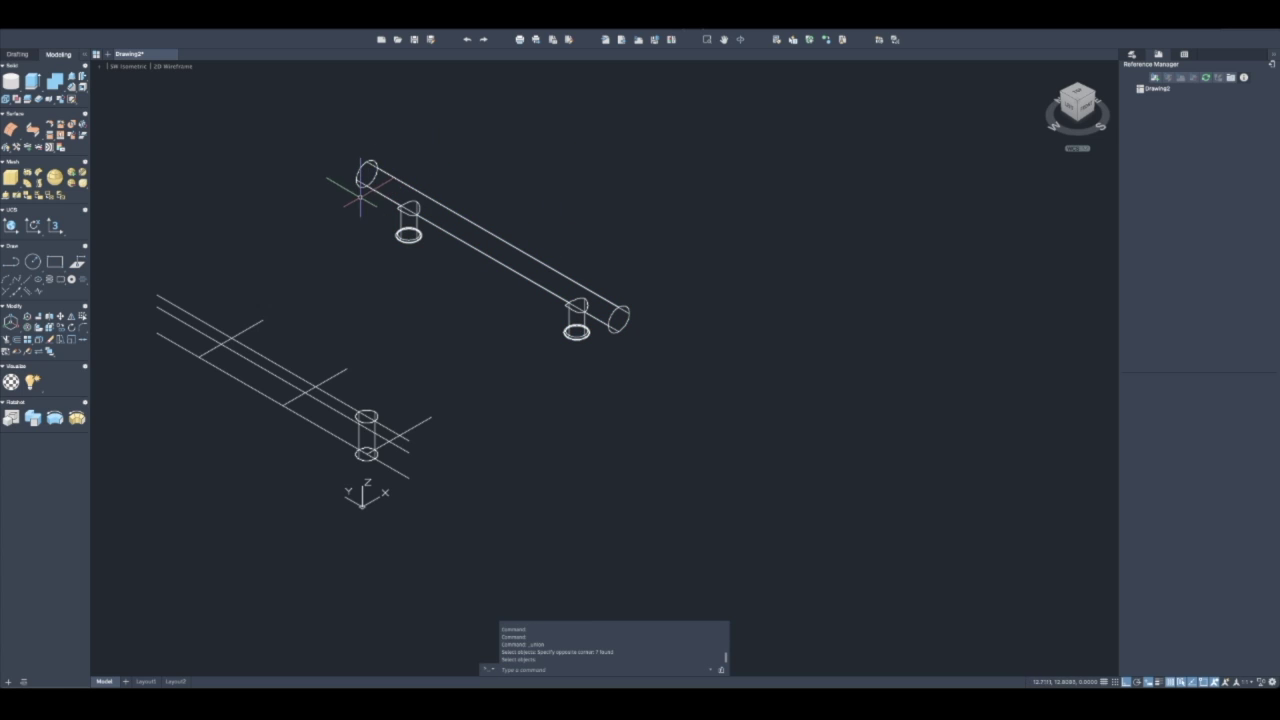
click(84, 87)
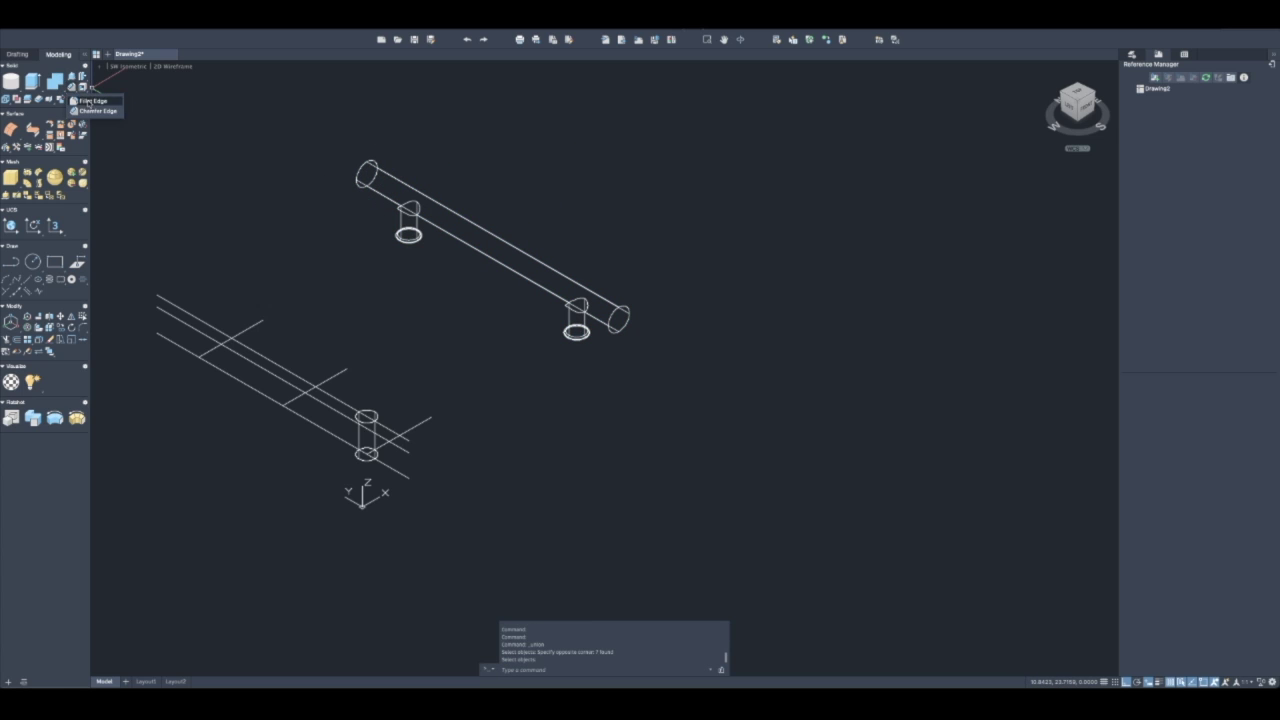
Attempt a fillet on the tube's end edge, then cancel it
click(96, 102)
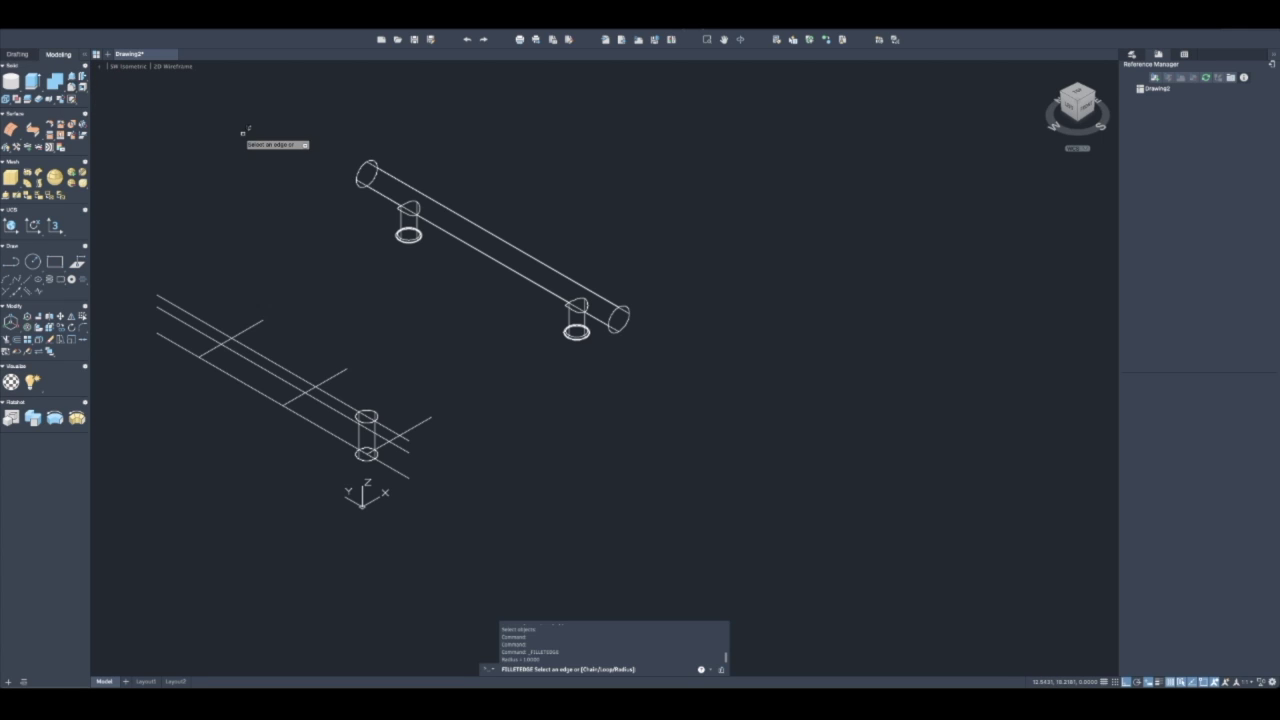
text(d)
key(Return)
text(r)
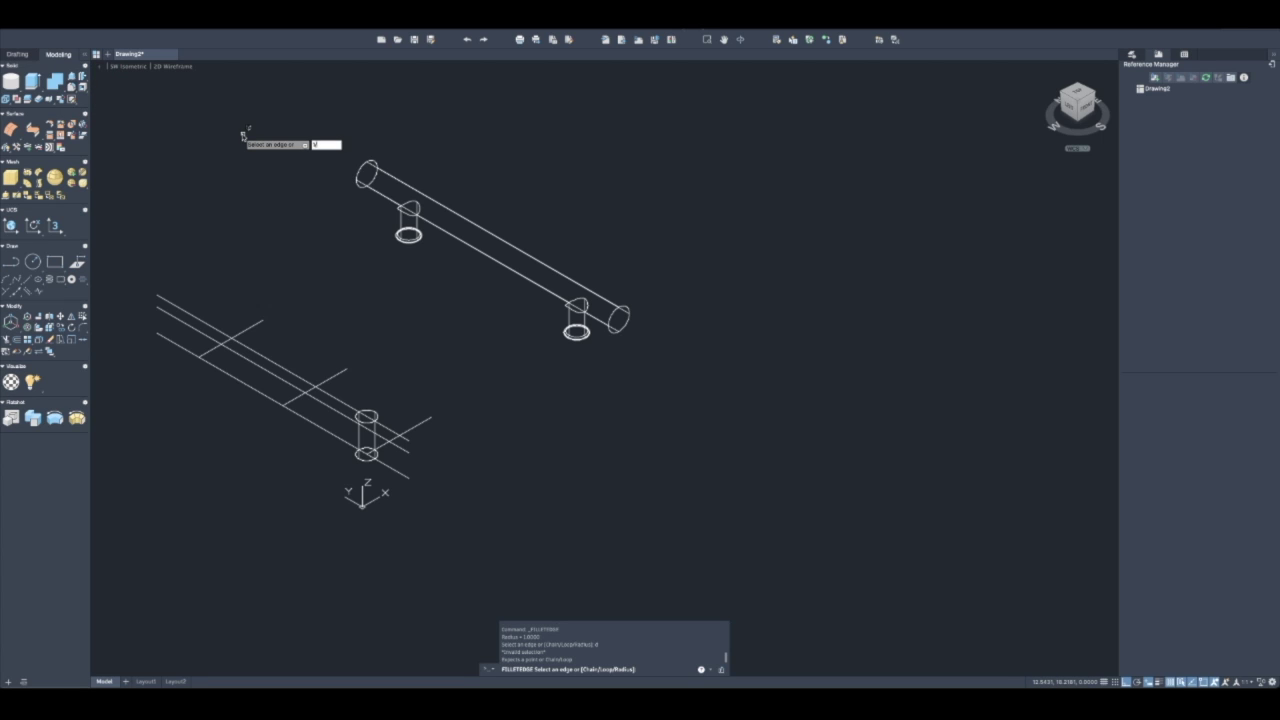
key(Return)
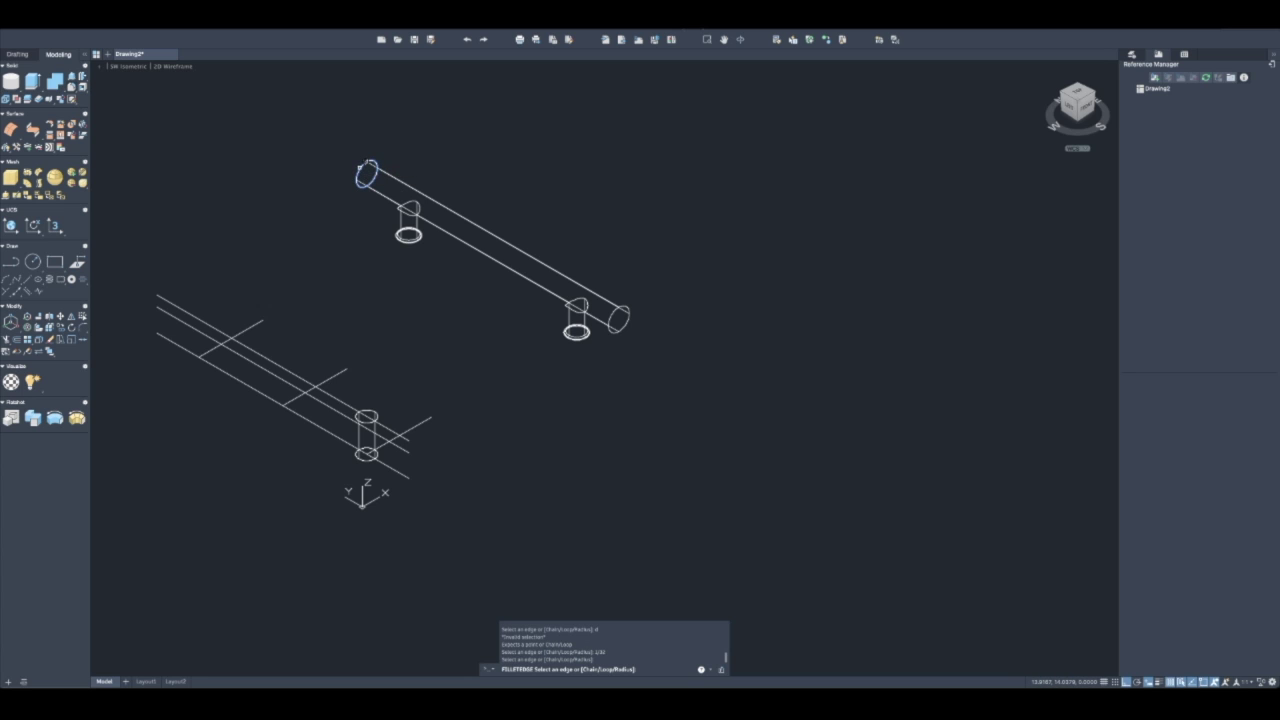
scroll(640, 290, up, 4)
click(606, 314)
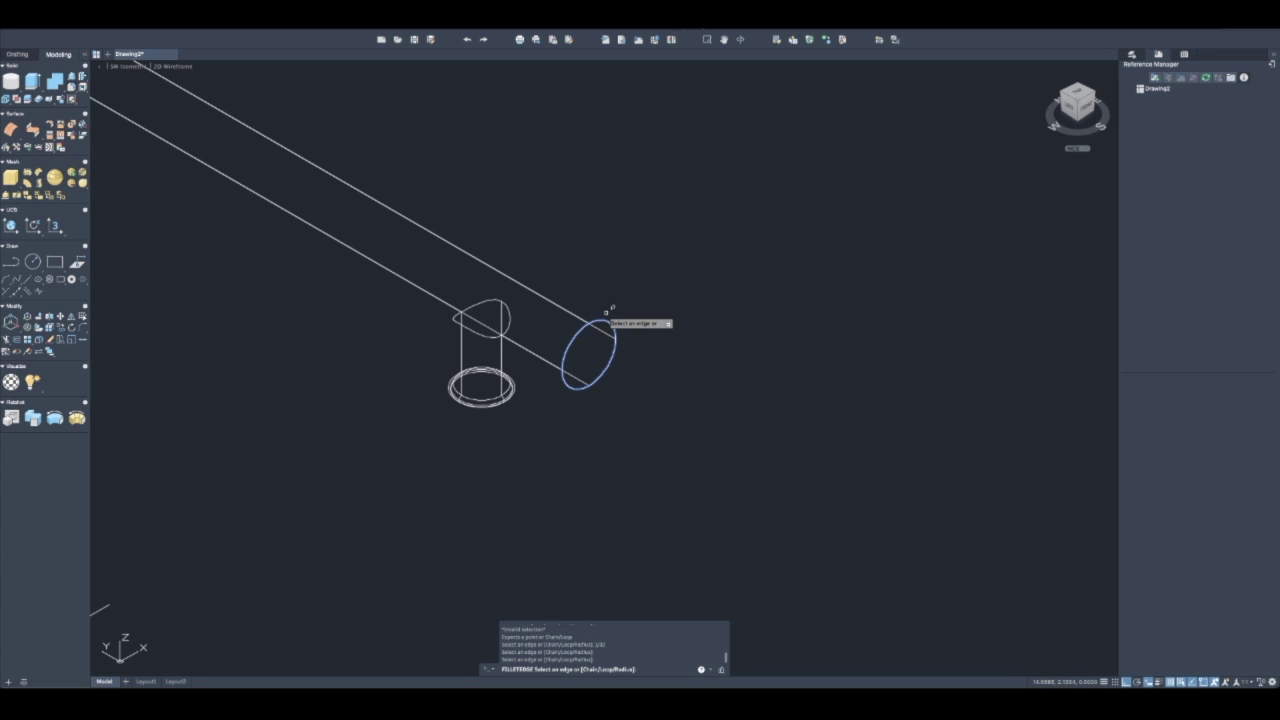
key(Return)
scroll(606, 291, down, 5)
scroll(610, 290, up, 7)
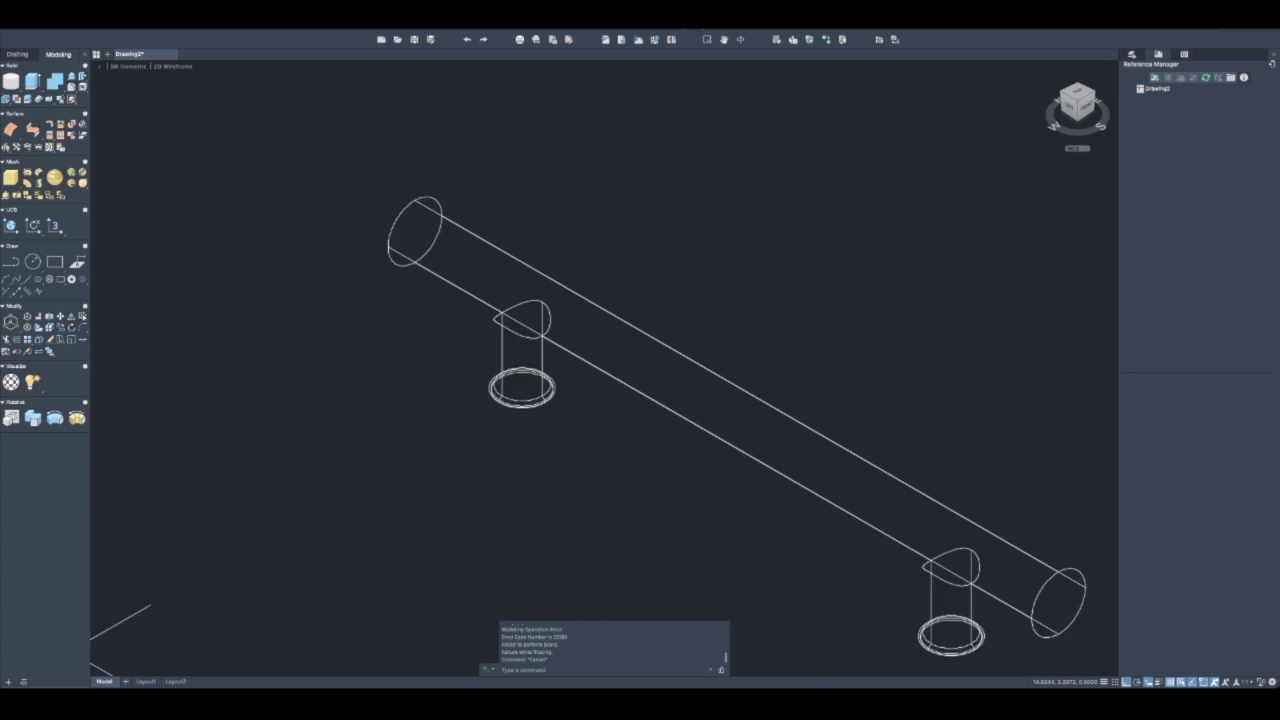
scroll(626, 292, up, 2)
scroll(503, 263, down, 2)
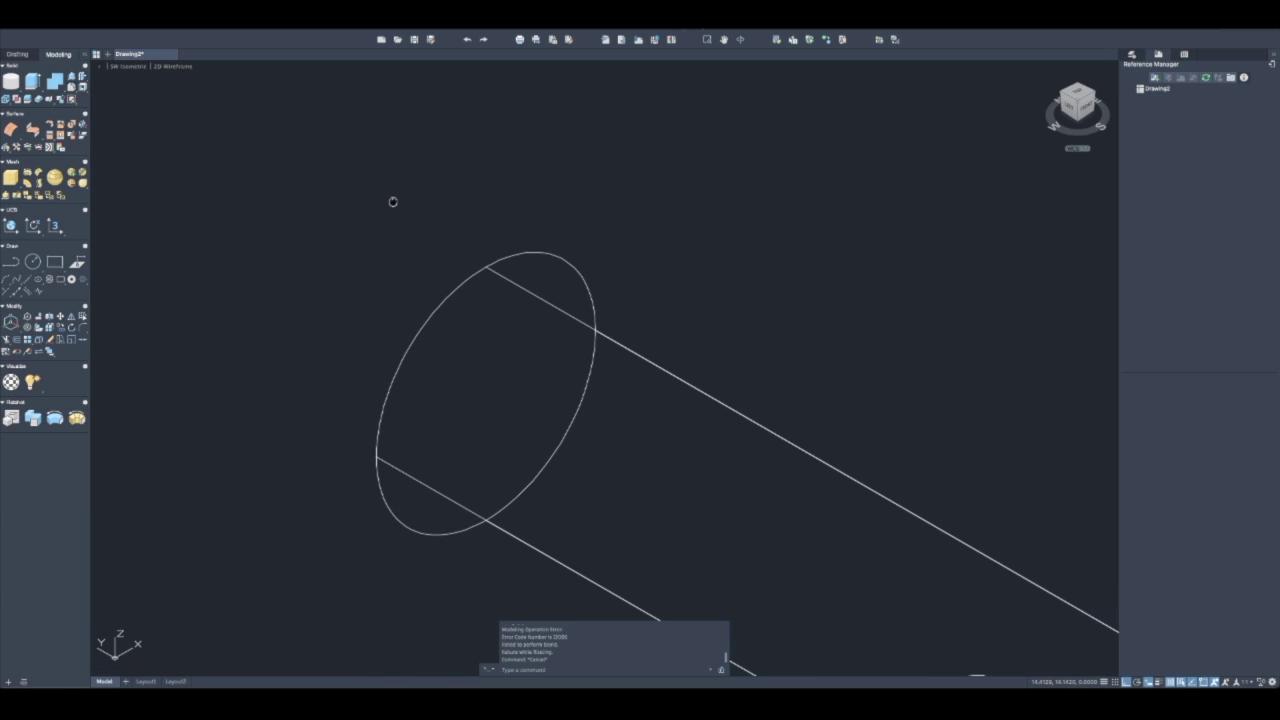
key(Escape)
Fillet both end edges of the tube with a 1/32 radius
click(71, 87)
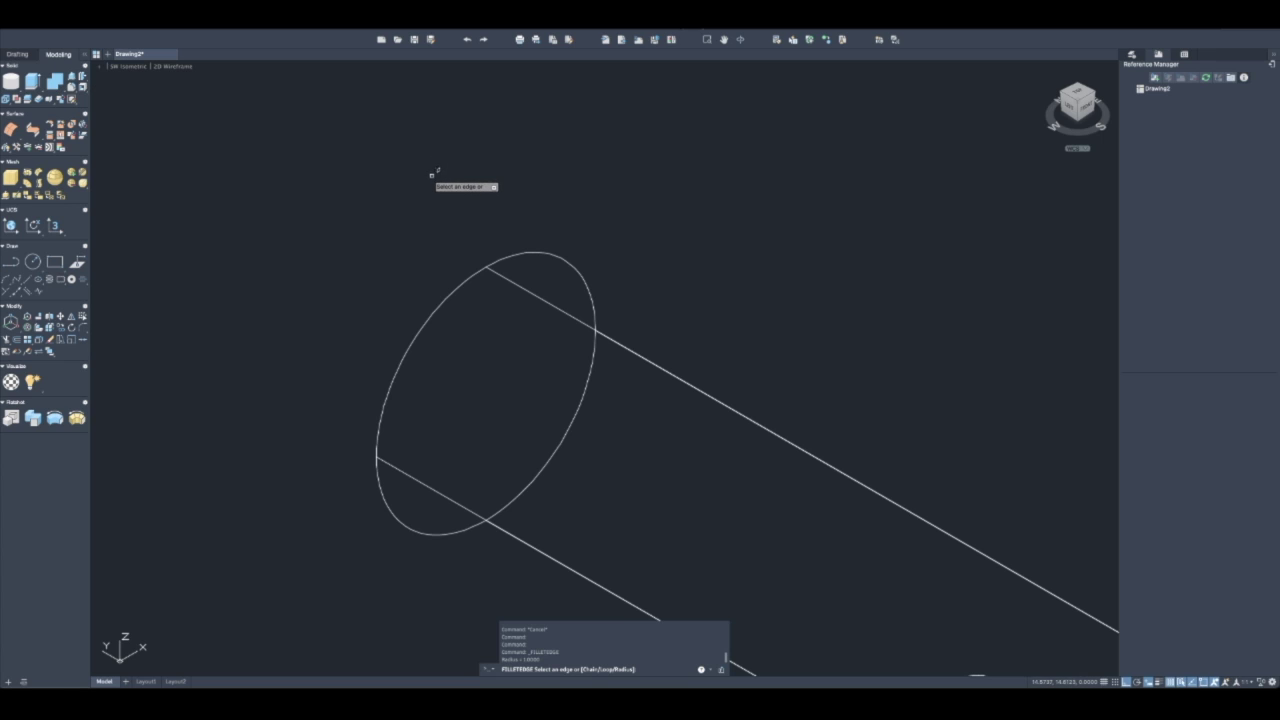
key(Down)
key(Return)
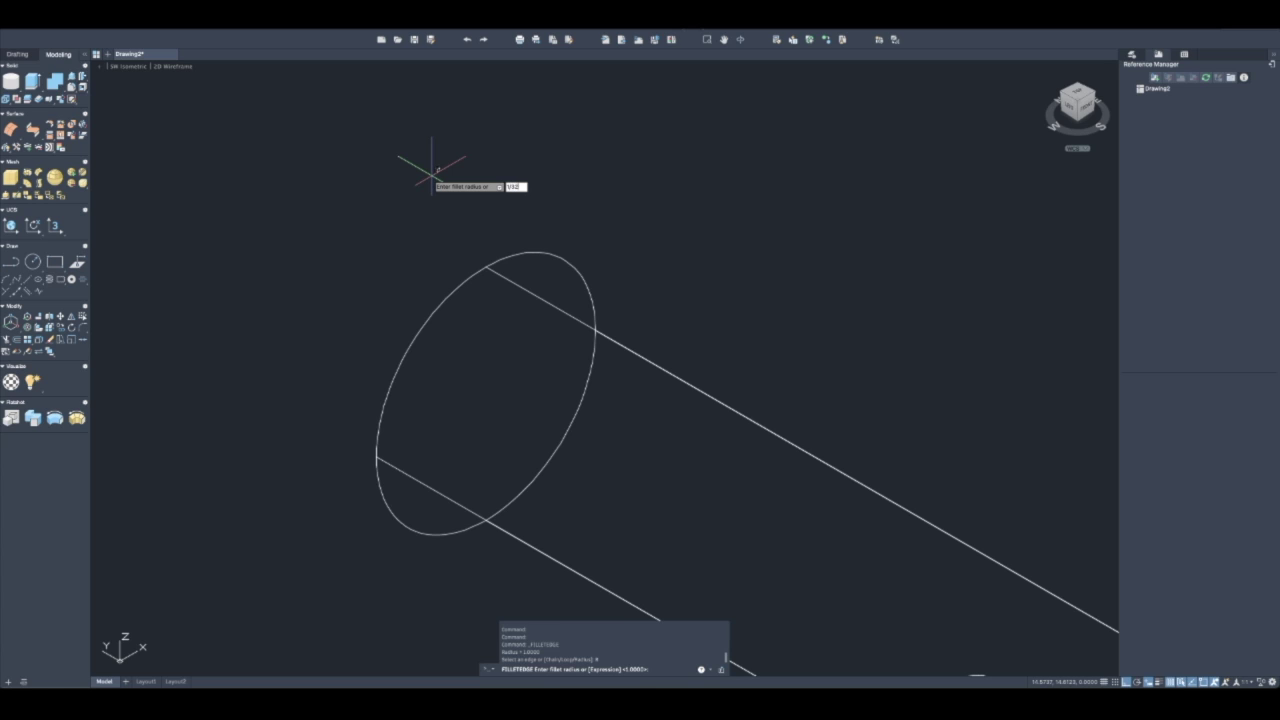
key(Return)
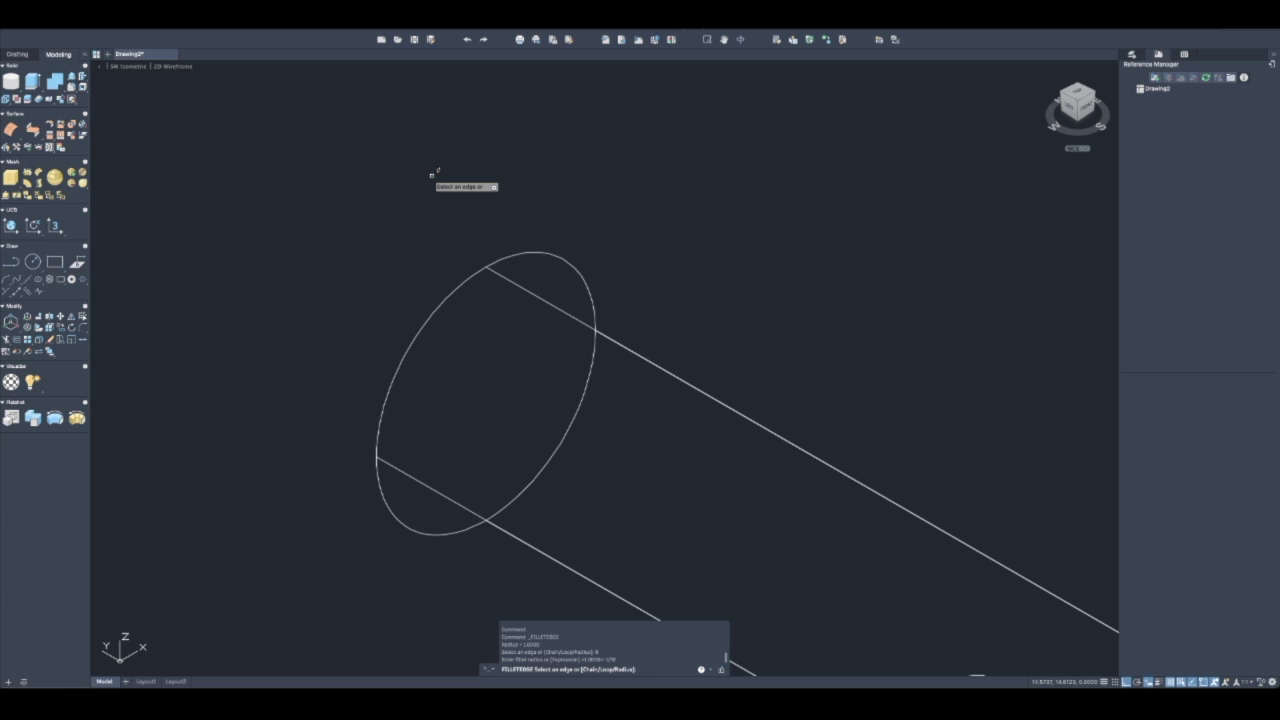
click(478, 270)
scroll(586, 285, down, 5)
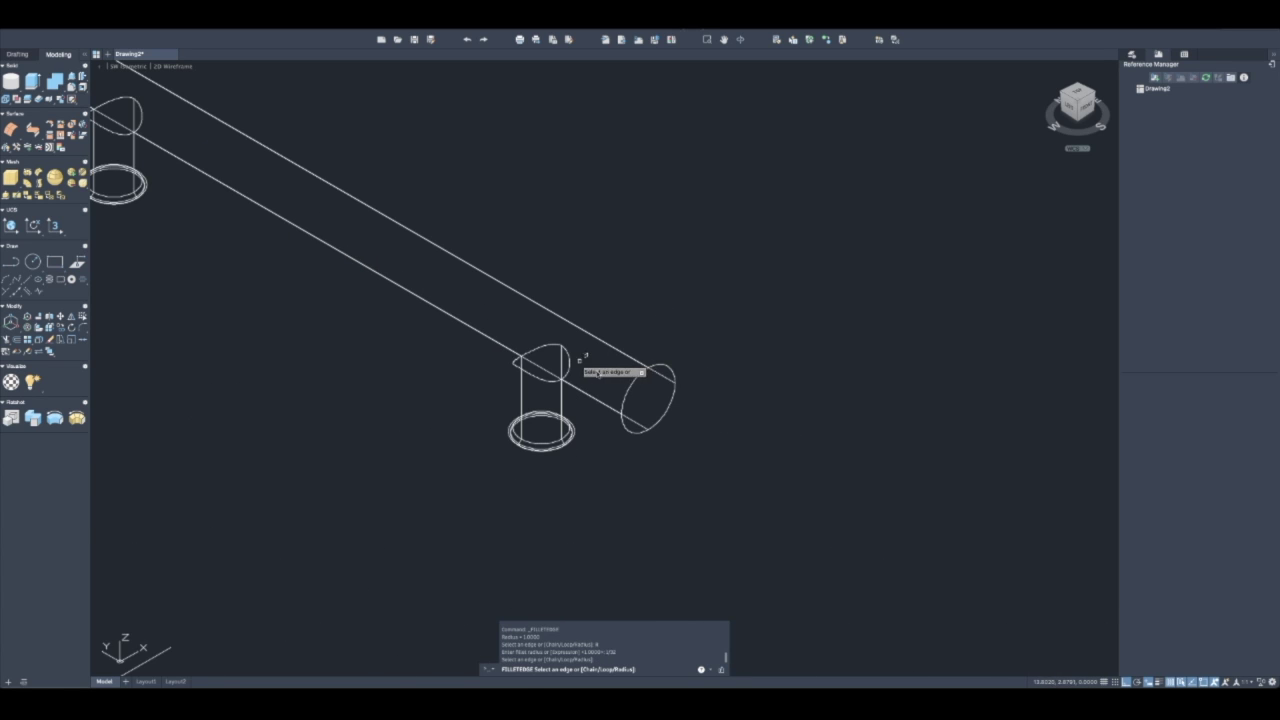
click(650, 373)
key(Return)
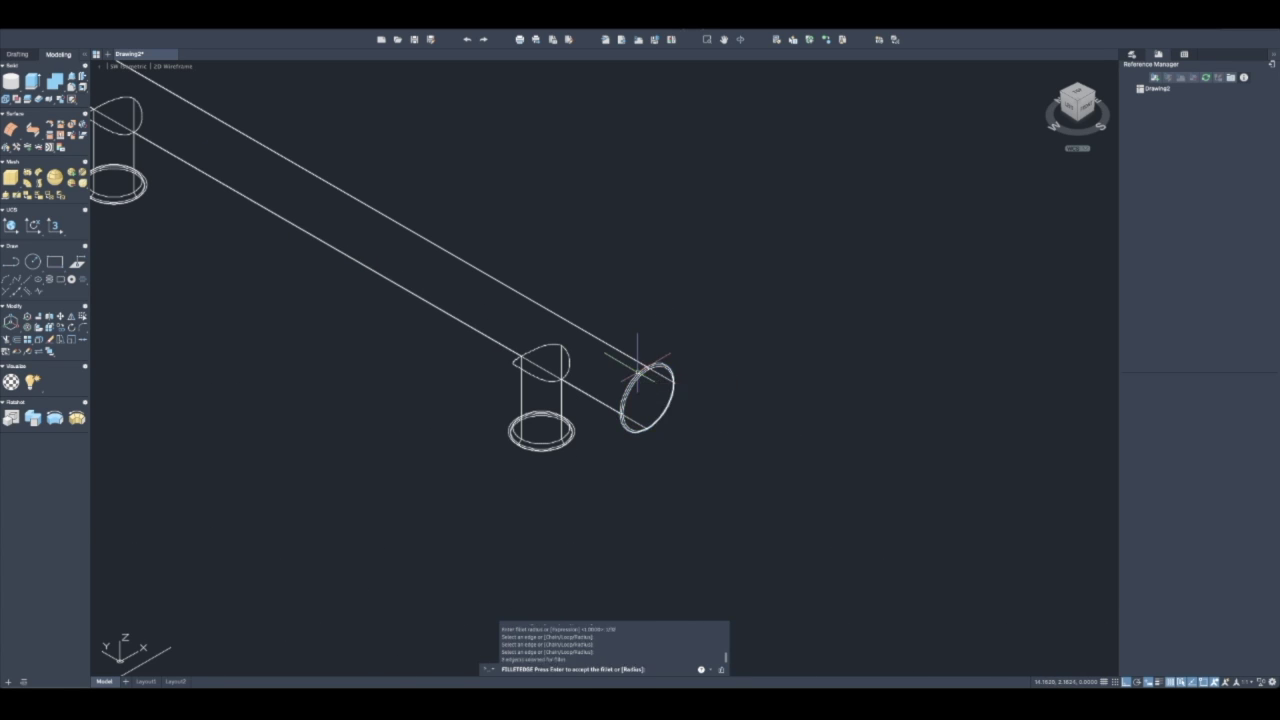
key(Return)
scroll(558, 370, up, 3)
scroll(828, 386, down, 2)
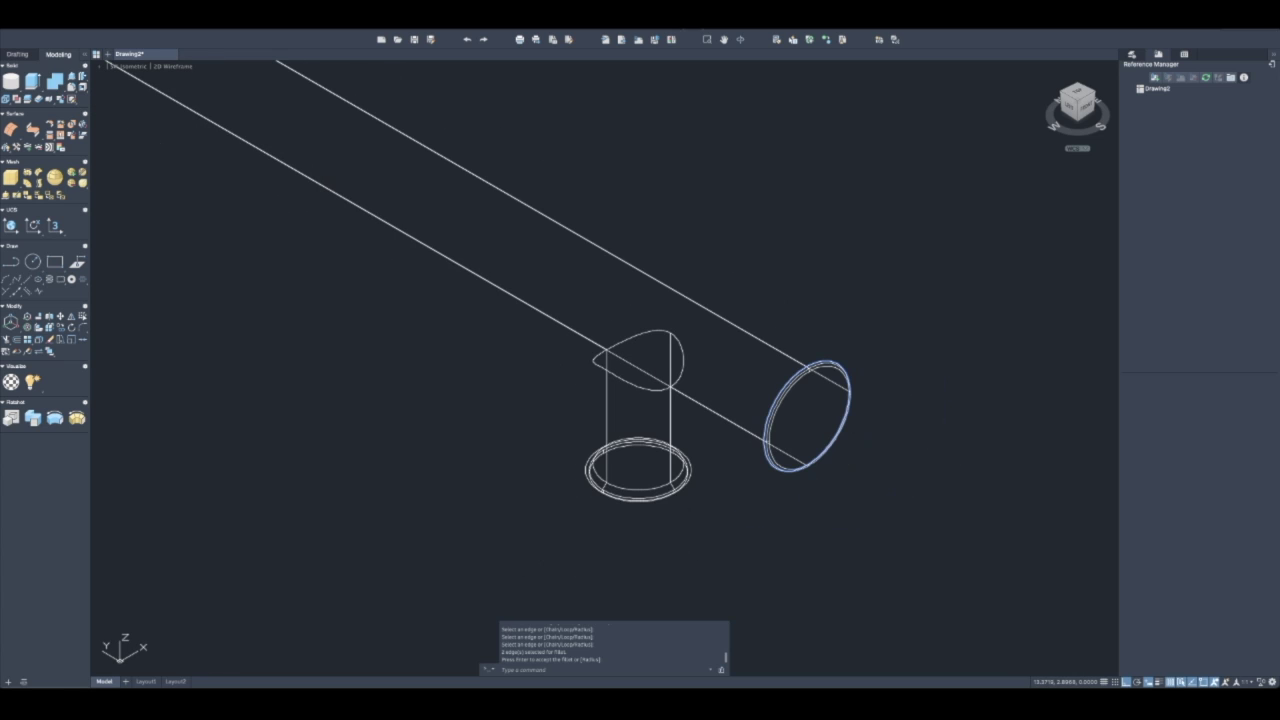
Shade the handle in the Conceptual visual style
click(166, 69)
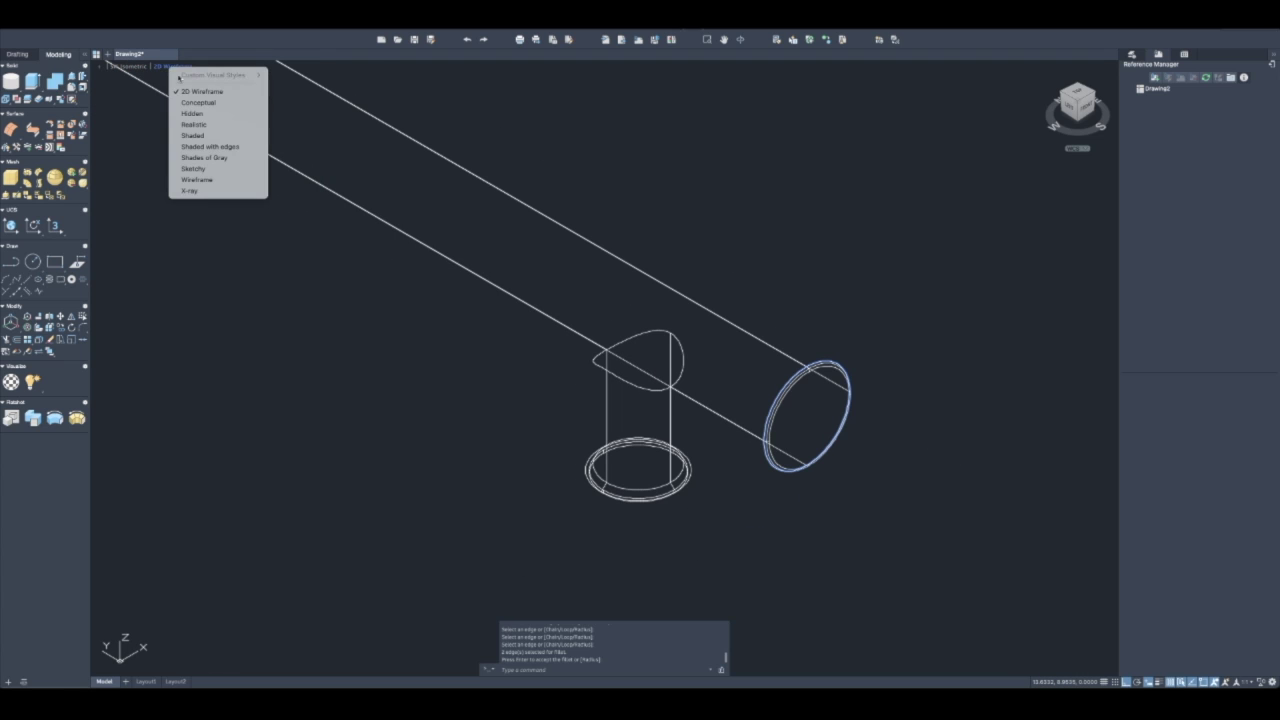
click(205, 103)
scroll(271, 174, down, 6)
middle_drag(336, 215, 473, 313)
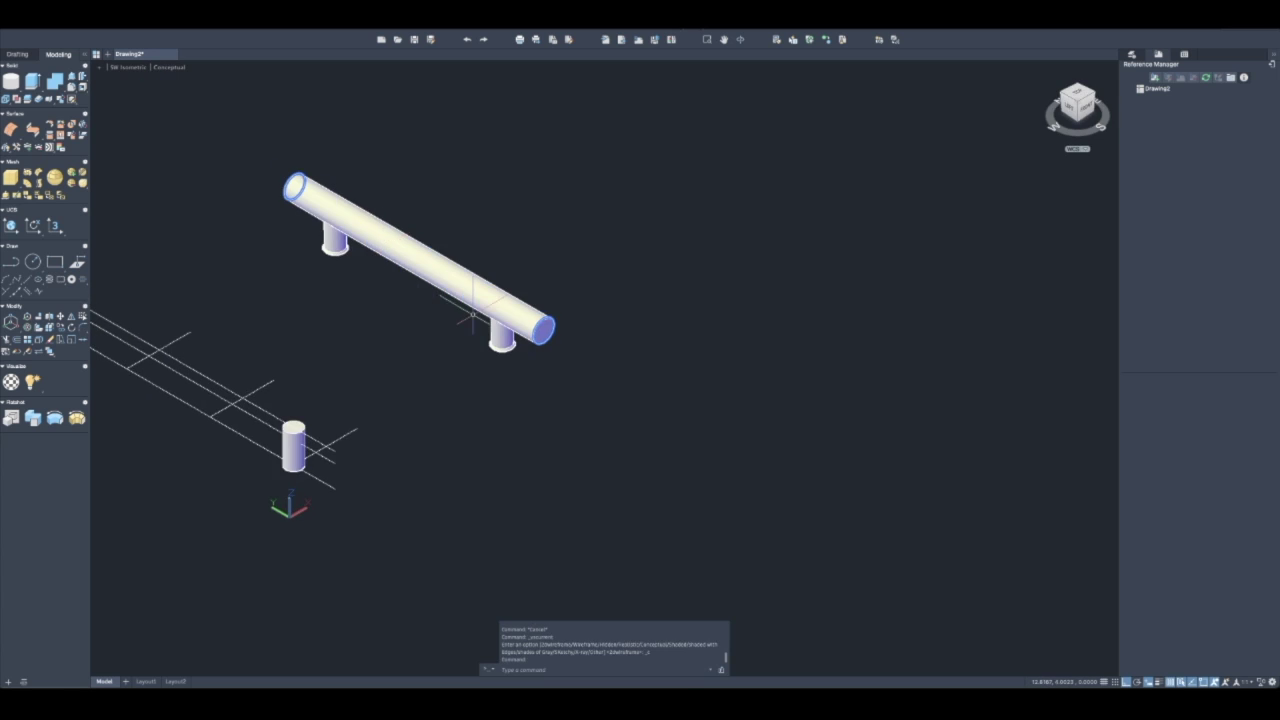
shift+middle_drag(340, 206, 347, 237)
Window-select and erase the leftover small cylinder and construction lines
scroll(347, 237, down, 2)
middle_drag(348, 409, 480, 337)
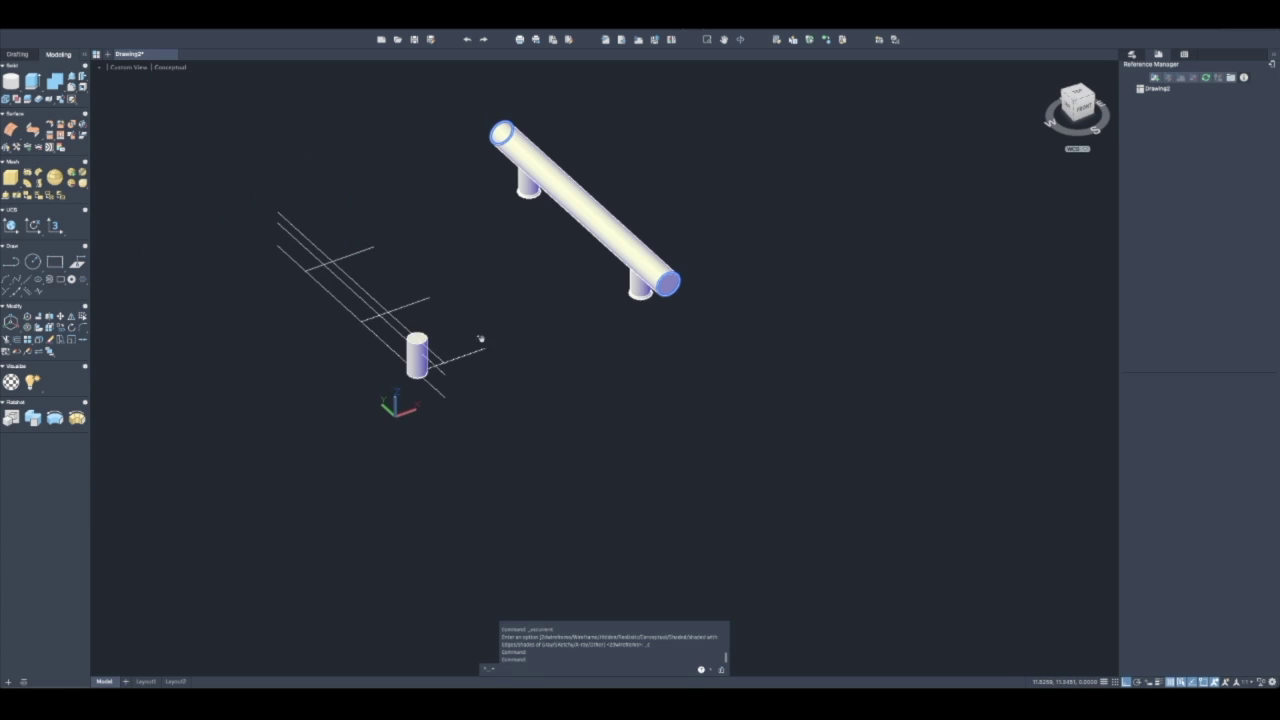
click(471, 413)
click(191, 193)
text(e)
key(Return)
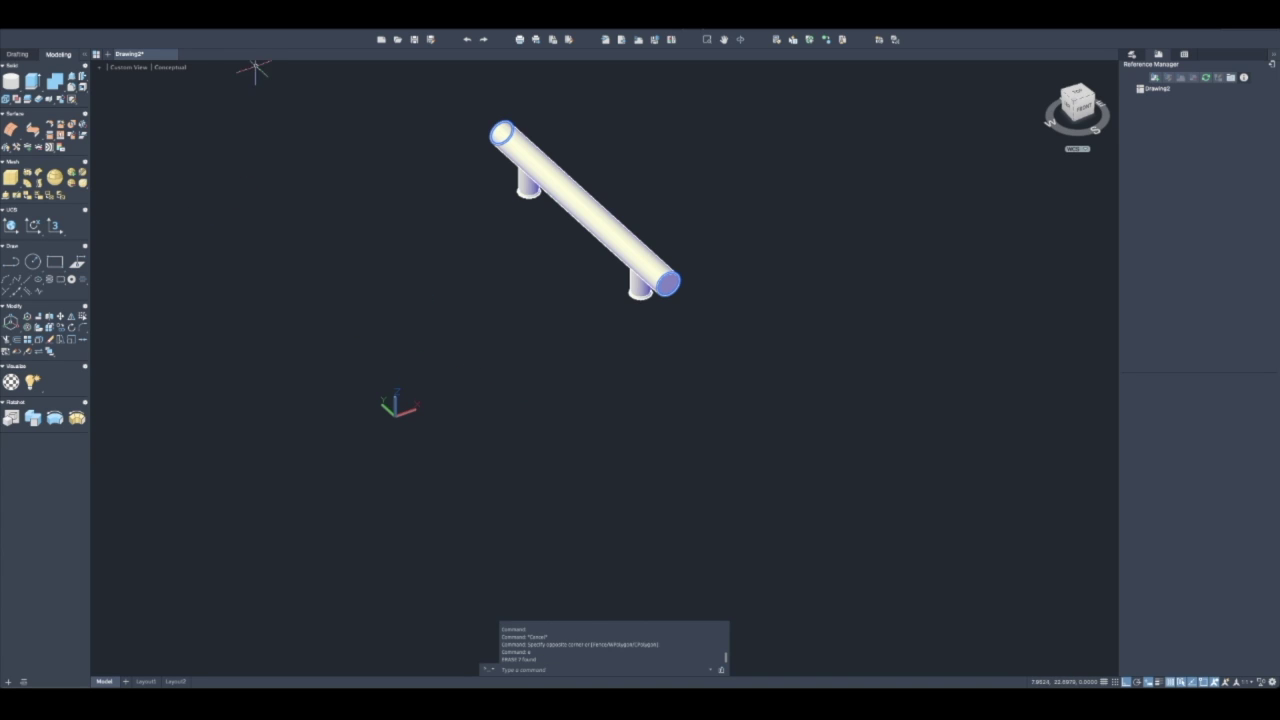
click(1086, 104)
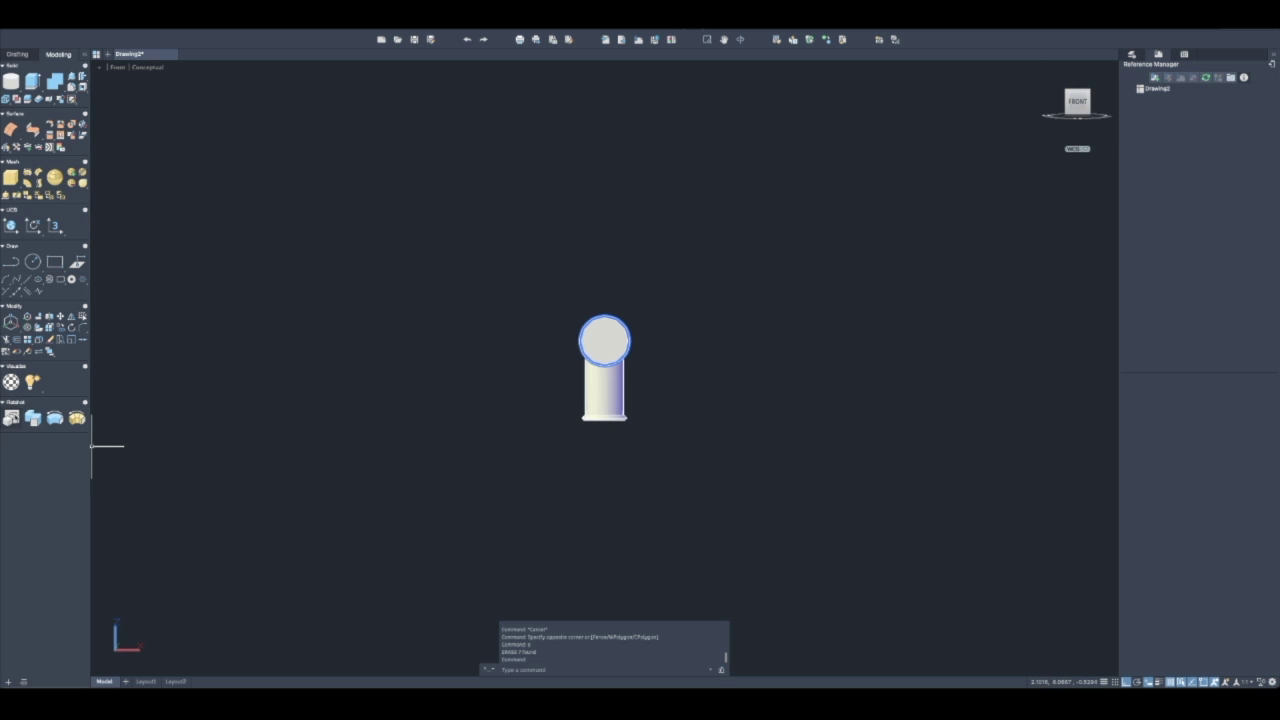
Insert a Flatshot block of the handle's front view at default scale and rotation
click(11, 418)
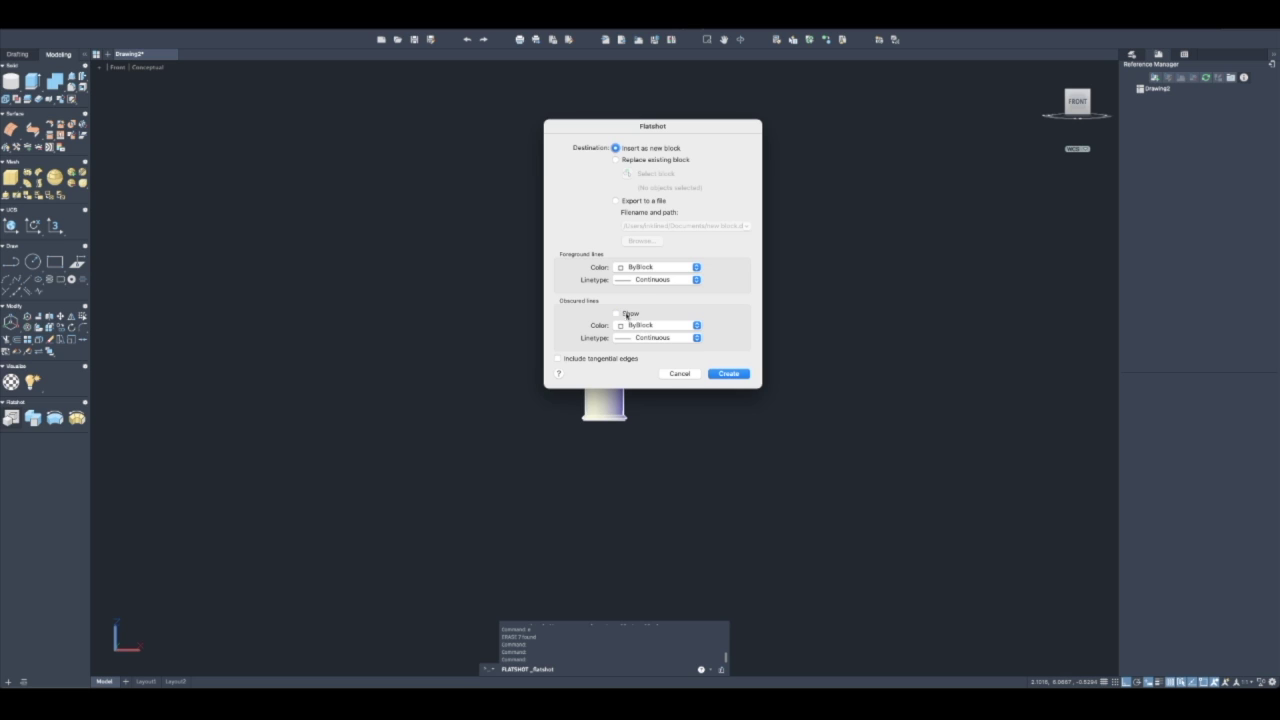
click(728, 373)
scroll(530, 434, down, 4)
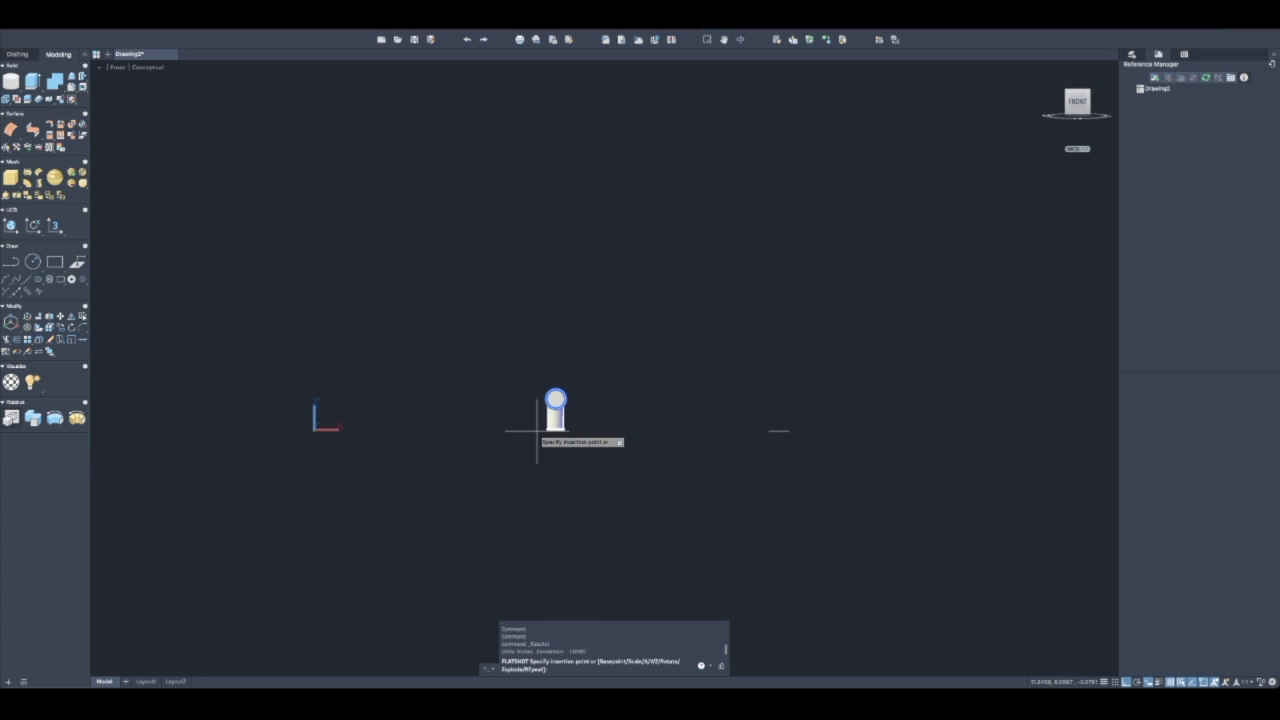
click(416, 429)
key(Return)
key(Return)
key(Return)
key(Return)
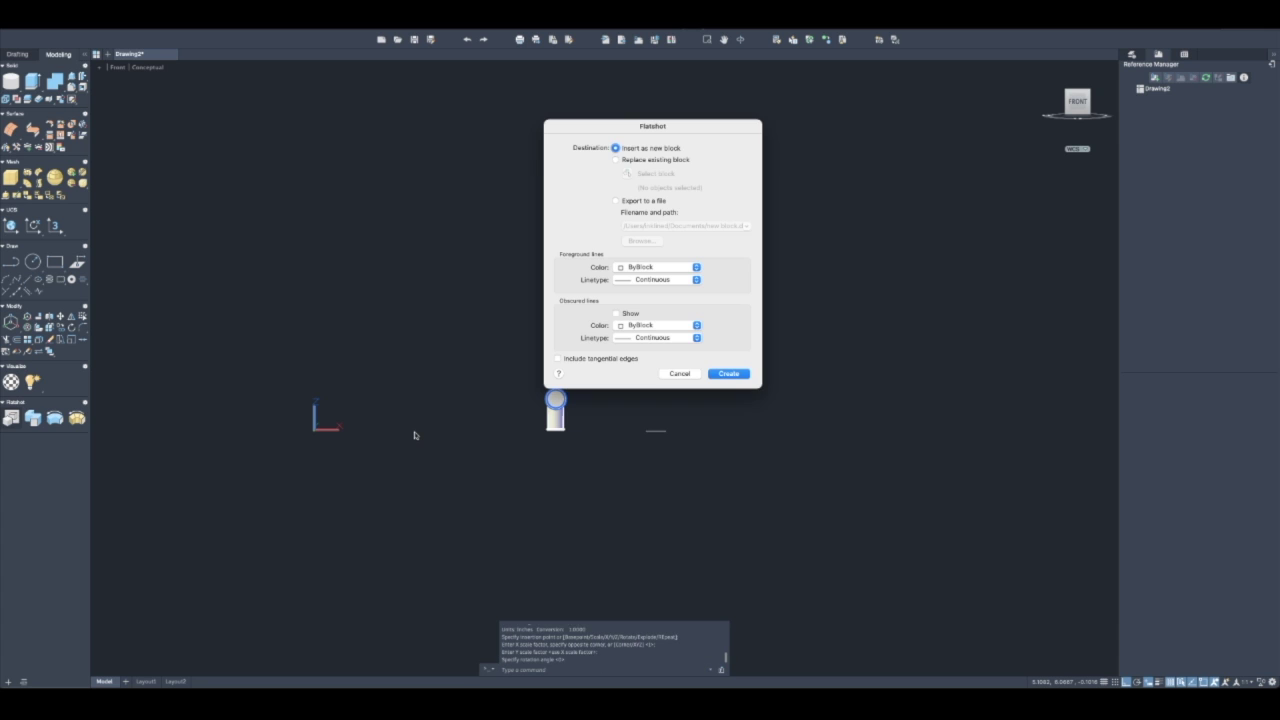
key(Escape)
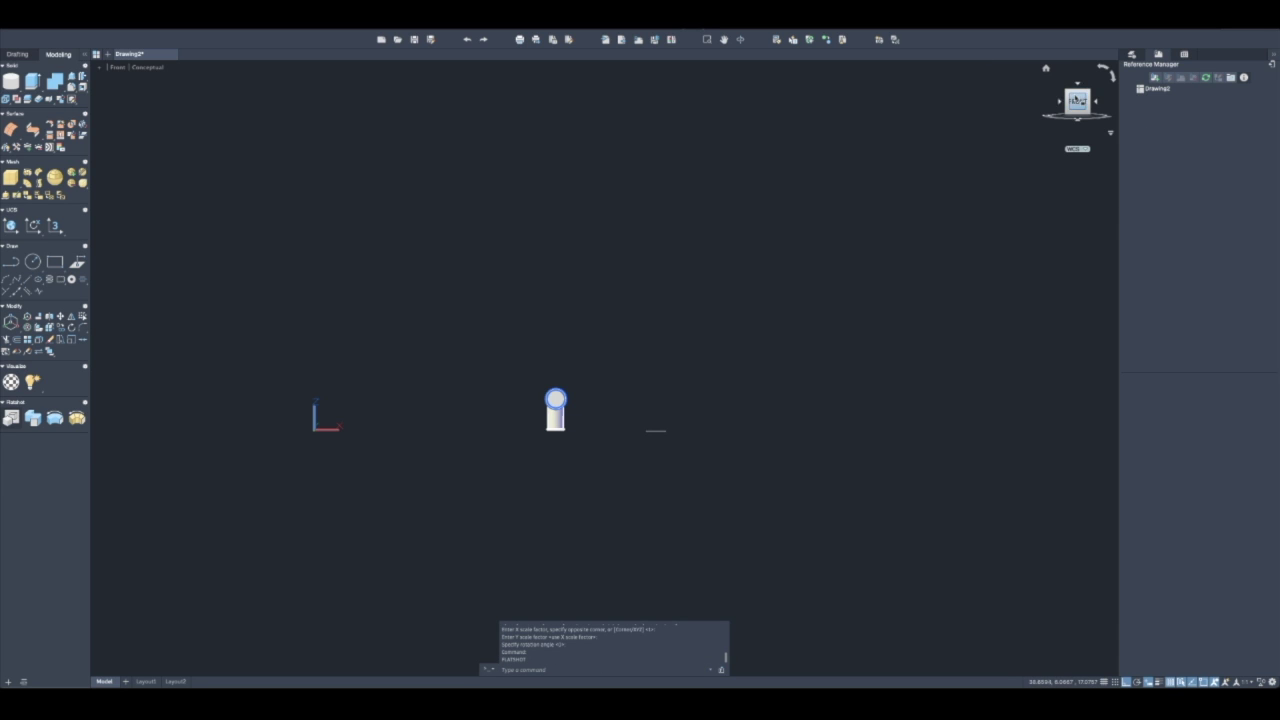
Turn to the Left view and insert a Flatshot side-view block at default scale and rotation
click(1059, 102)
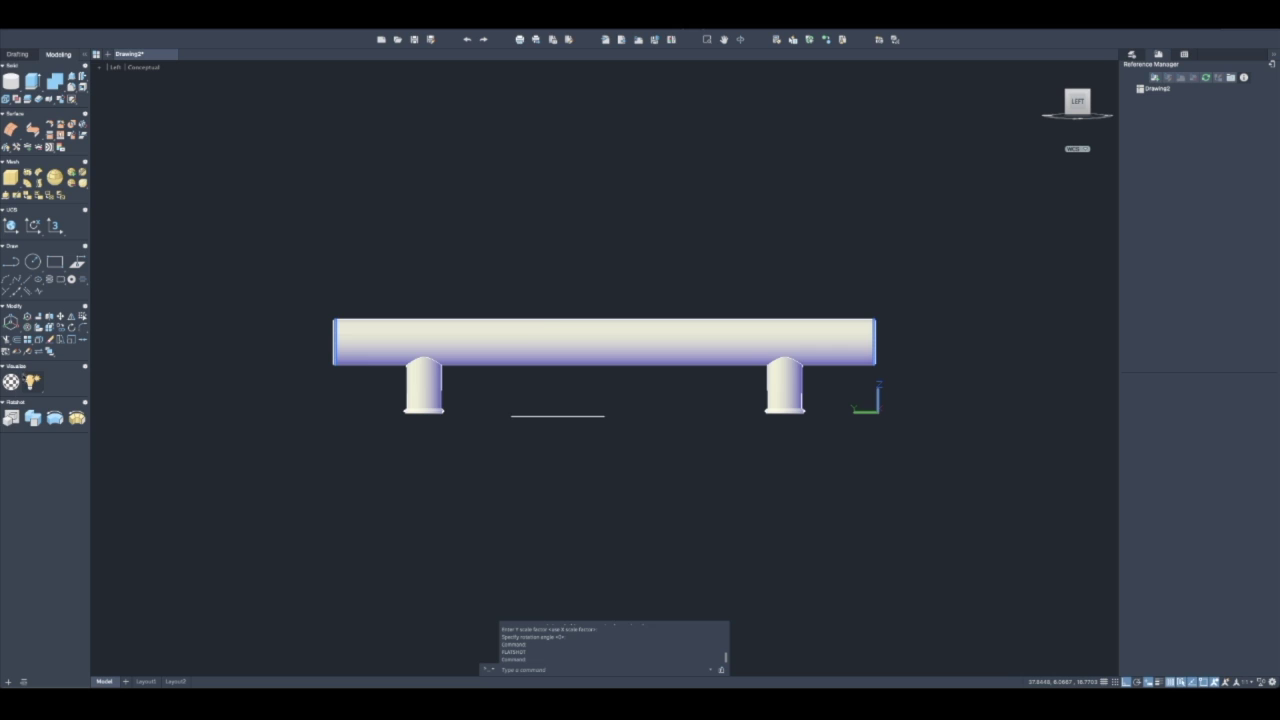
click(11, 420)
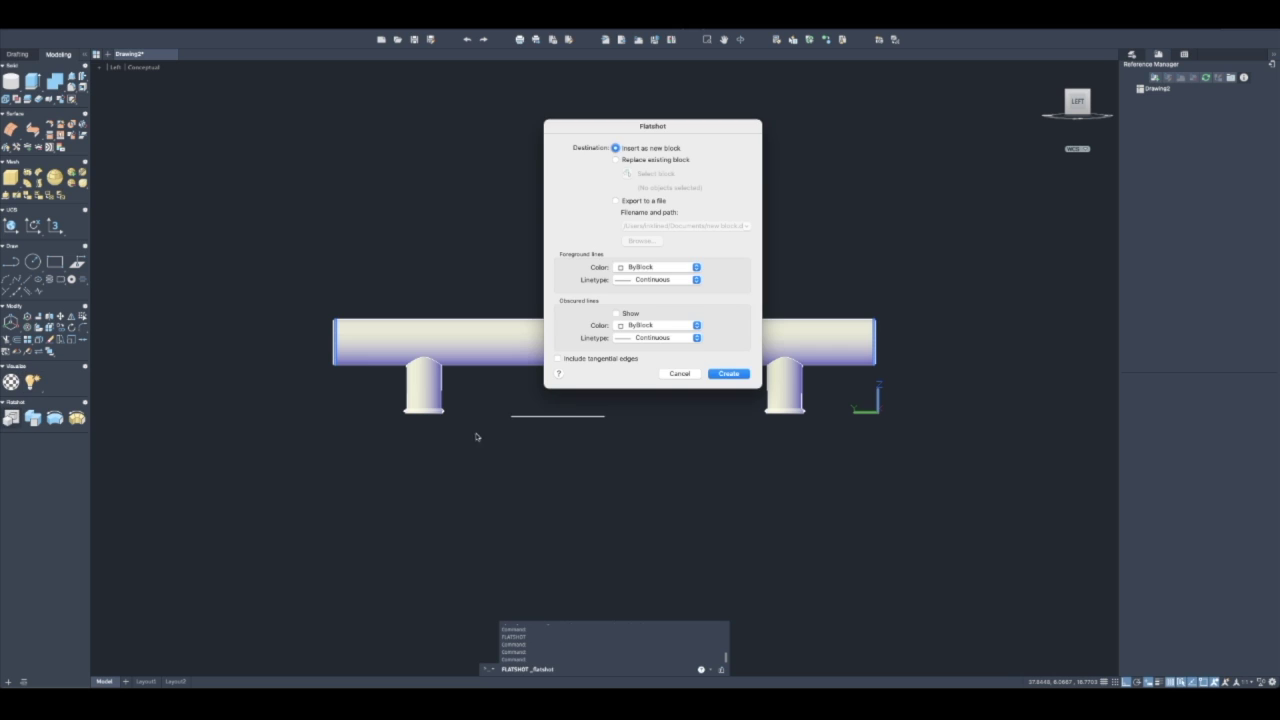
click(729, 374)
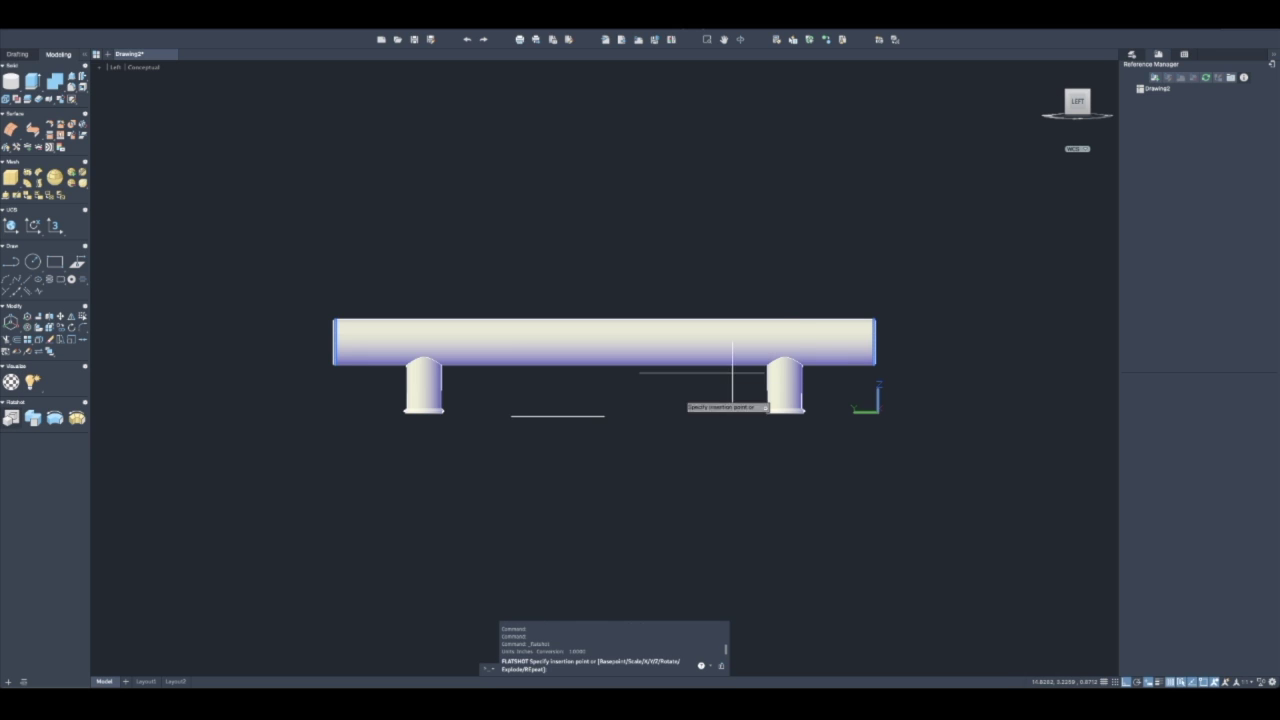
click(603, 413)
key(Return)
key(Return)
key(Return)
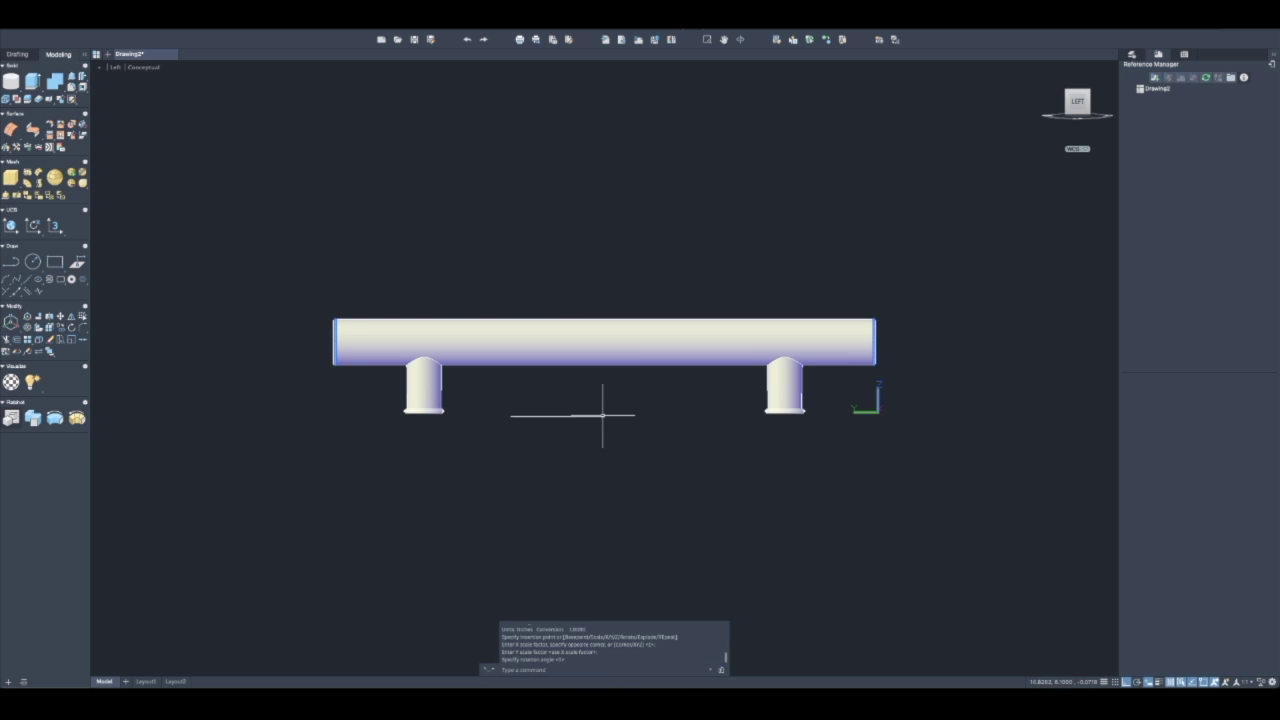
click(116, 67)
Switch to Top view and window-select the four flattened views to move
click(135, 91)
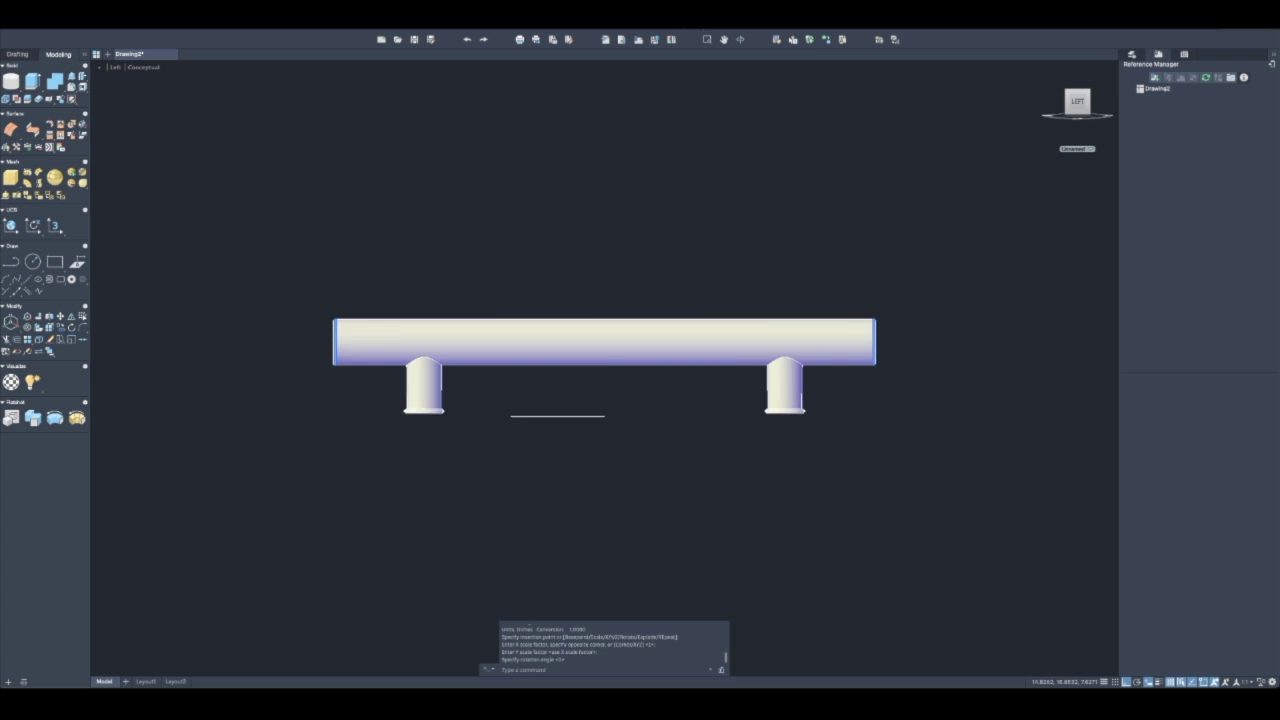
key(Escape)
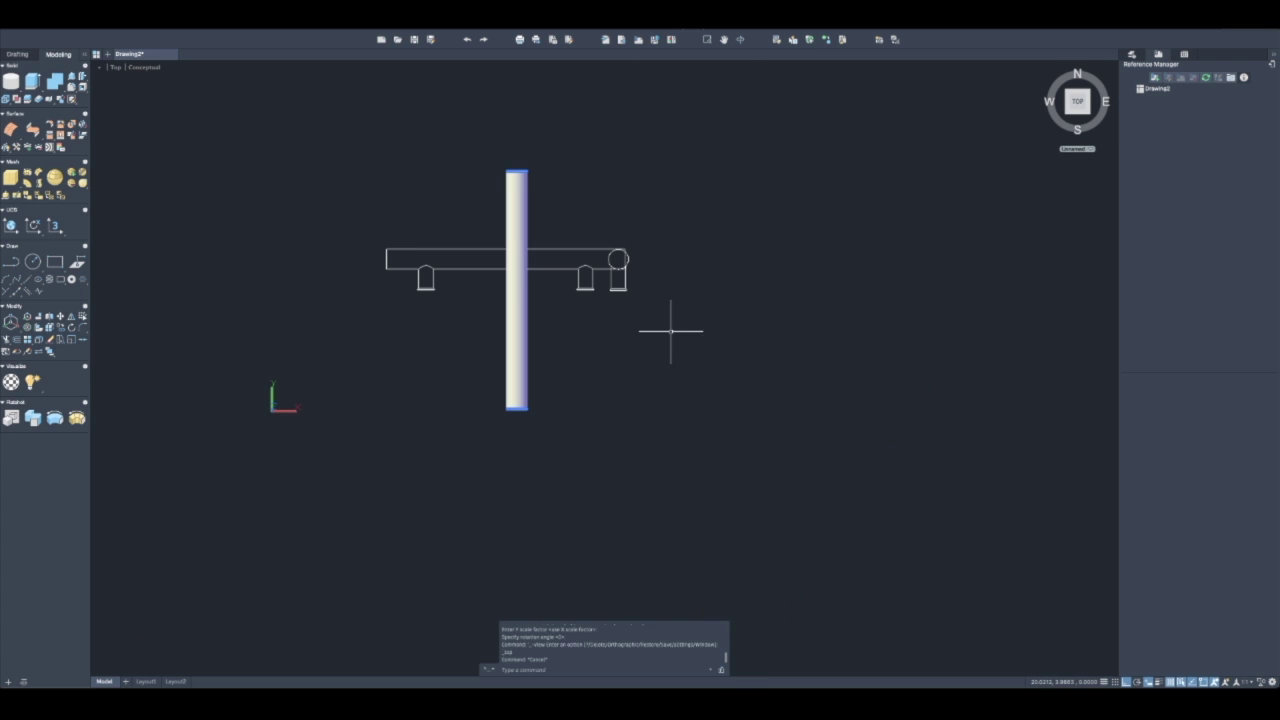
key(Escape)
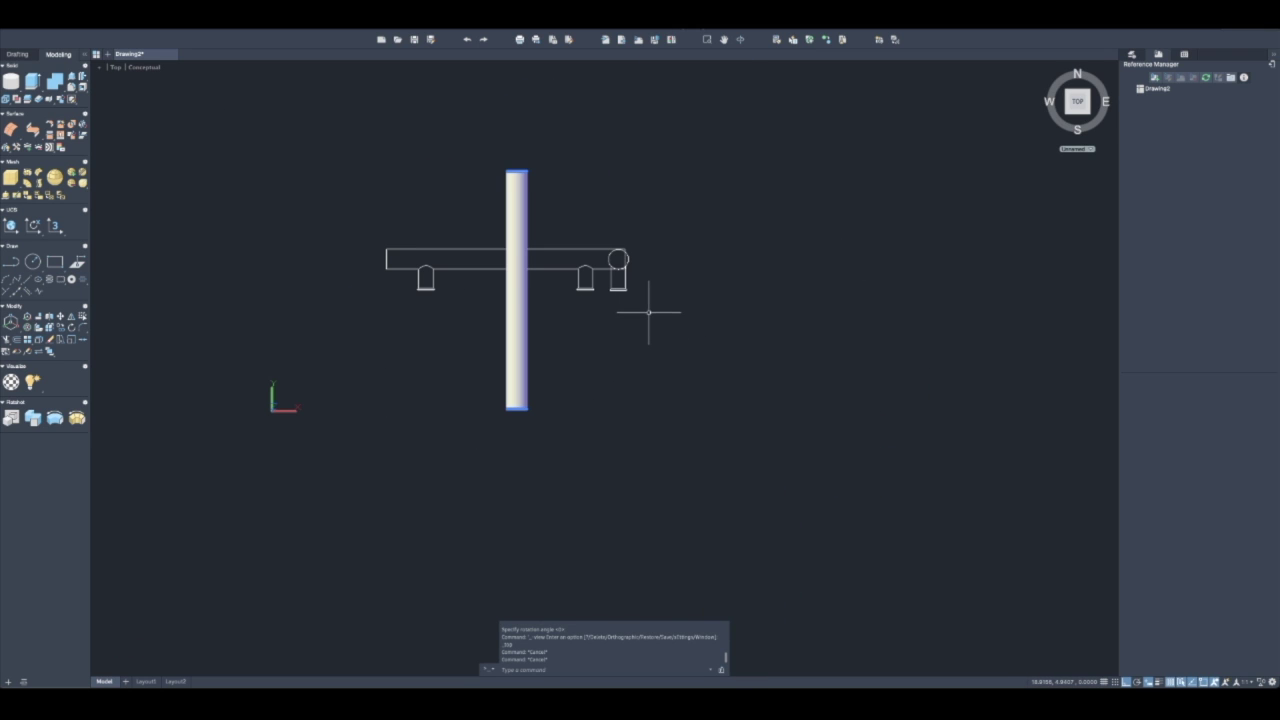
text(m)
key(Return)
click(663, 305)
click(591, 247)
key(Return)
Move the flattened views by -8, -6 from the left post's base, then recentre the view
scroll(351, 334, up, 2)
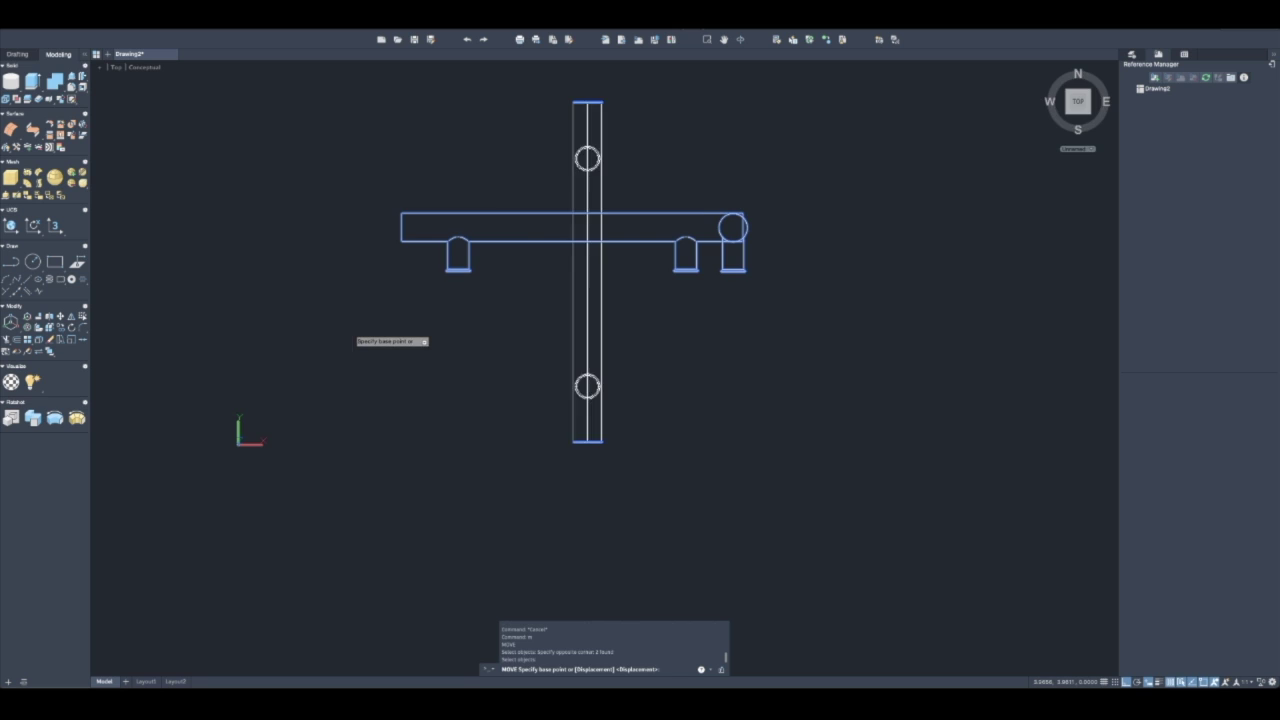
scroll(458, 270, up, 3)
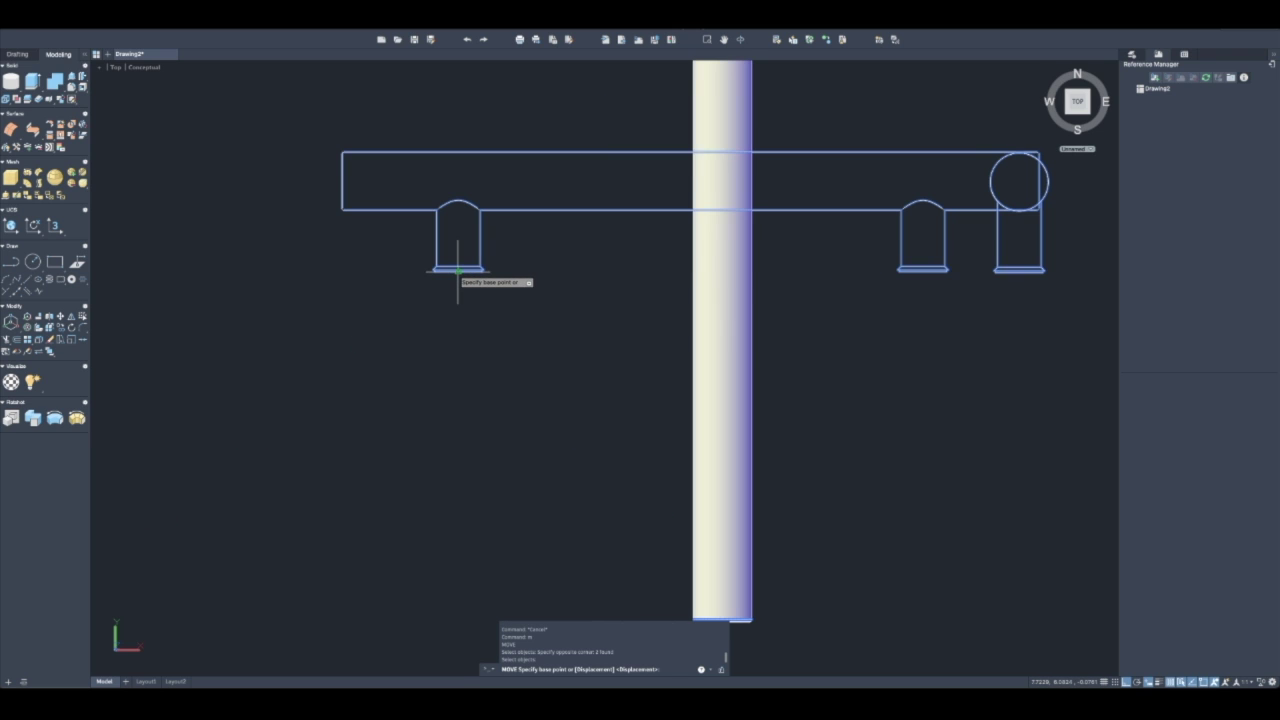
click(458, 270)
key(F9)
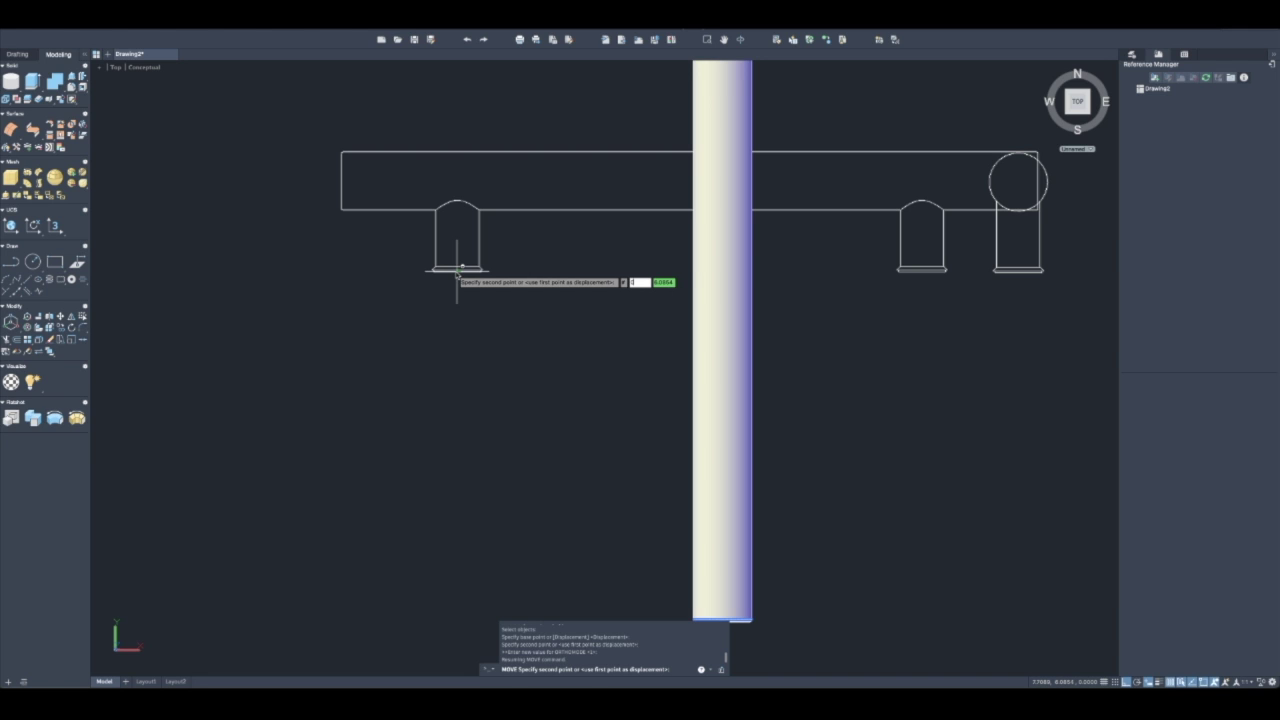
text(-8)
key(Tab)
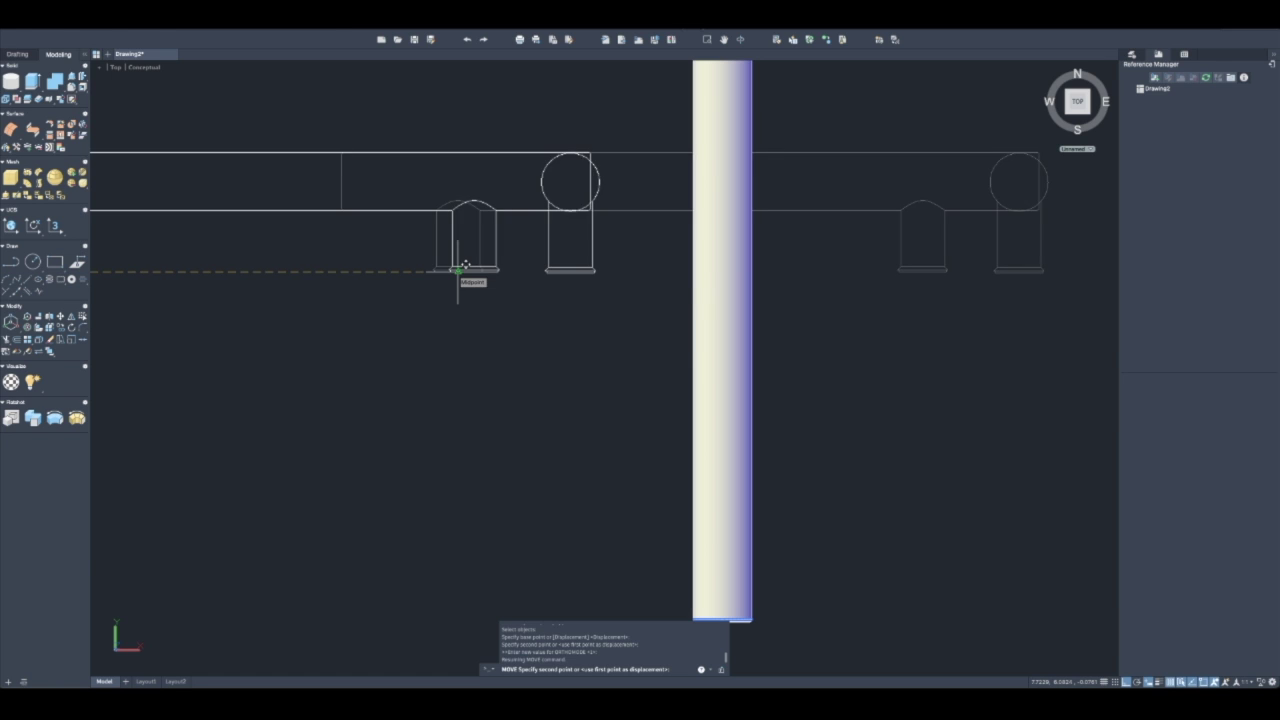
text(-6)
key(Tab)
key(Return)
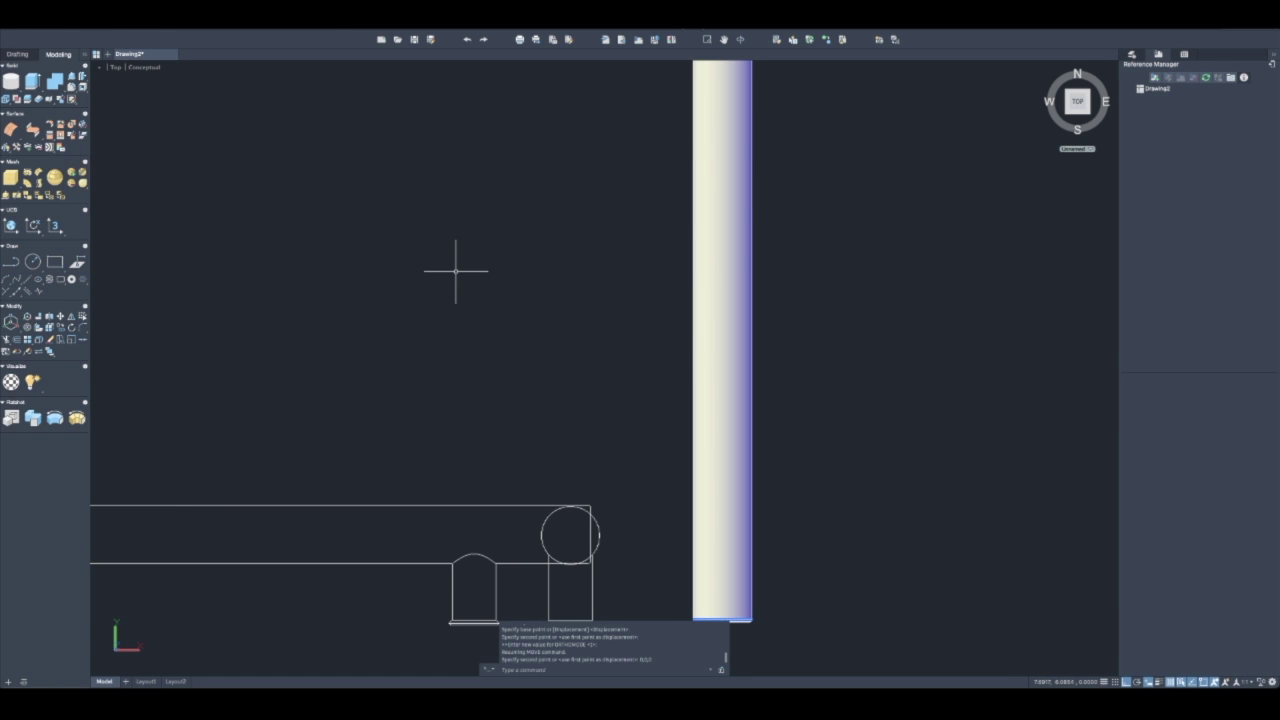
scroll(466, 69, down, 3)
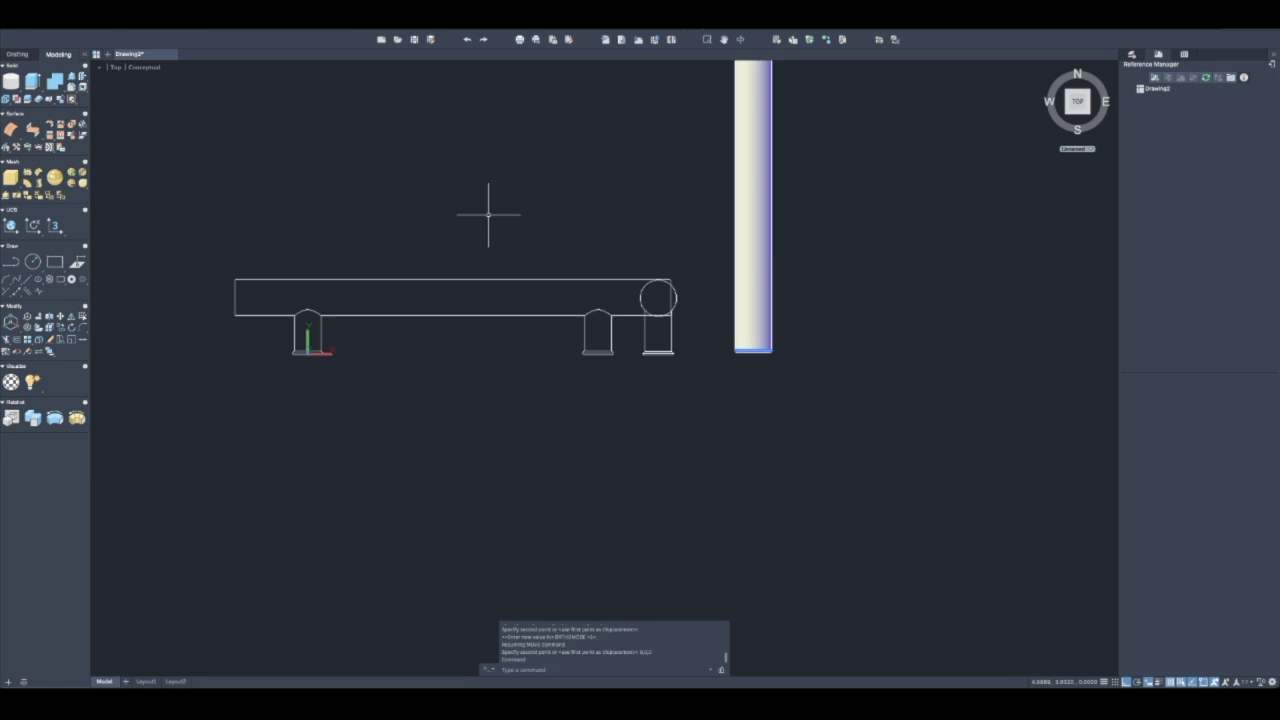
middle_drag(491, 211, 491, 156)
key(Escape)
key(Escape)
scroll(615, 240, down, 2)
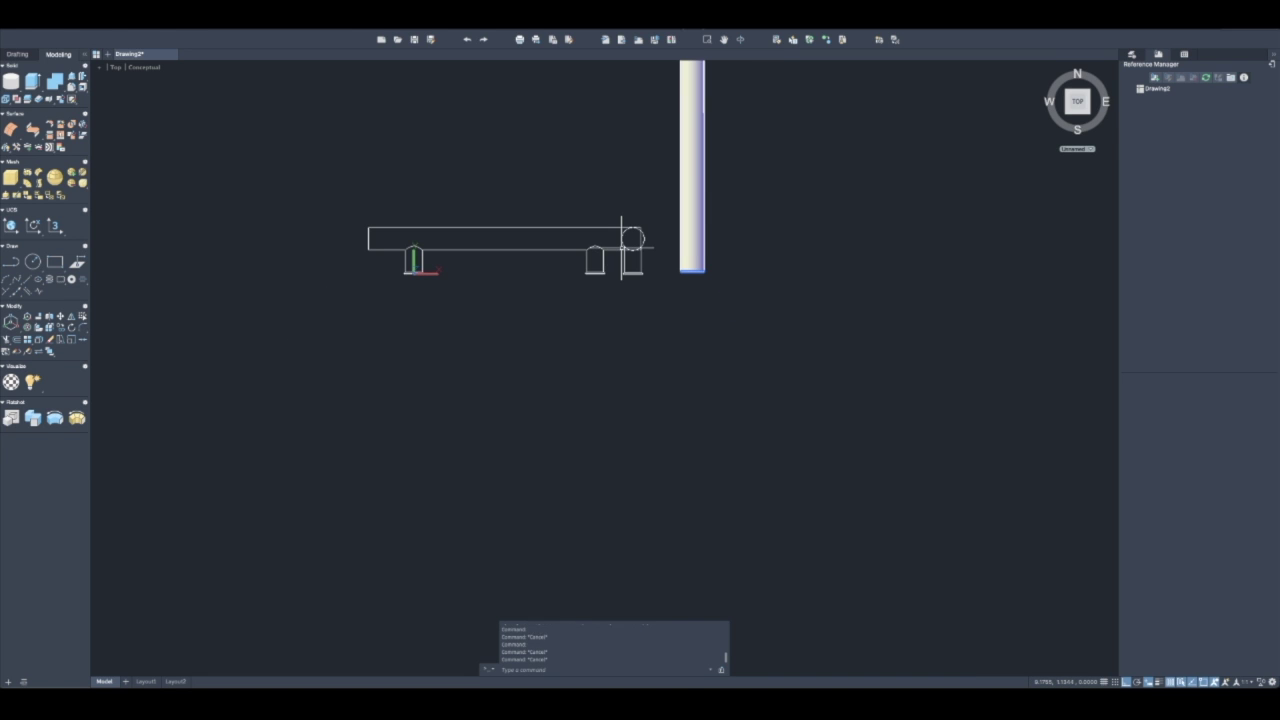
middle_drag(622, 240, 542, 290)
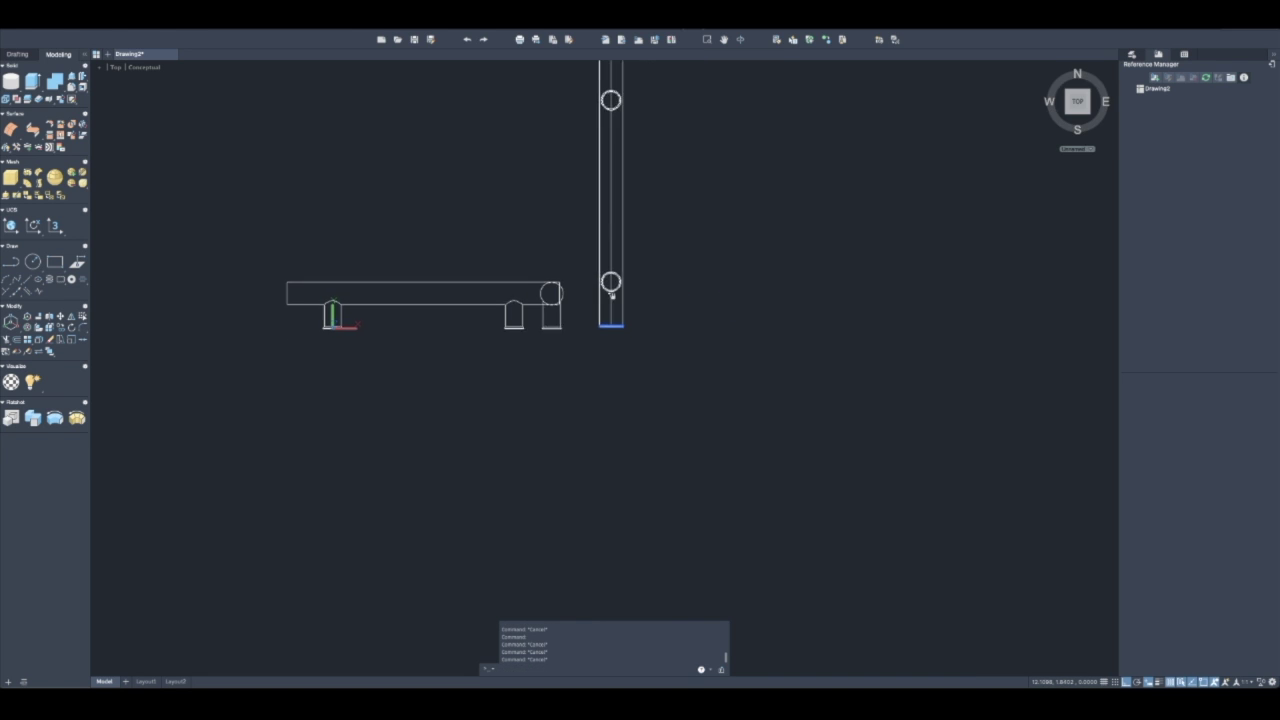
Insert another Flatshot block at the pipe's left end with default scale and zero rotation
scroll(646, 157, down, 2)
middle_drag(627, 347, 583, 418)
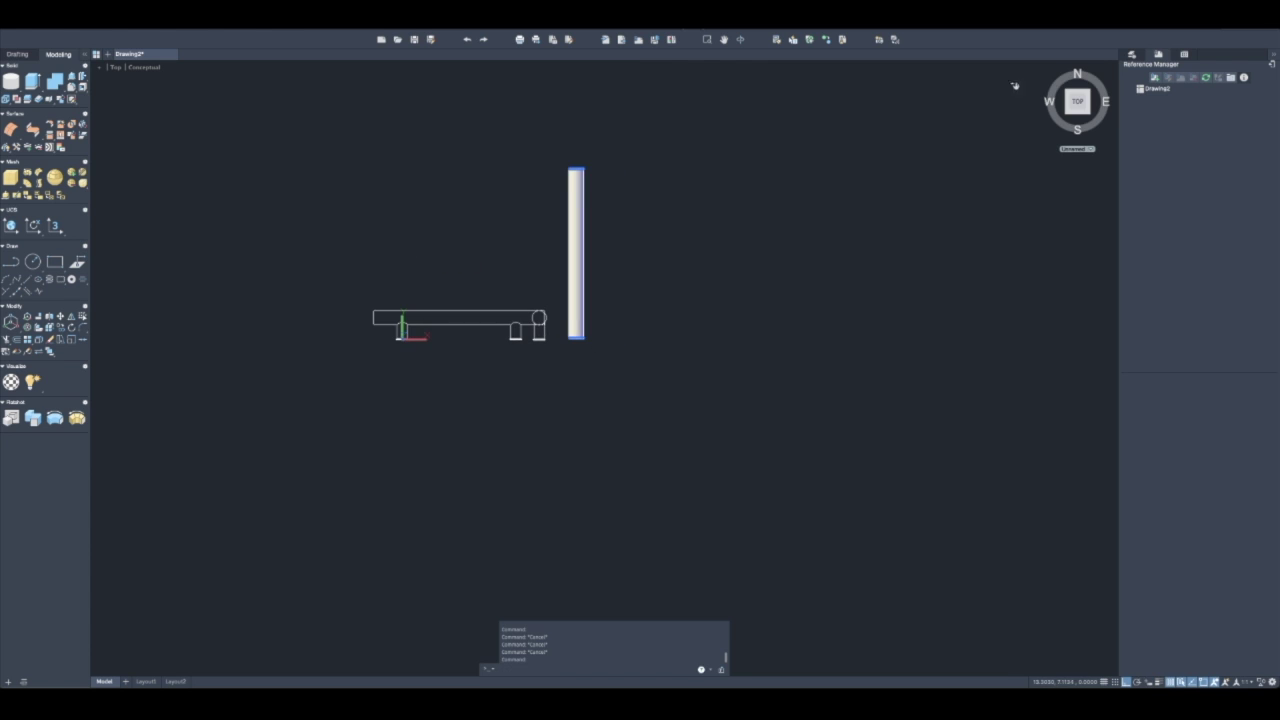
click(84, 317)
click(728, 373)
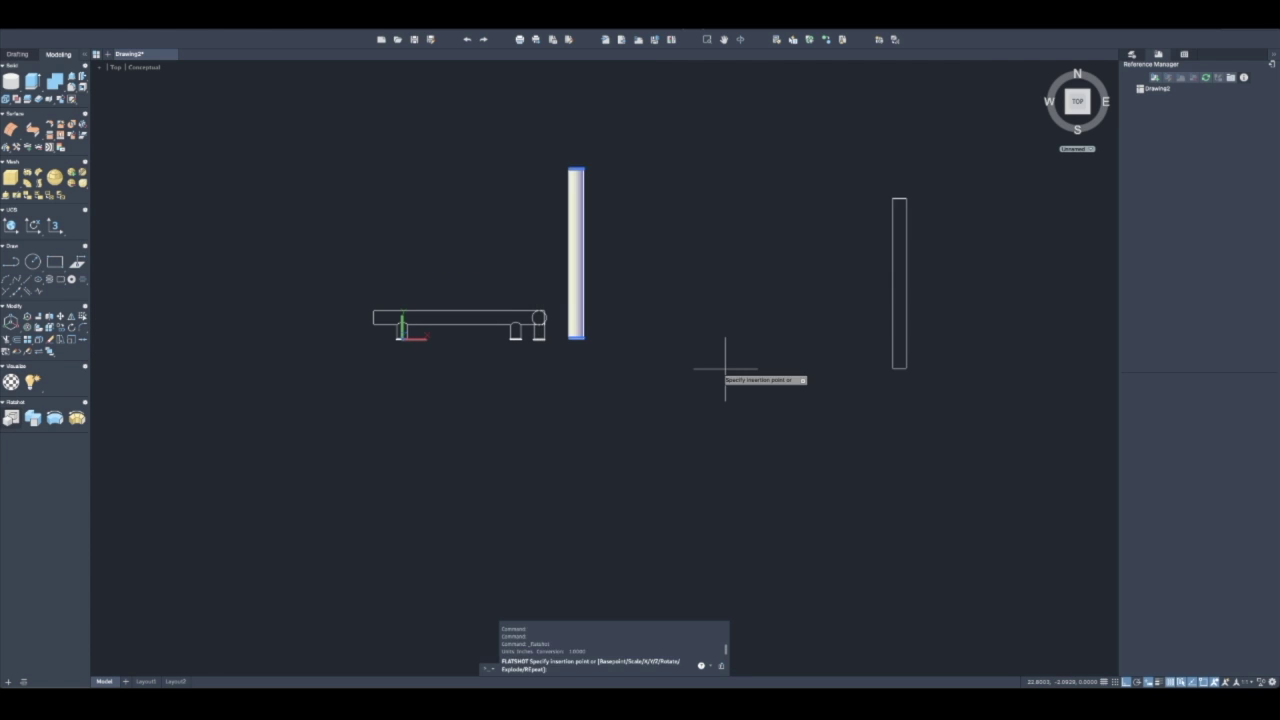
scroll(400, 340, up, 4)
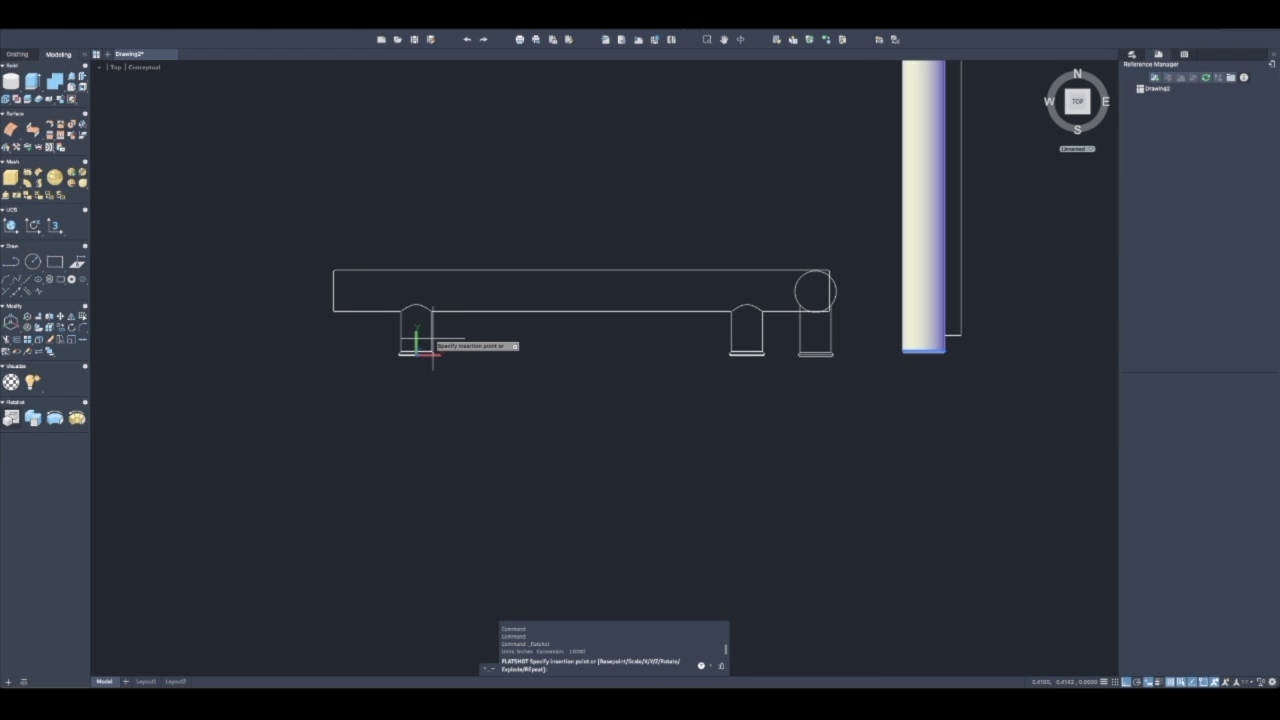
click(334, 289)
key(Return)
key(Return)
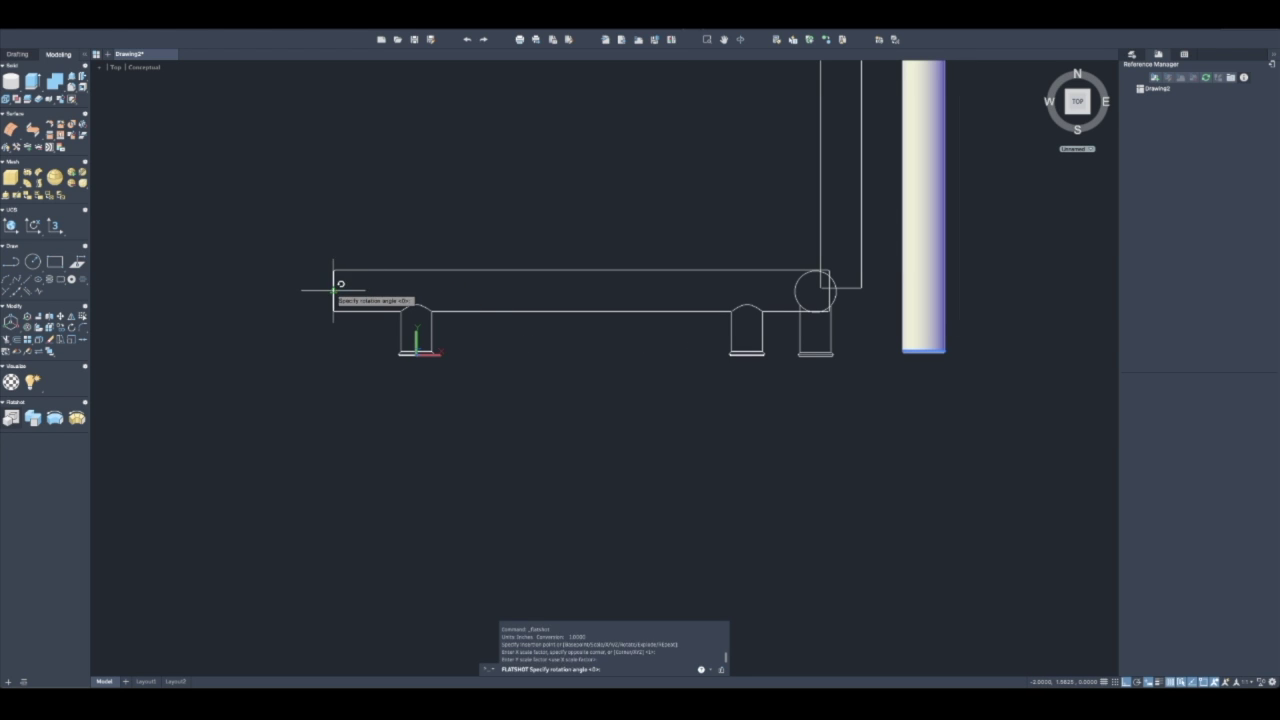
key(Return)
key(Return)
key(Escape)
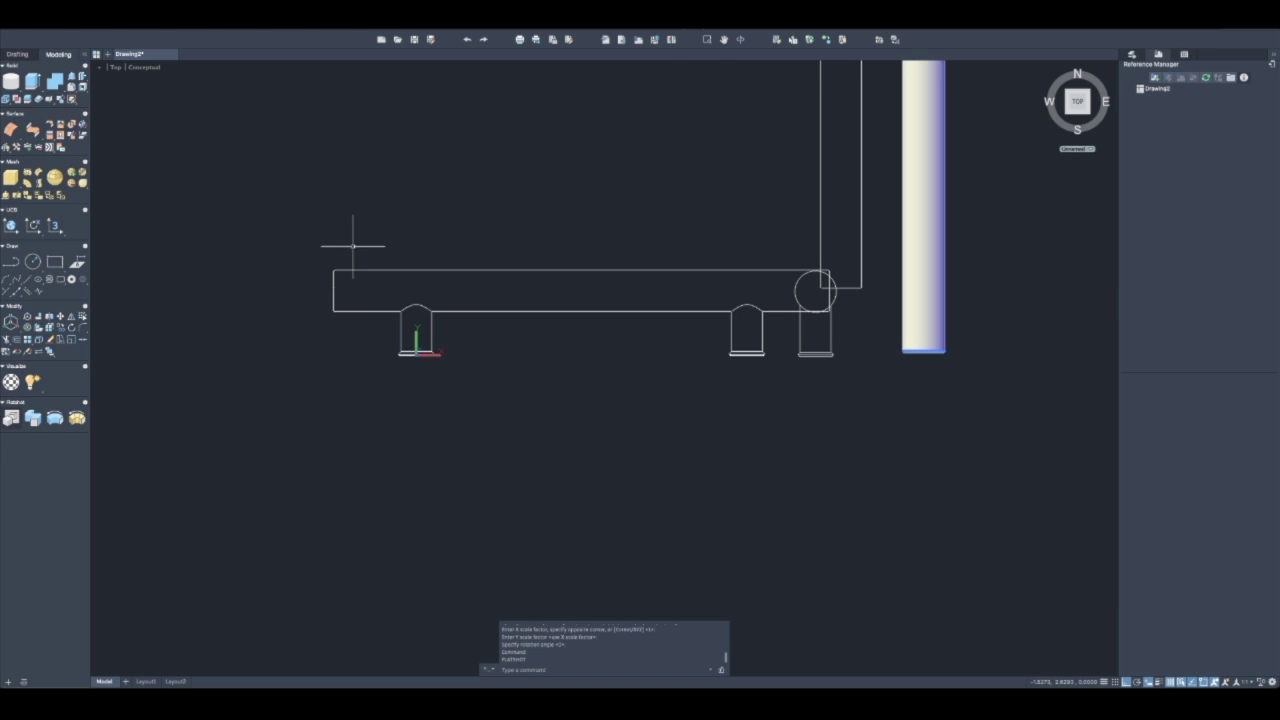
scroll(356, 255, down, 2)
Move the circle-and-stem end view from the stem's bottom onto the tall rectangle's top
middle_drag(523, 323, 427, 428)
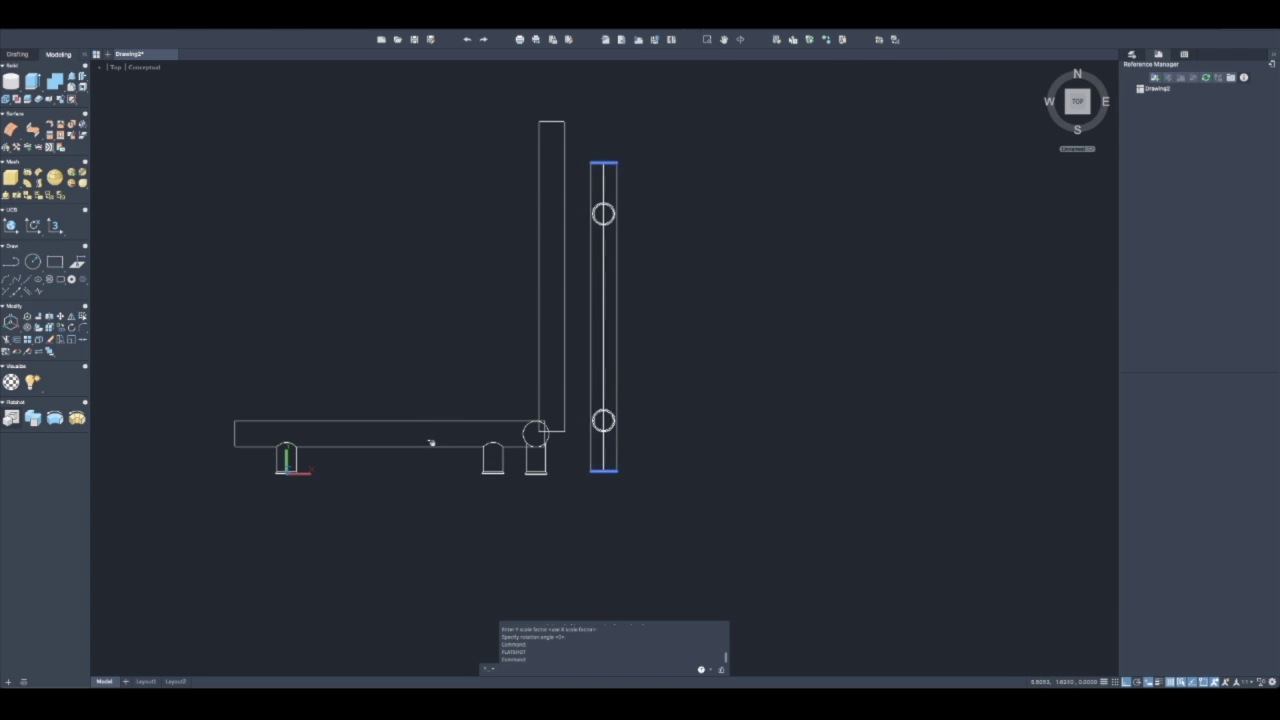
key(Escape)
text(m)
key(Return)
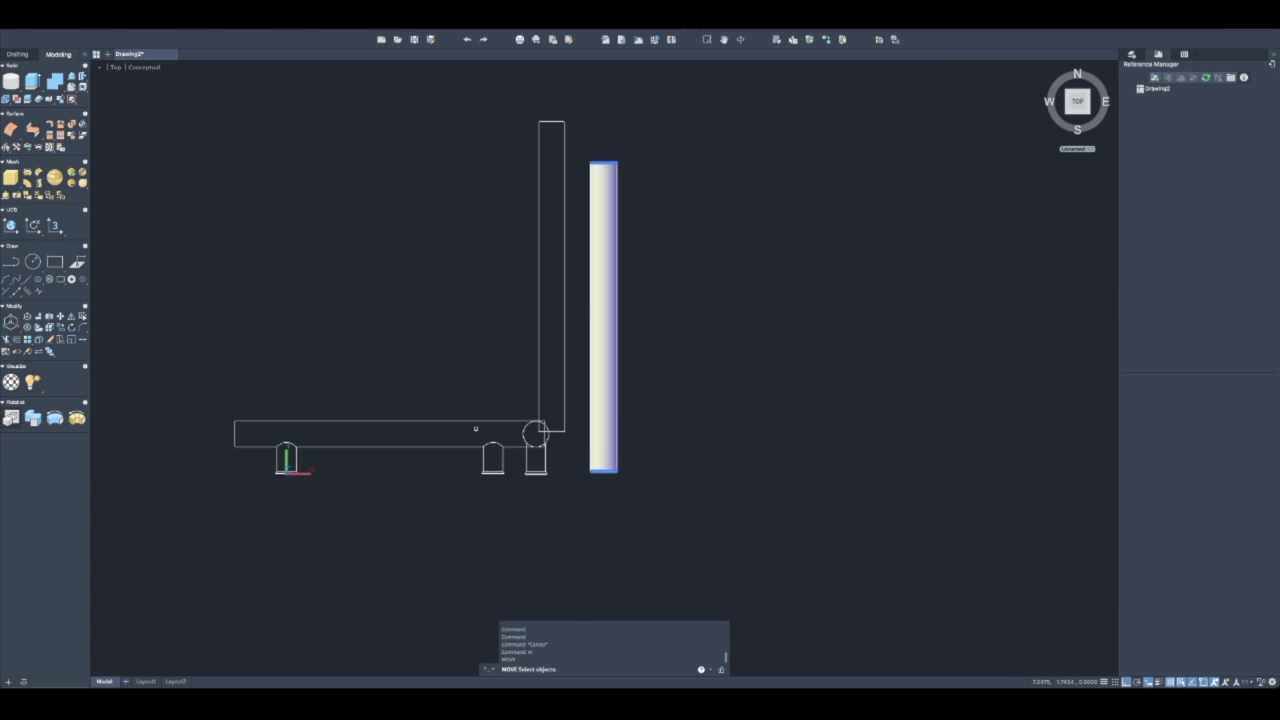
click(536, 433)
key(Return)
scroll(539, 472, up, 3)
click(536, 470)
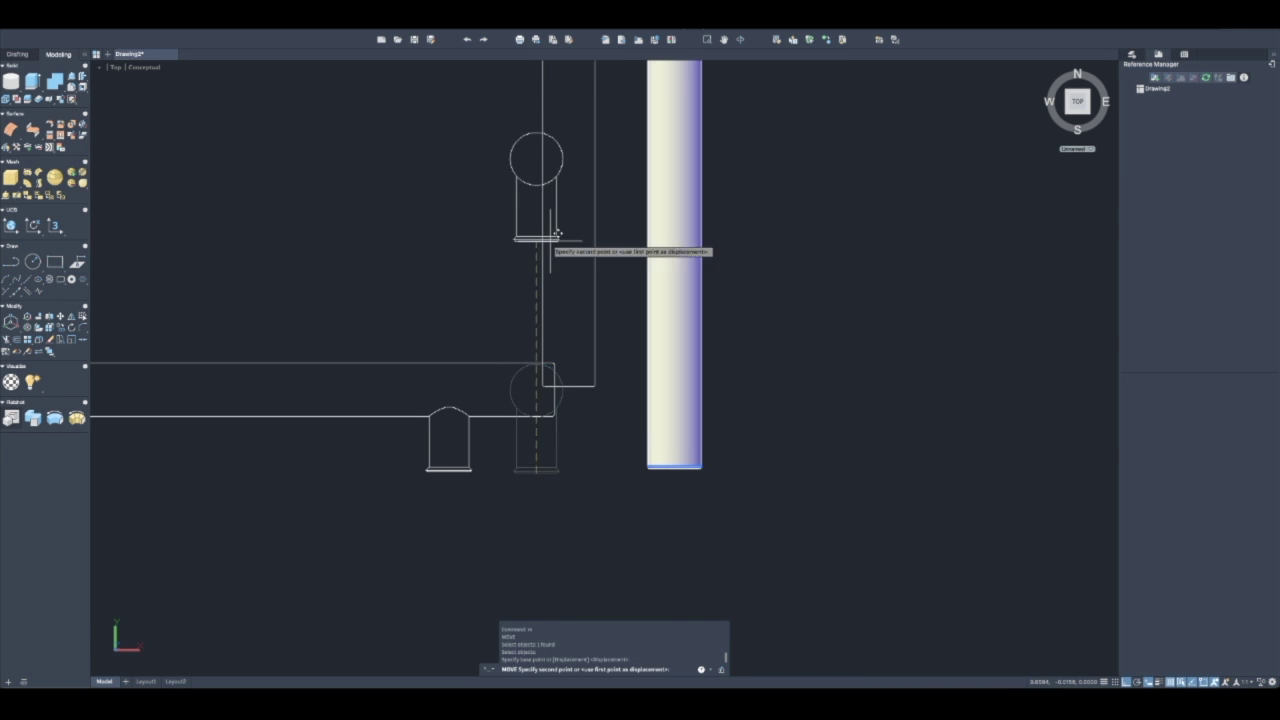
scroll(556, 233, down, 2)
middle_drag(556, 233, 509, 366)
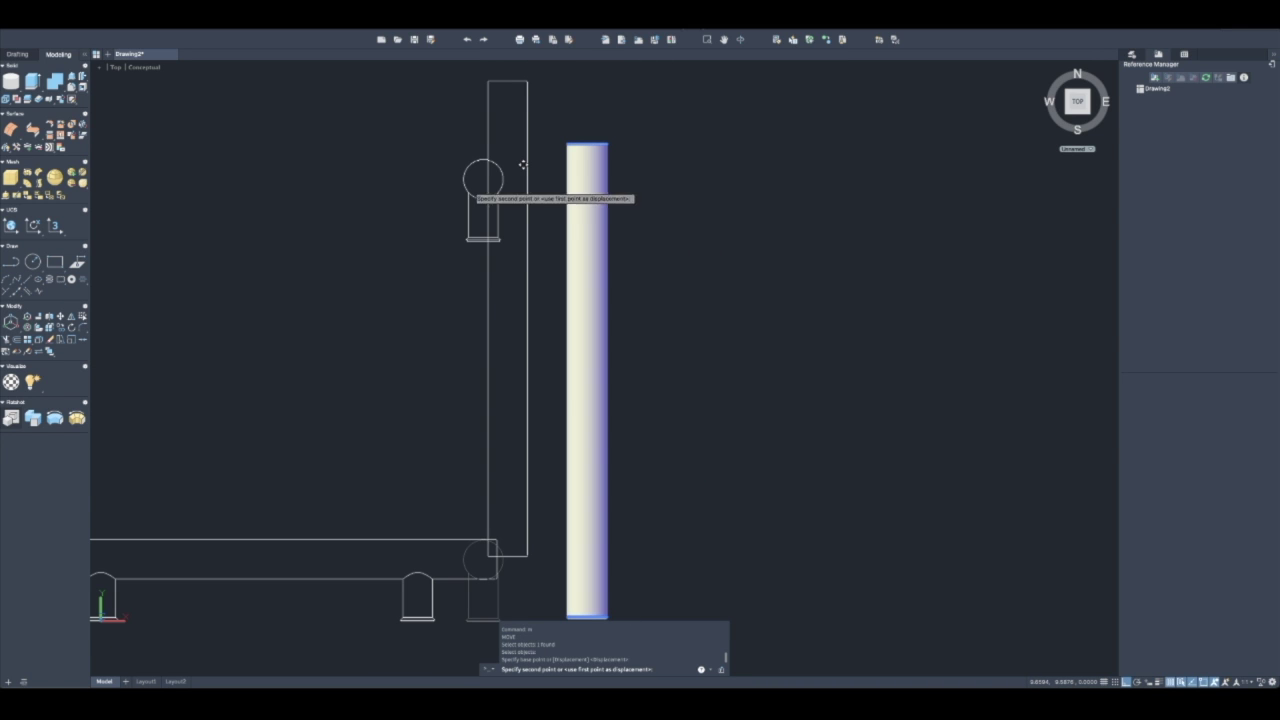
middle_drag(522, 164, 494, 230)
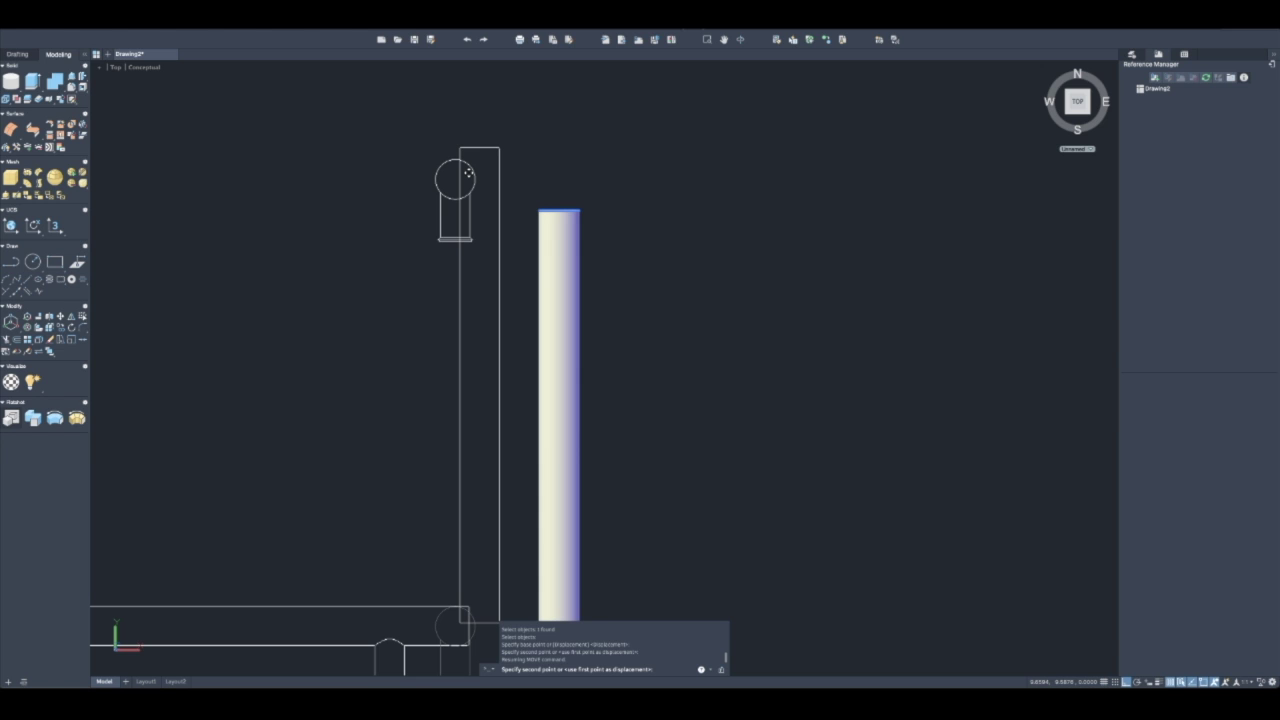
click(480, 147)
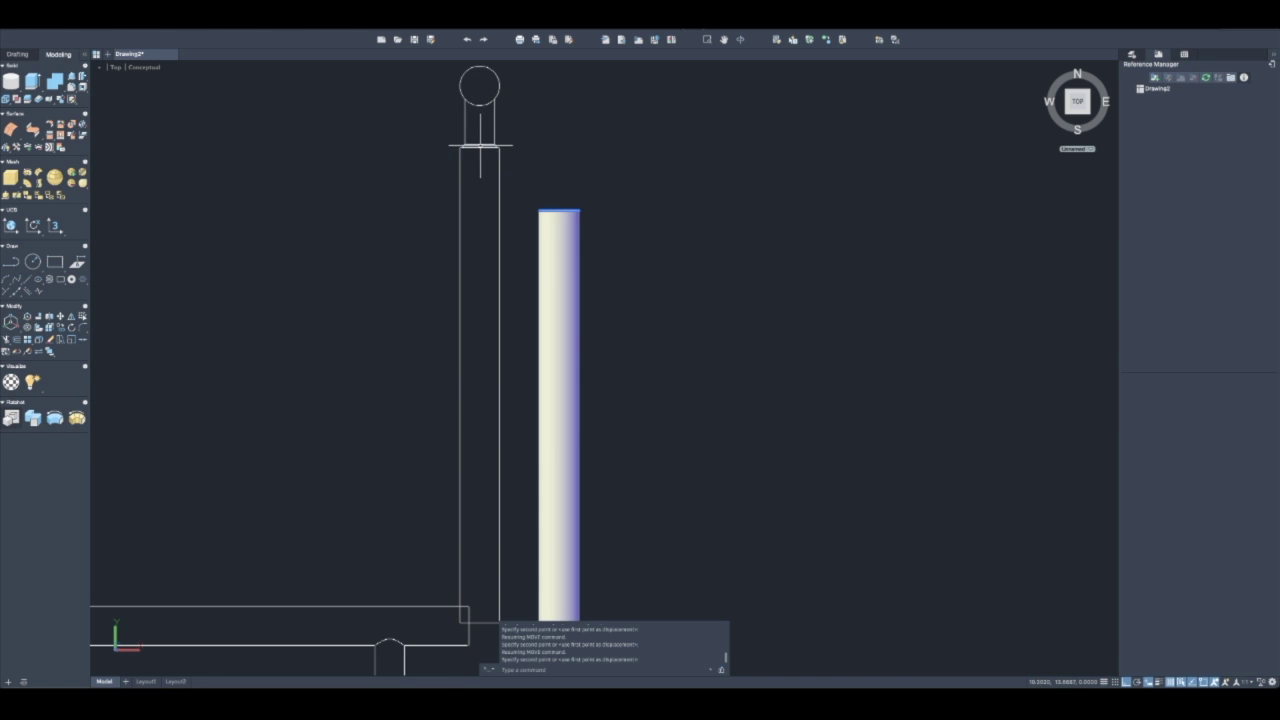
middle_drag(480, 146, 425, 280)
key(Escape)
Mirror the stem across the circle centre, erasing the original
text(mi)
key(Return)
click(502, 284)
click(352, 130)
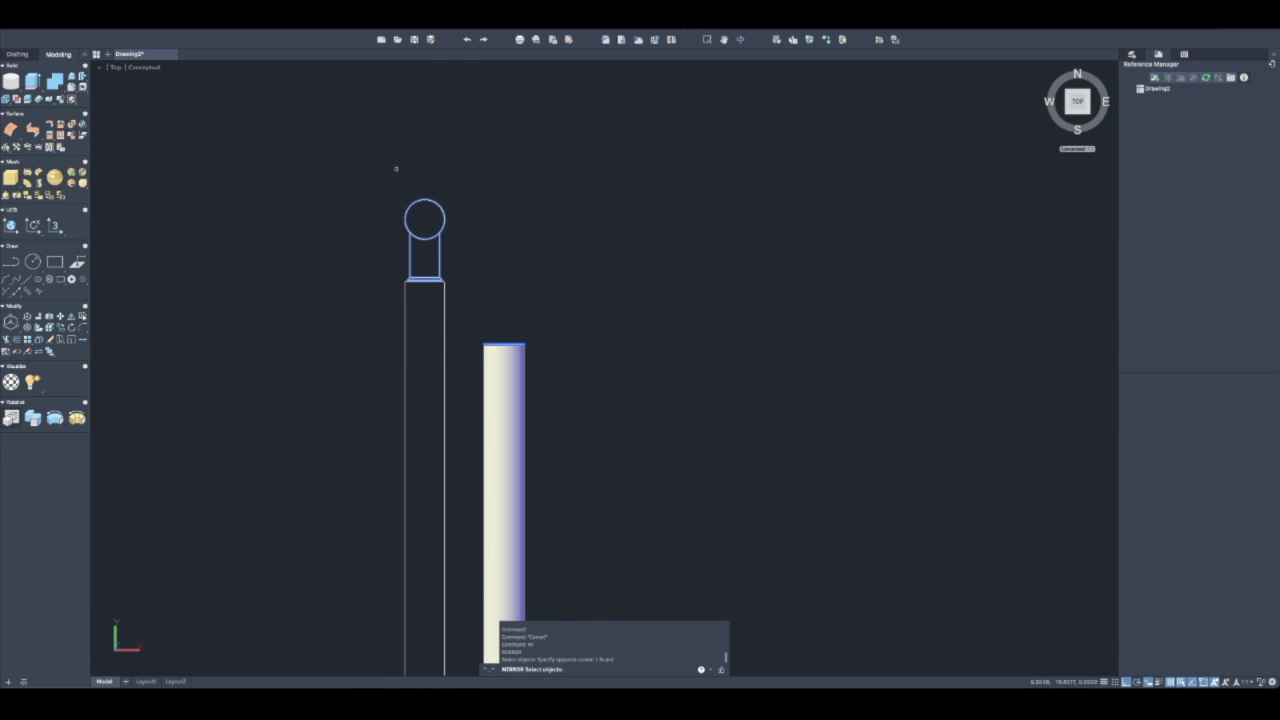
key(Return)
click(424, 219)
click(537, 228)
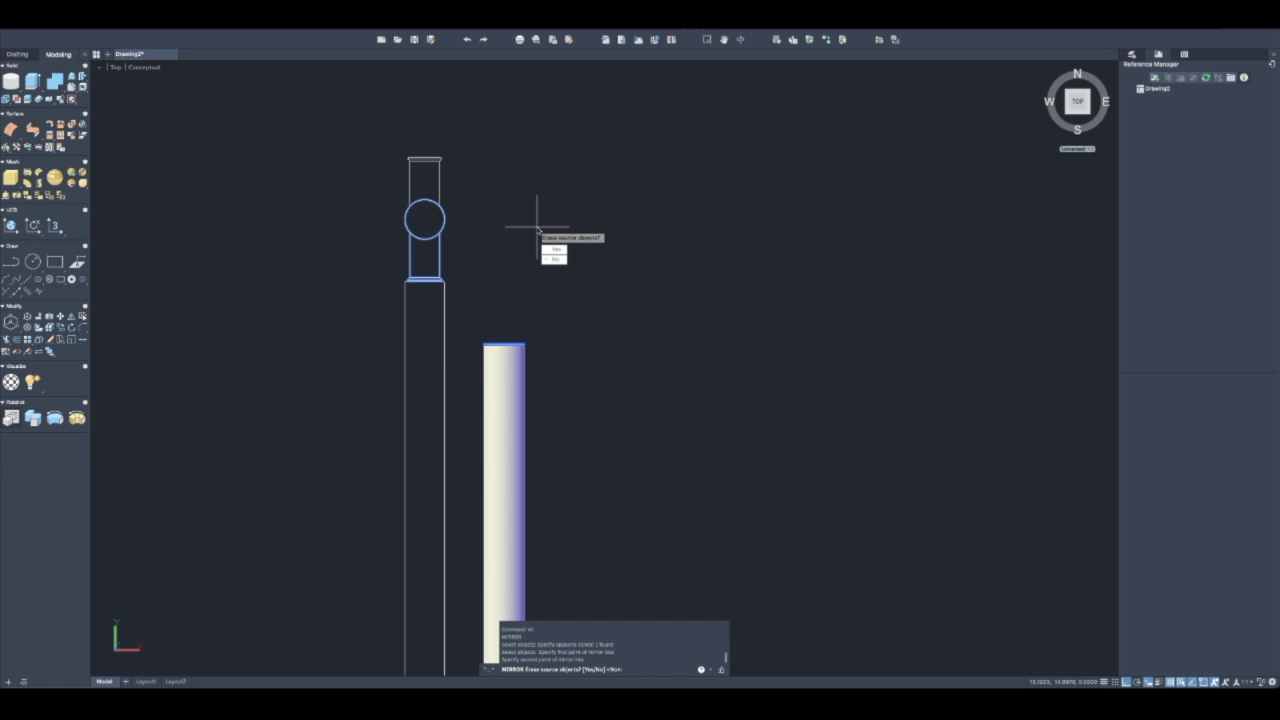
text(y)
key(Return)
mouse_move(534, 220)
shift+middle_down()
mouse_move(354, 240)
mouse_move(366, 194)
mouse_move(483, 219)
mouse_move(466, 297)
shift+middle_up()
Move the tall rectangle and its top stem further left
text(m)
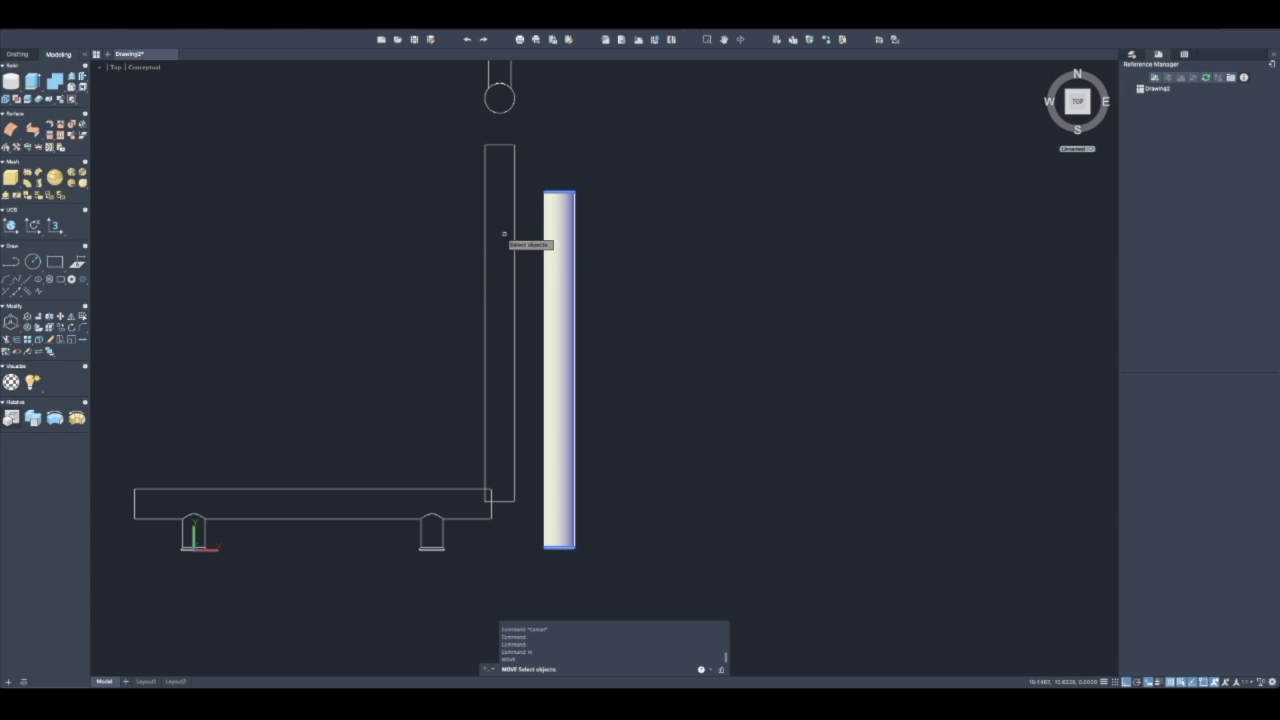
key(Return)
click(529, 206)
click(483, 92)
key(Return)
click(457, 143)
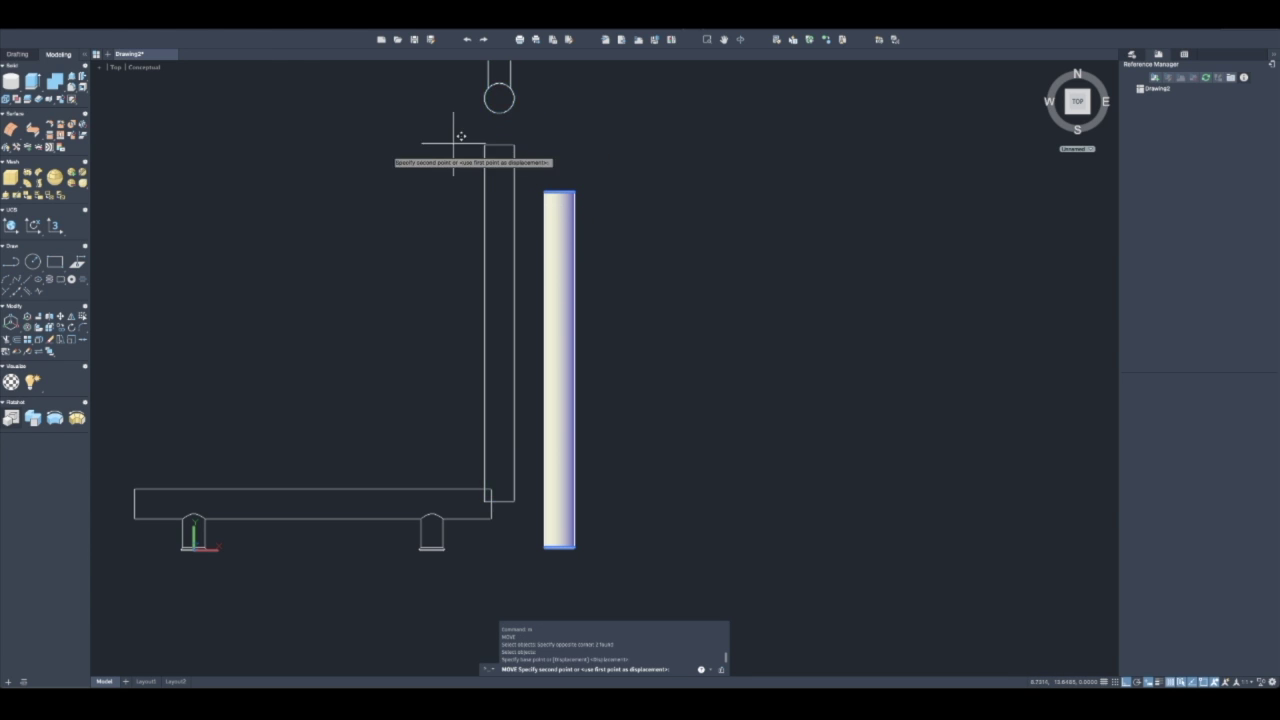
click(200, 143)
key(Escape)
key(Escape)
middle_drag(331, 396, 375, 340)
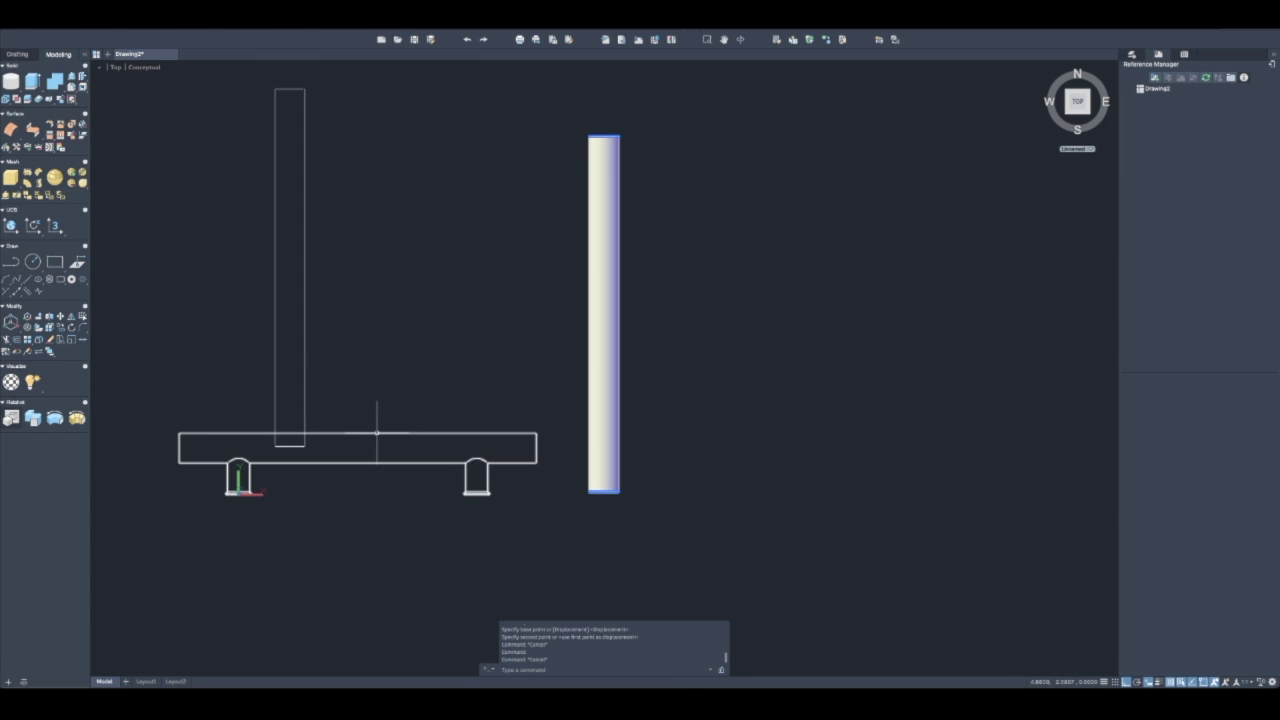
Rotate the long front-view rectangle and posts 90° upright about its left end
text(ro)
key(Return)
click(394, 422)
click(354, 470)
key(Return)
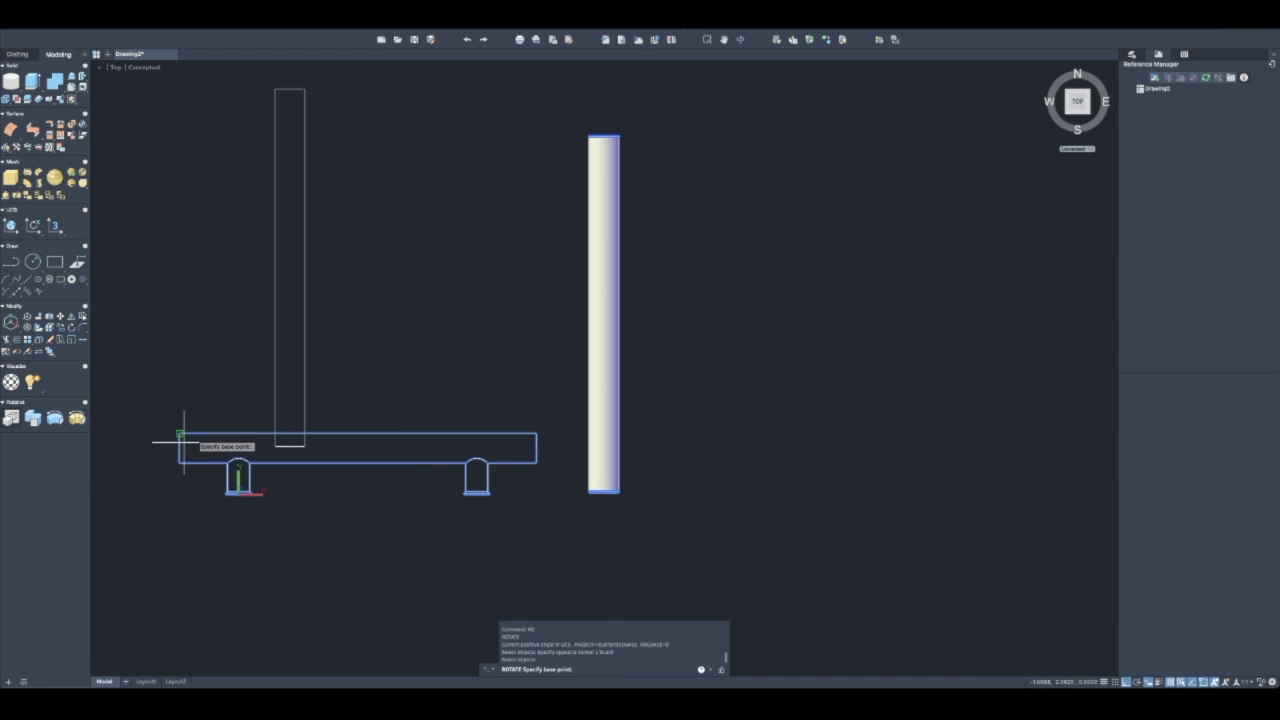
click(179, 448)
click(194, 335)
middle_drag(194, 335, 222, 373)
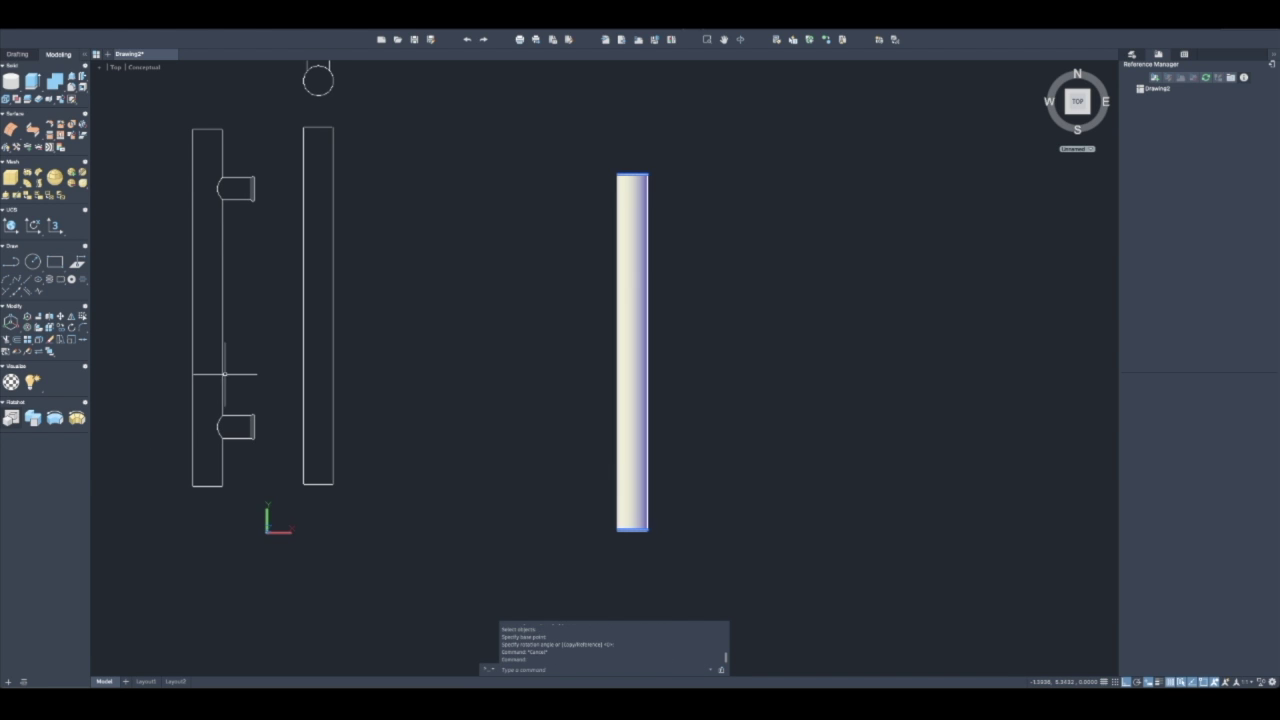
Crossing-select the upright front view for a move
text(m)
key(Return)
click(275, 318)
click(210, 222)
key(Return)
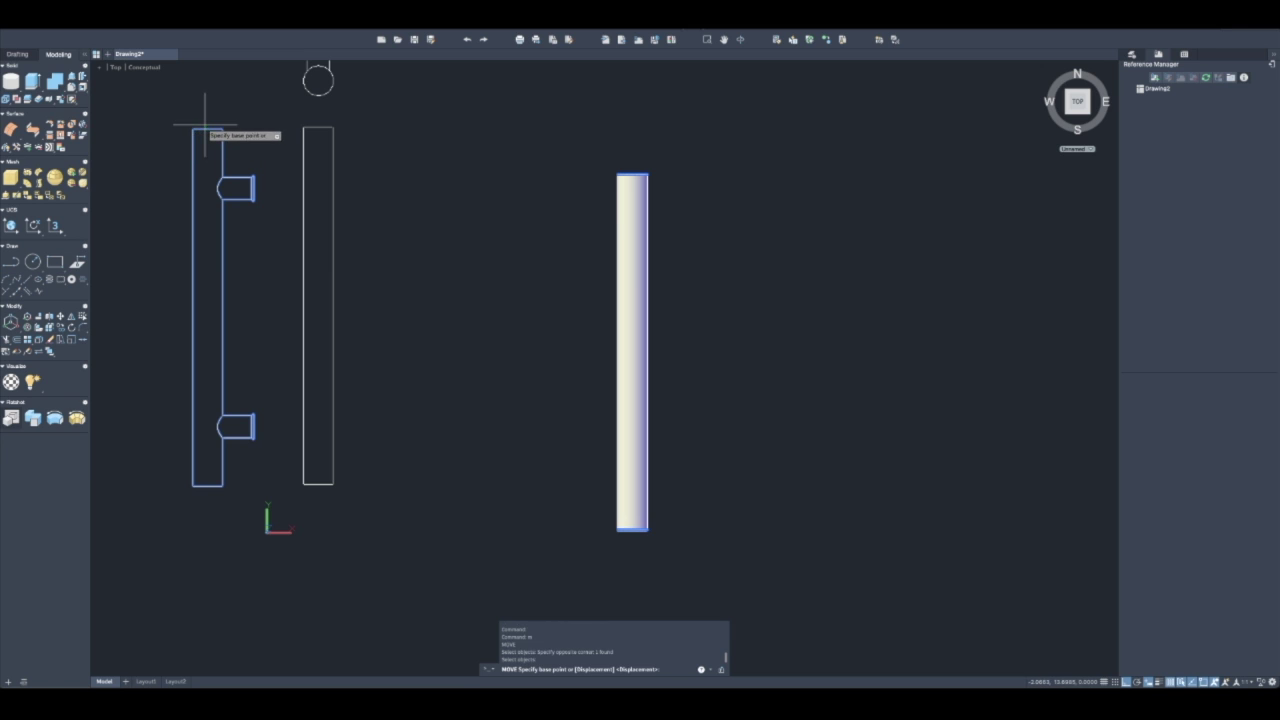
Drop the upright front view from the rail's top corner onto the plain rail
click(205, 126)
scroll(318, 128, up, 3)
click(318, 128)
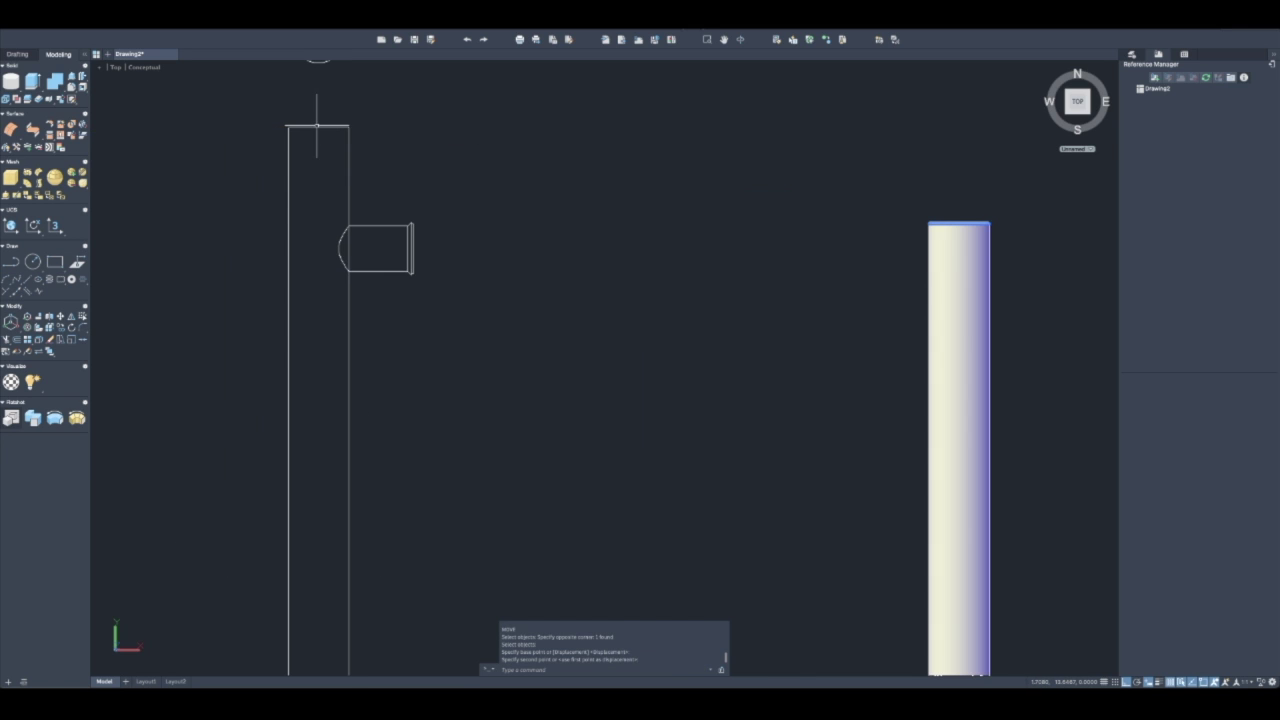
scroll(318, 128, down, 3)
key(Escape)
key(Escape)
Move the front view's rail and posts to sit right of the plain rail
text(m)
key(Return)
click(340, 250)
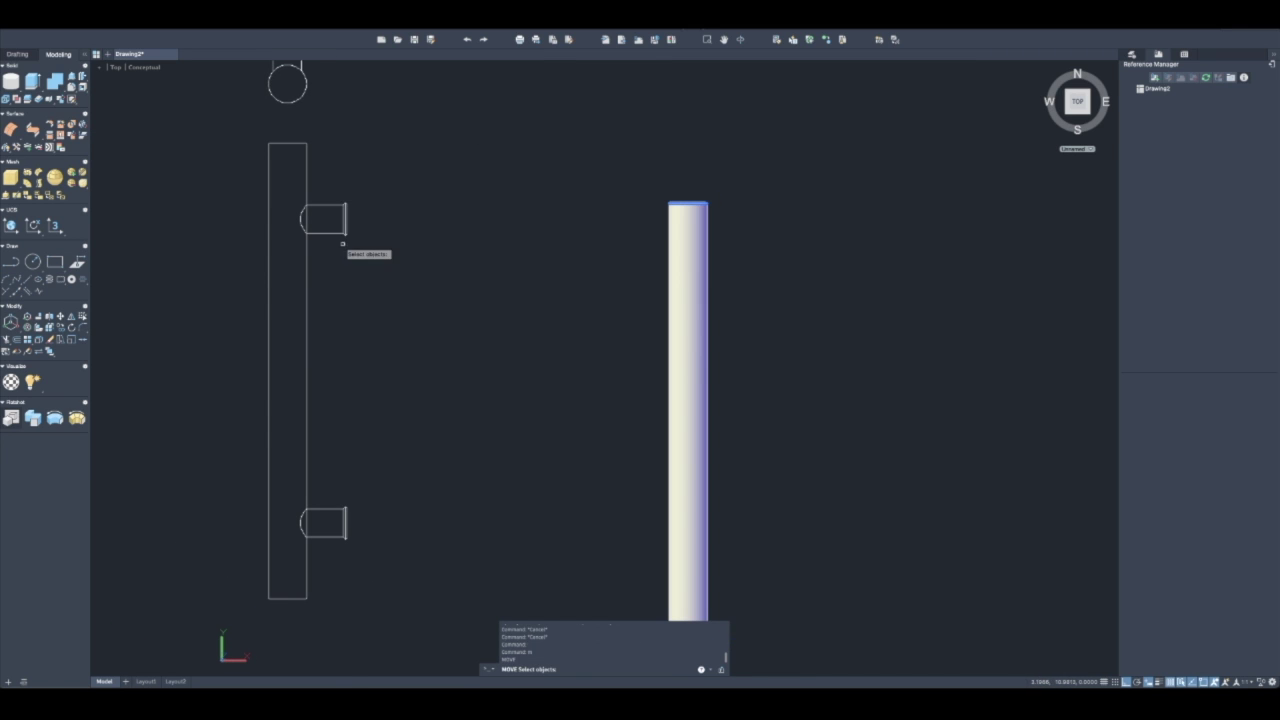
click(329, 171)
key(Return)
click(330, 161)
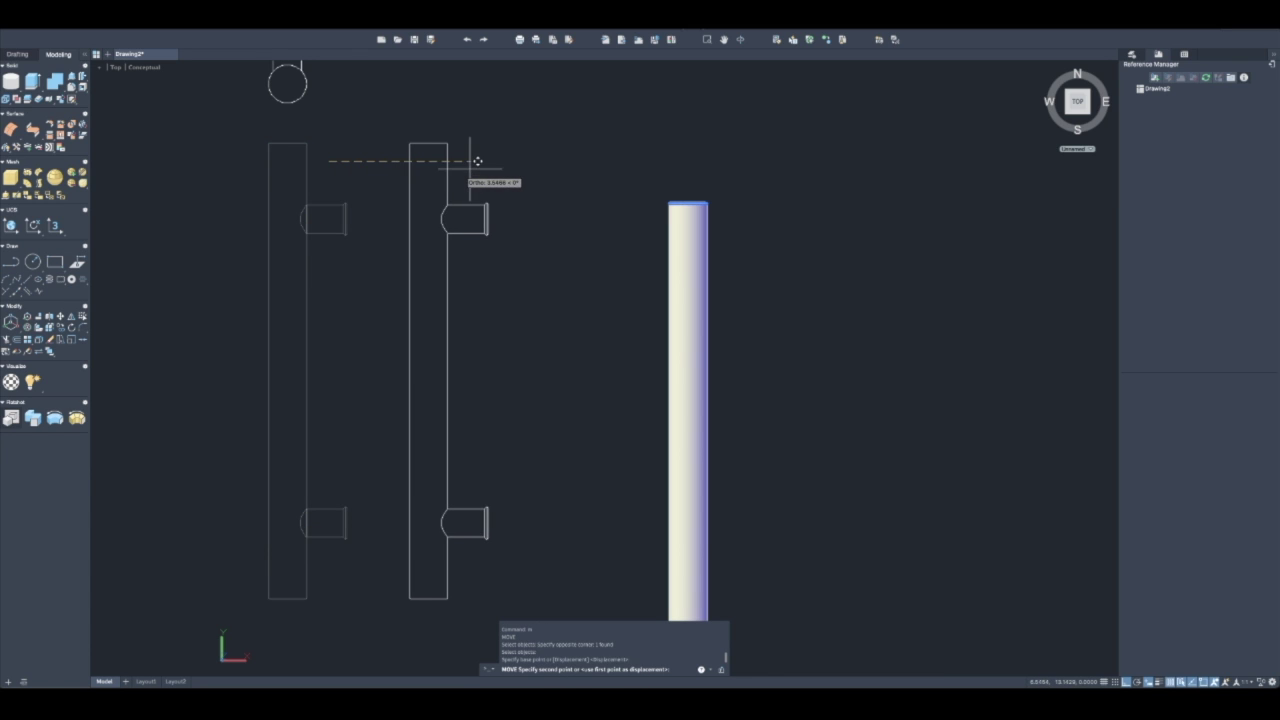
click(469, 161)
scroll(430, 210, down, 3)
key(Escape)
key(Escape)
scroll(429, 212, up, 3)
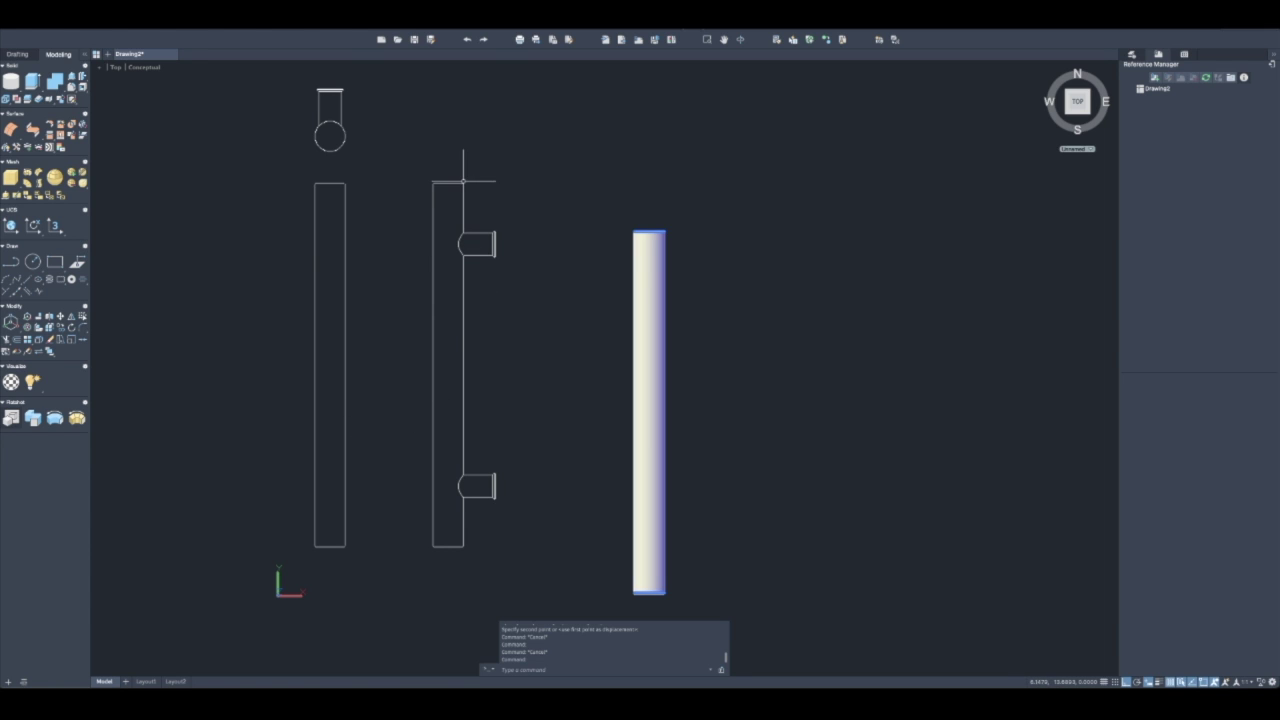
middle_drag(471, 251, 440, 231)
key(Escape)
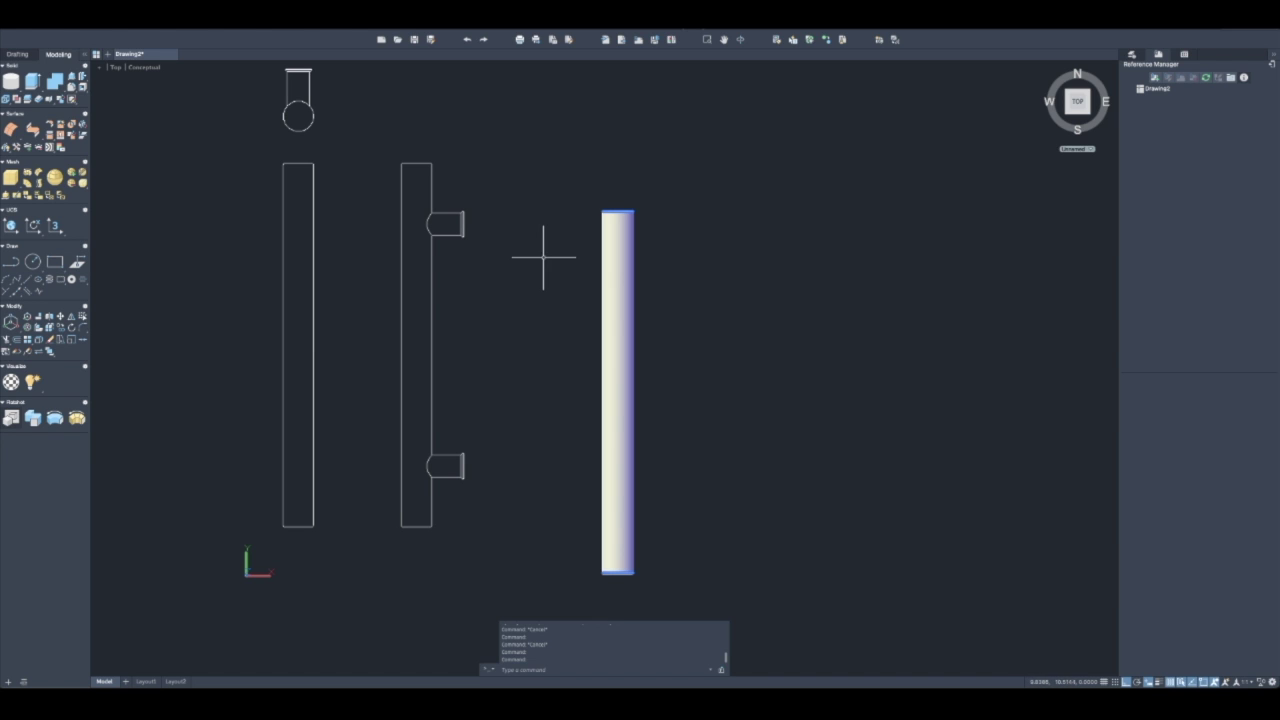
Switch the viewport to the SW Isometric view
click(116, 68)
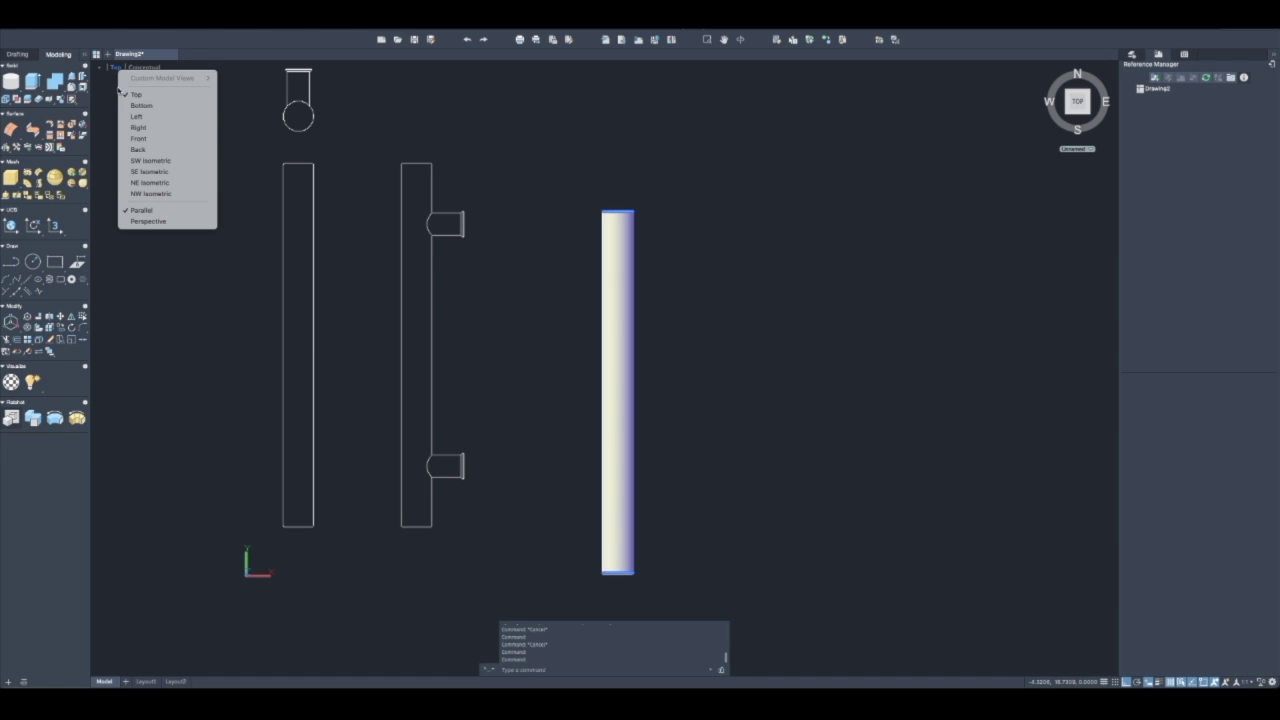
click(150, 157)
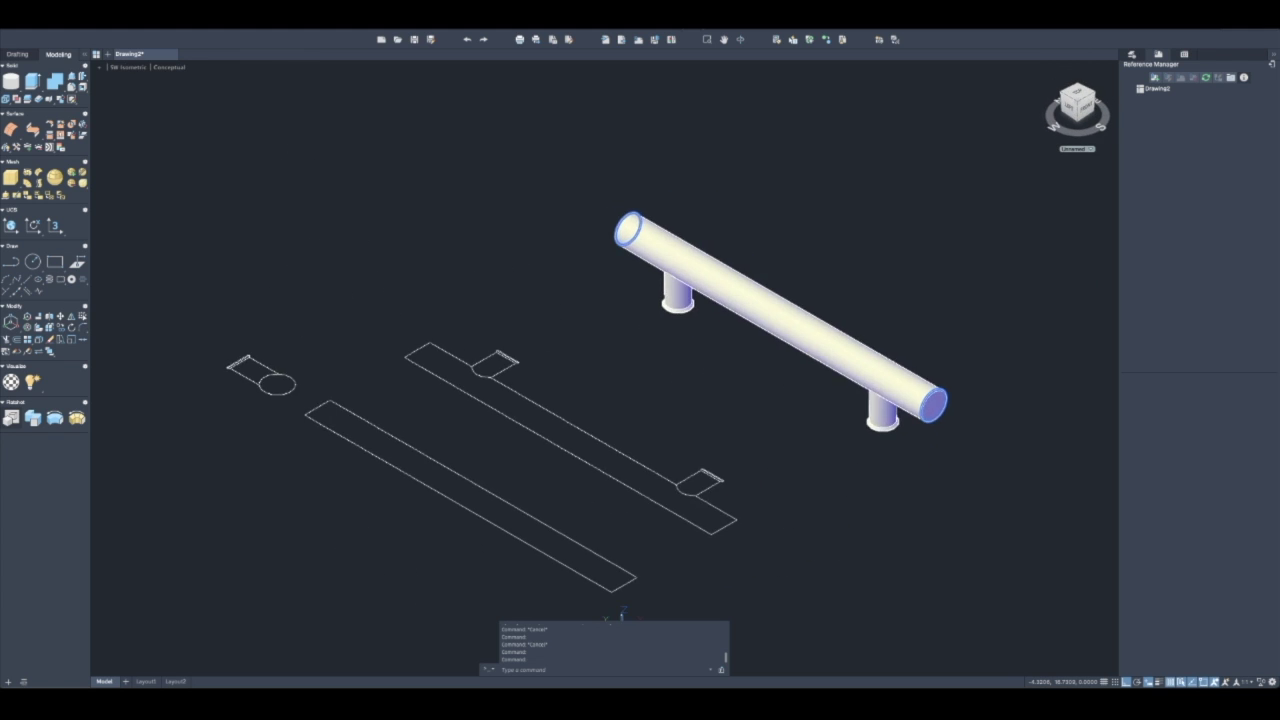